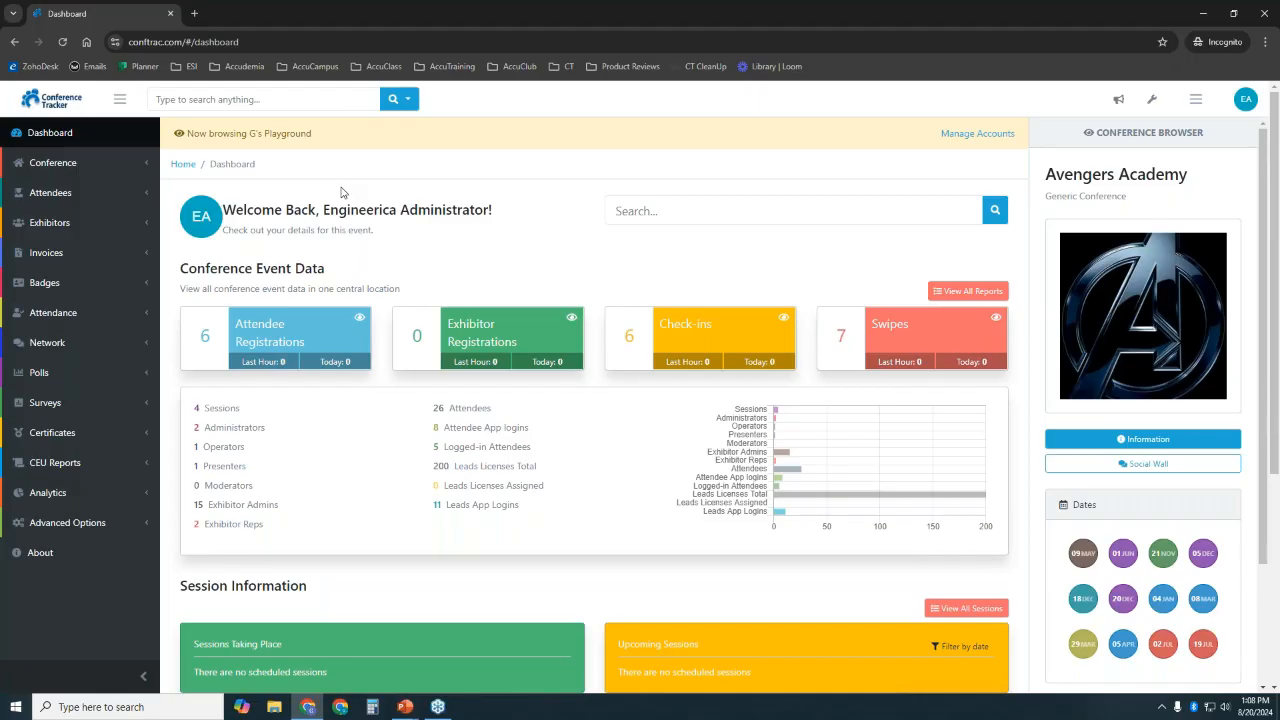
- Open the conference's session proposal form for editing
left_click(52, 164)
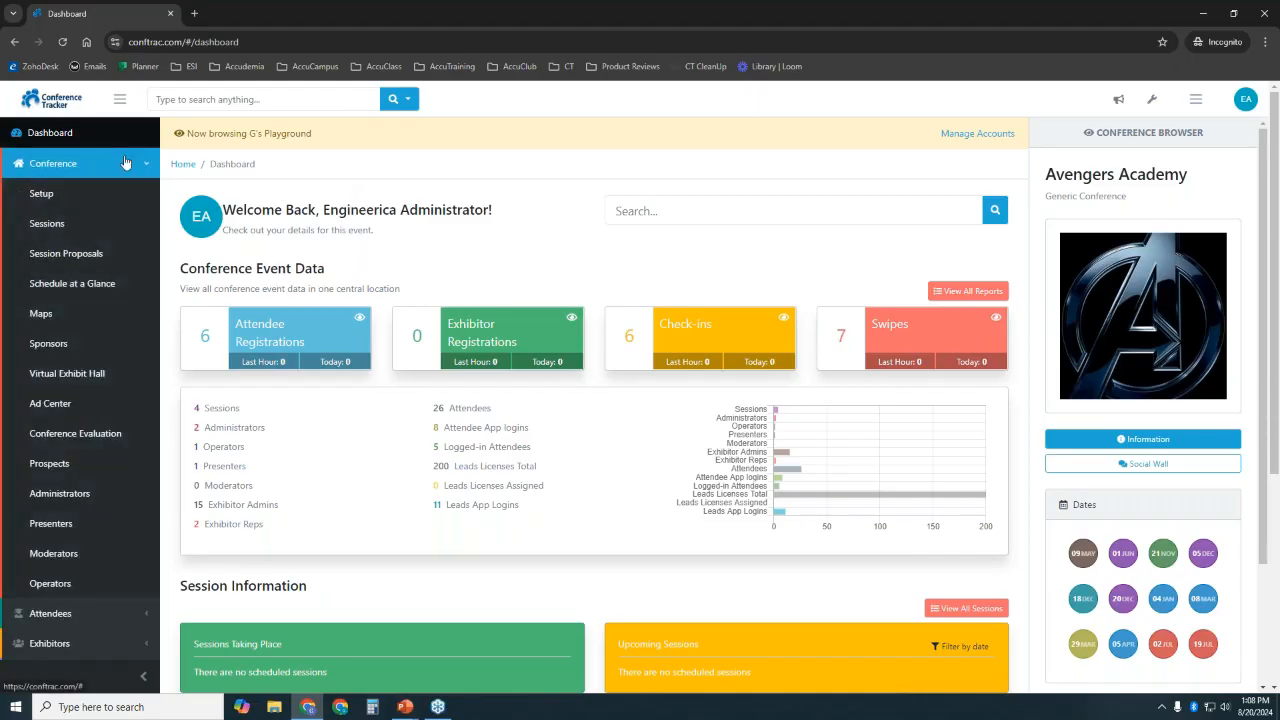
left_click(87, 258)
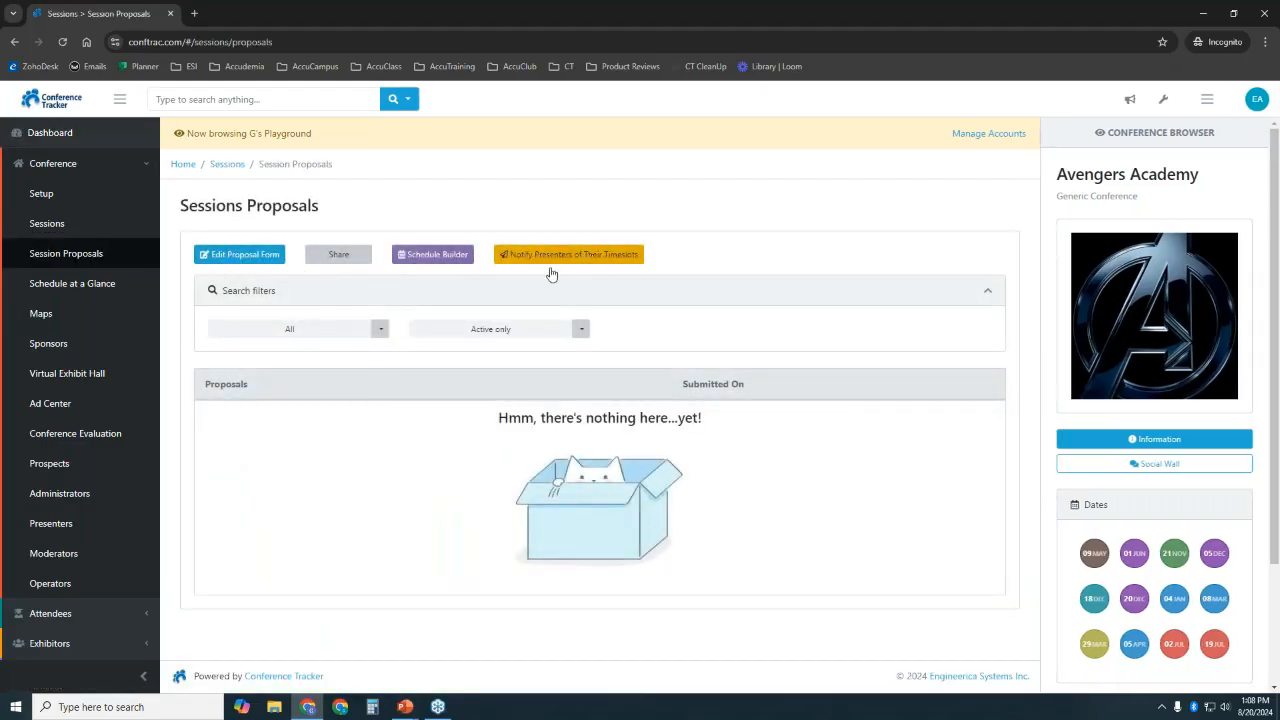
left_click(245, 262)
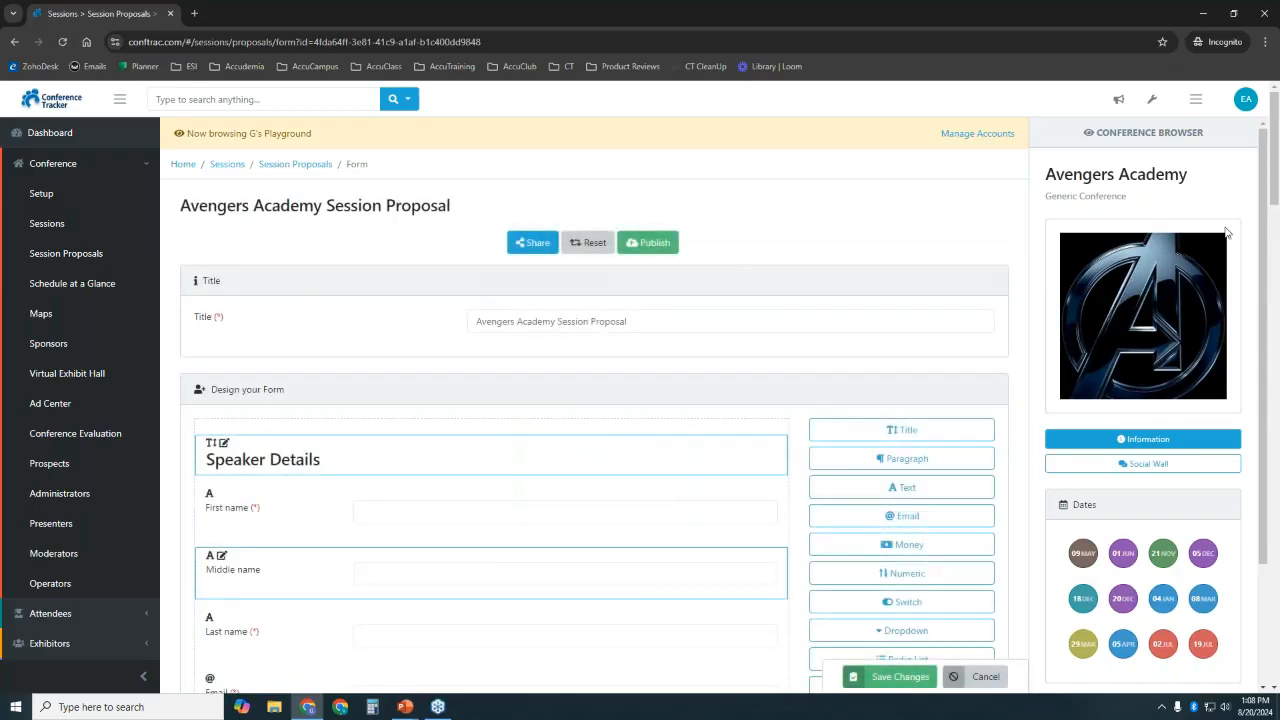
- Review the proposal form from the speaker details through to the session file upload, and save the form
left_click_drag(1276, 165, 1276, 197)
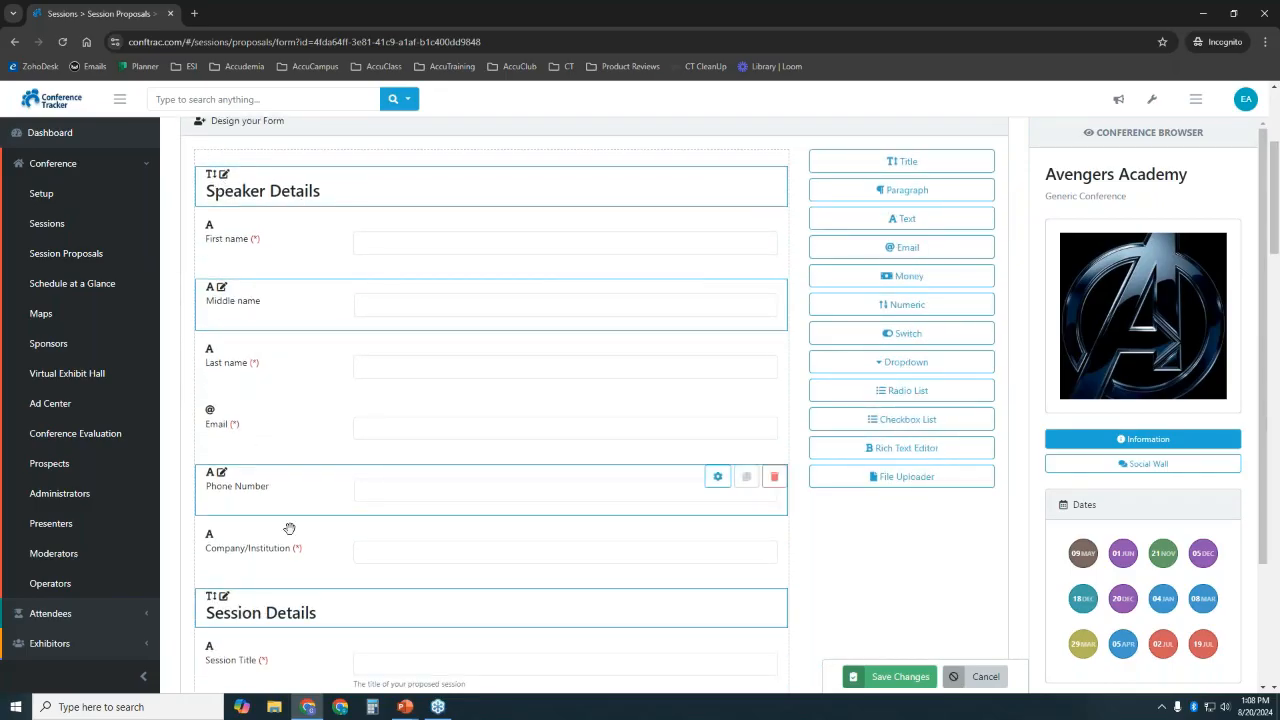
left_click_drag(1274, 196, 1274, 244)
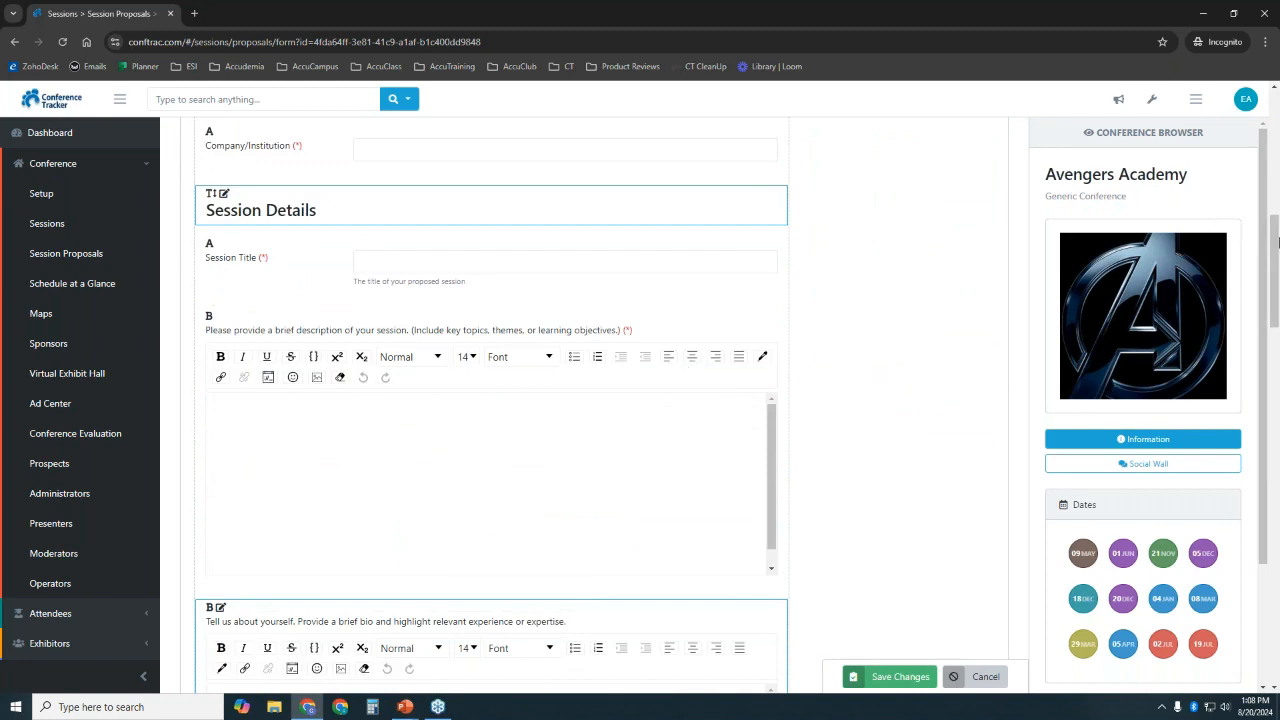
left_click_drag(1274, 246, 1275, 138)
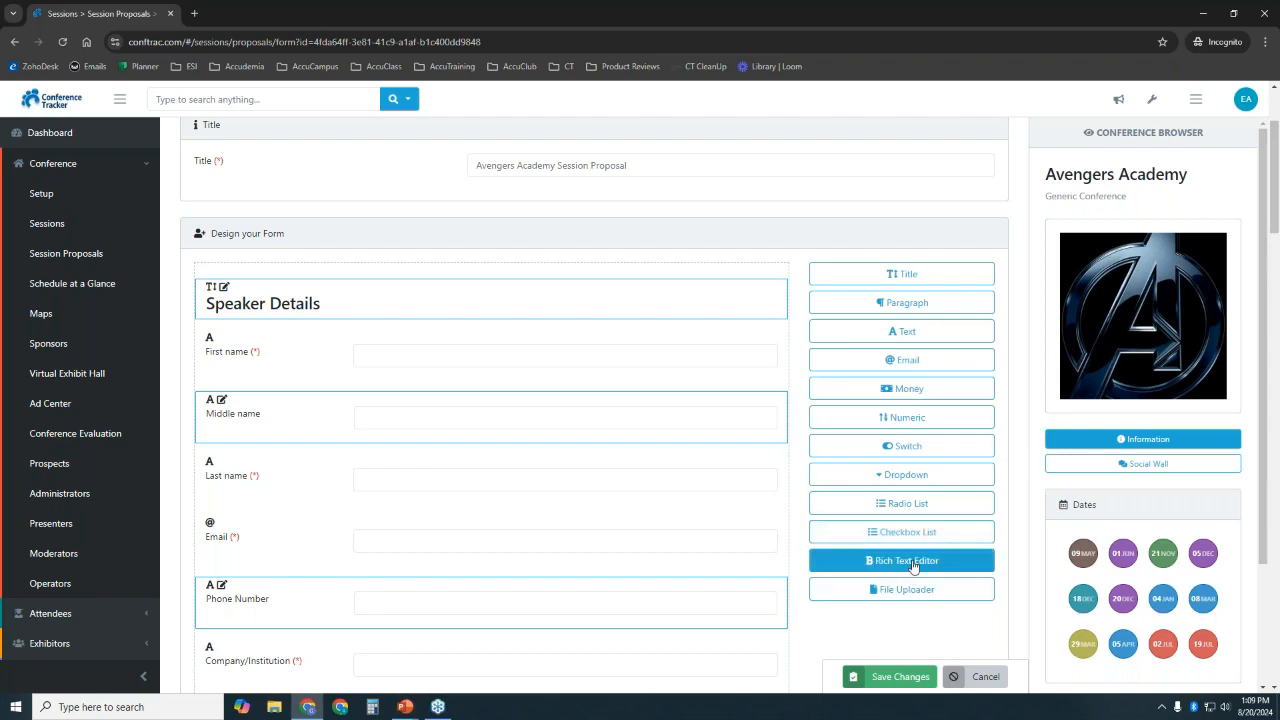
left_click_drag(1270, 222, 1273, 590)
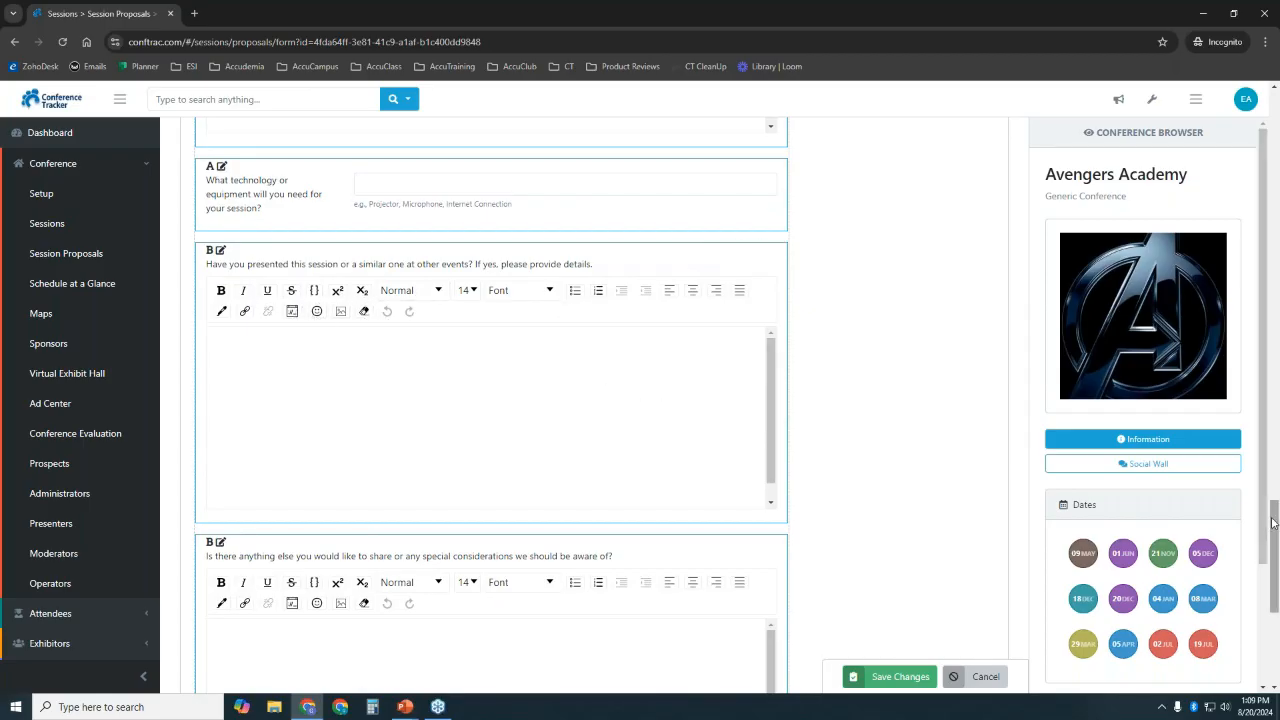
left_click_drag(1275, 535, 1275, 610)
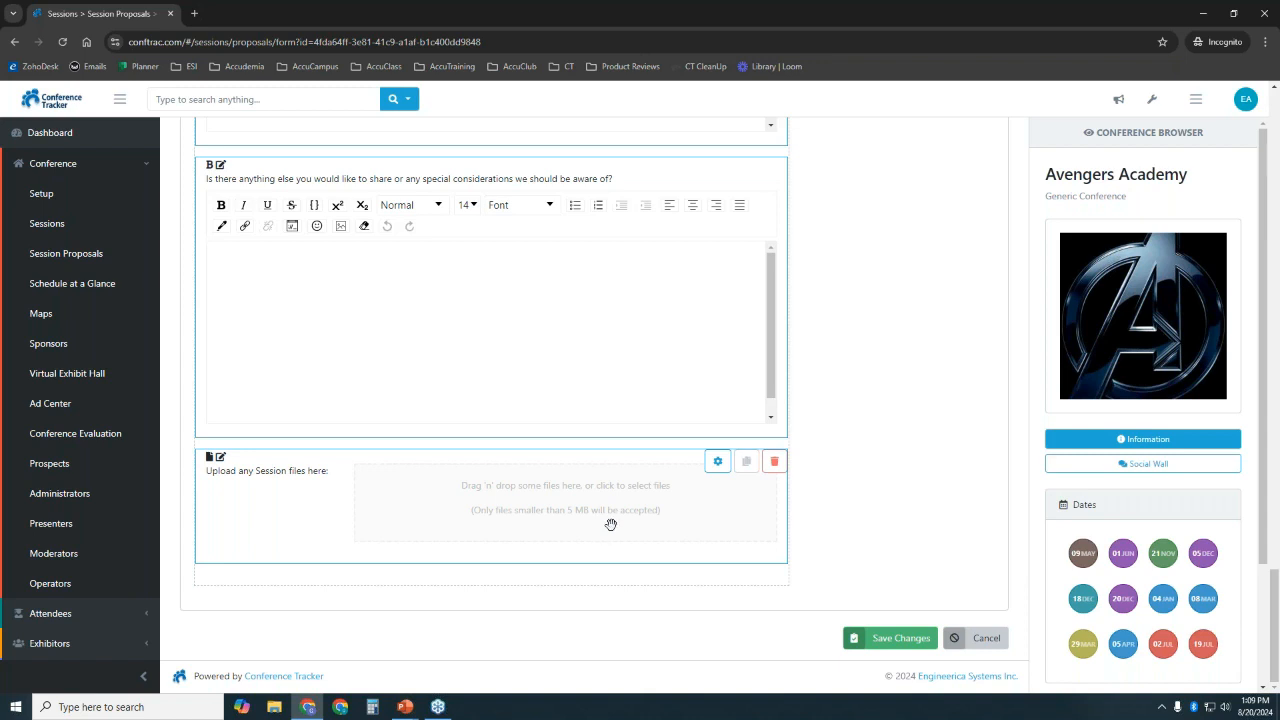
left_click(899, 641)
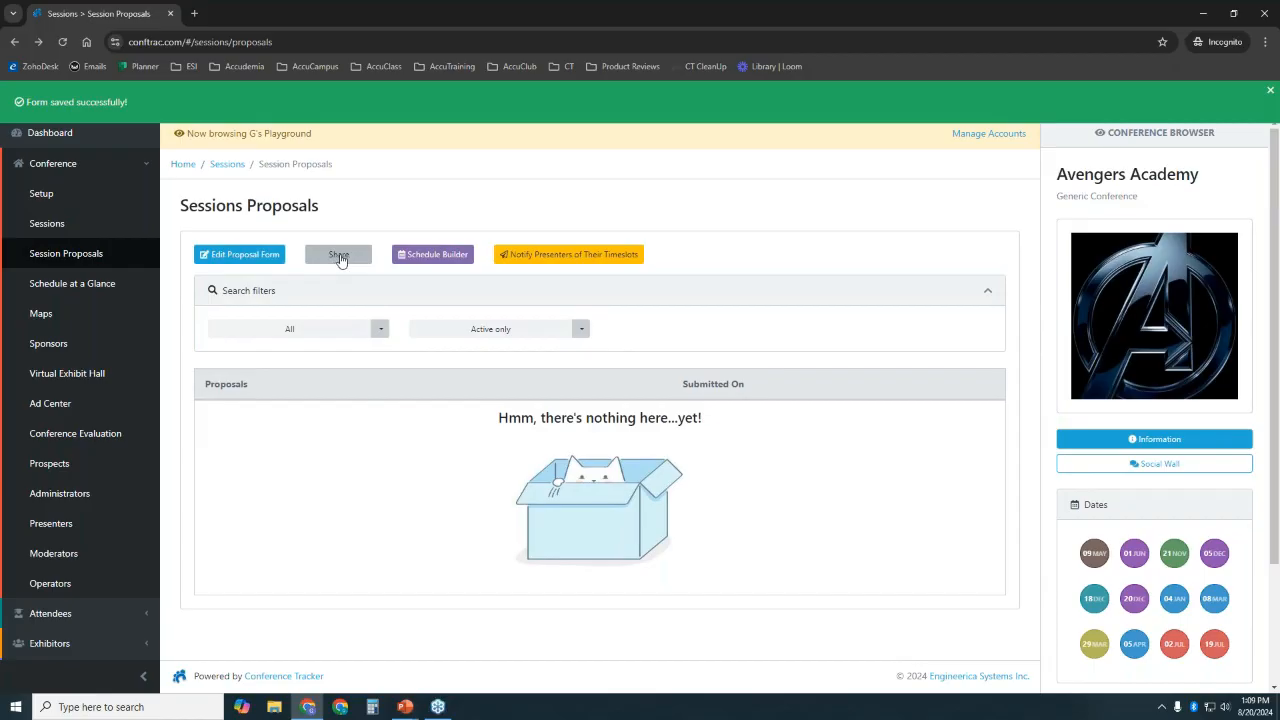
- Go from the proposal sharing page to the conference setup, enable session proposals, and save while continuing to edit
left_click(340, 256)
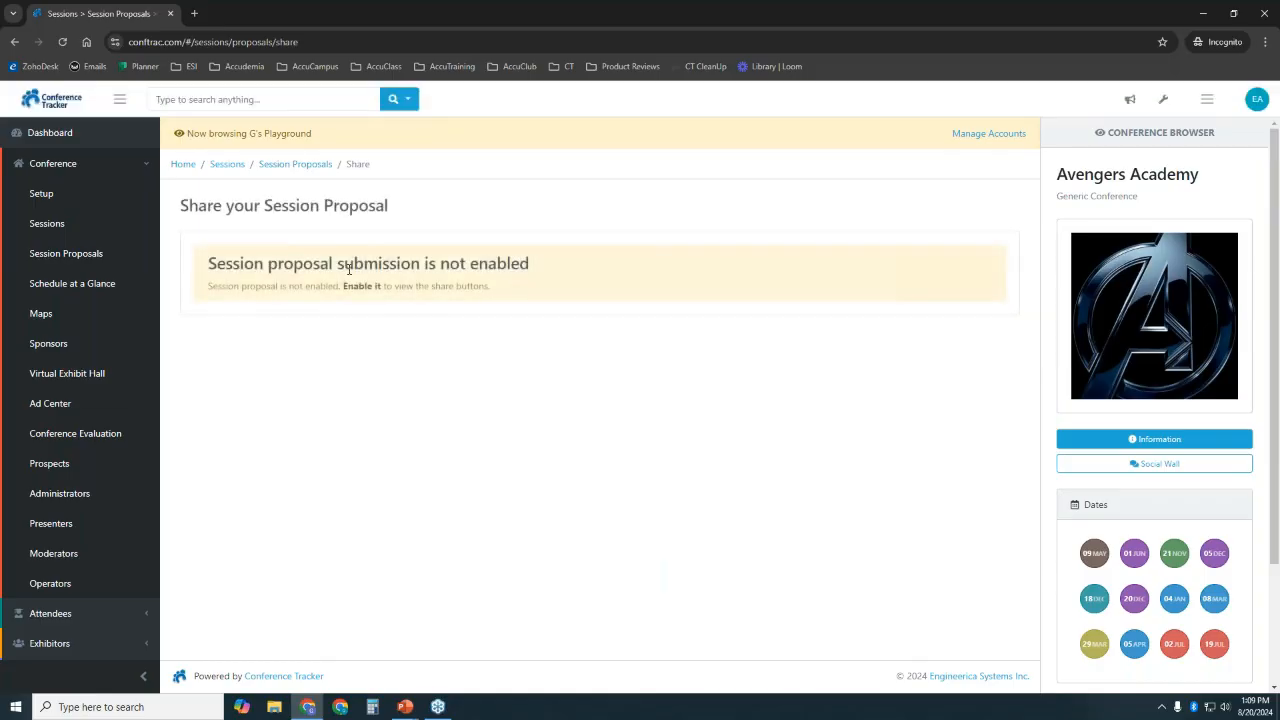
left_click(362, 286)
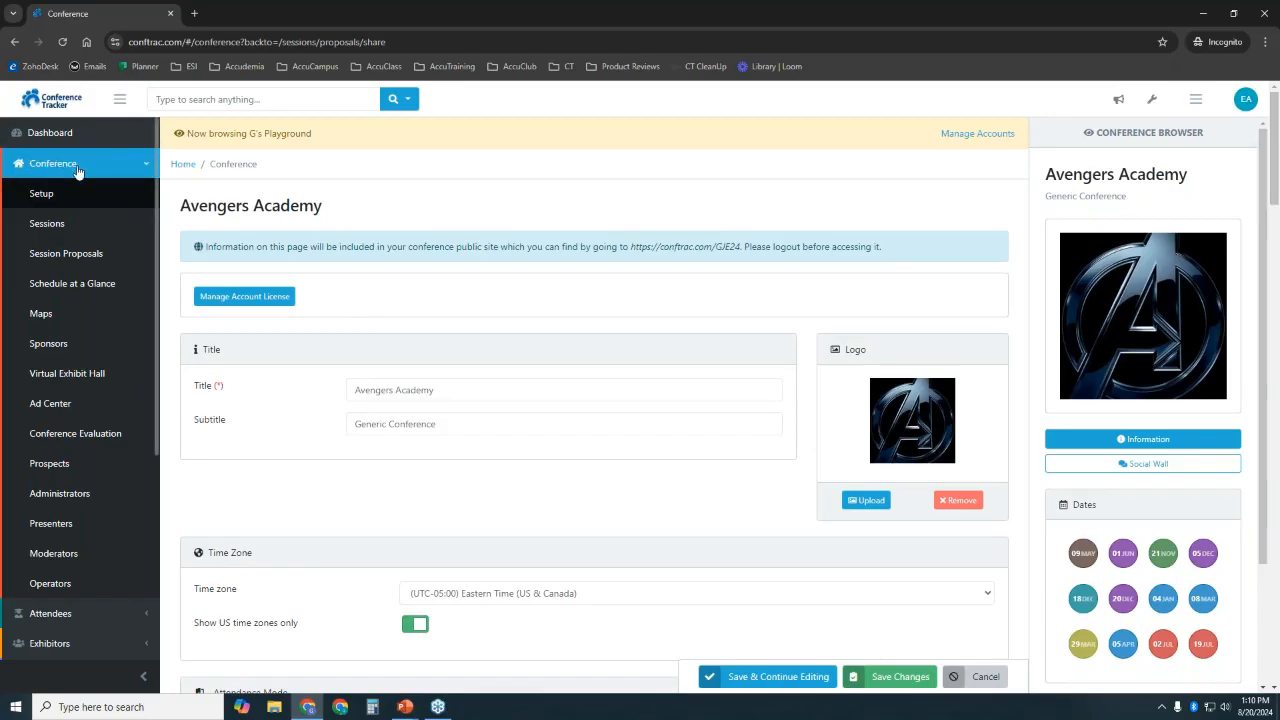
left_click_drag(1277, 153, 1277, 425)
scroll(343, 349, "down", 5)
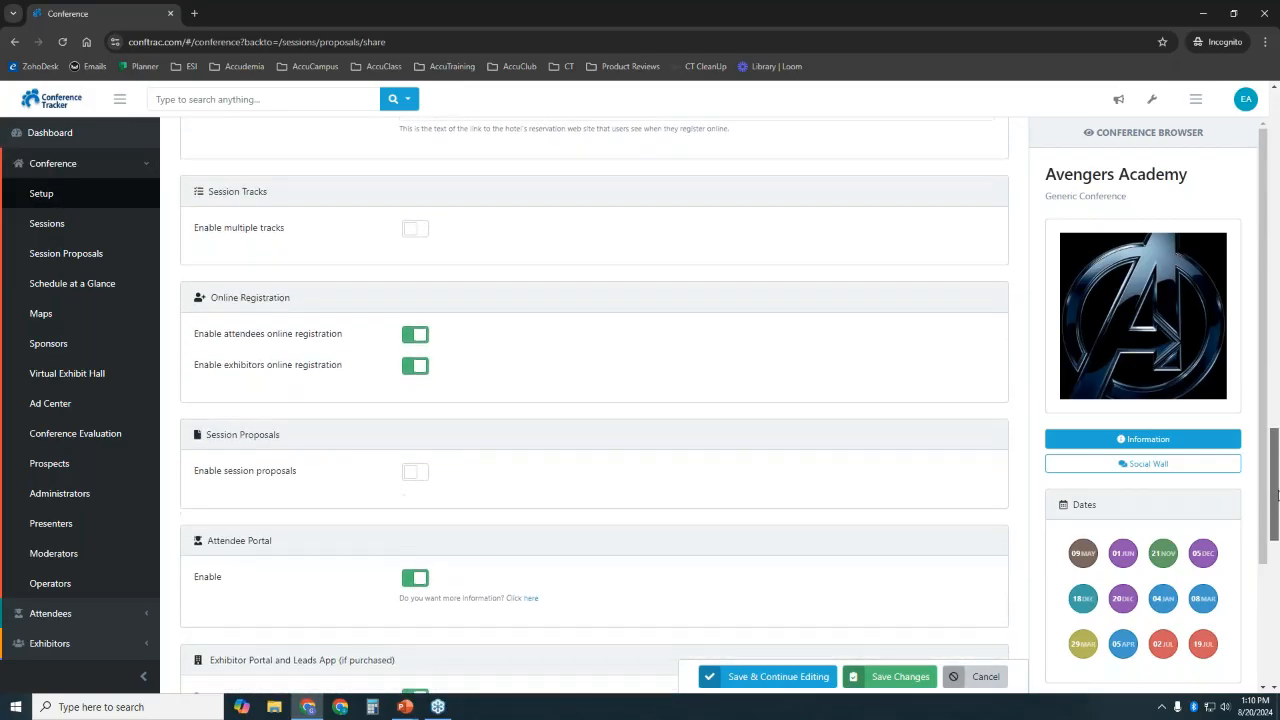
left_click_drag(210, 322, 276, 326)
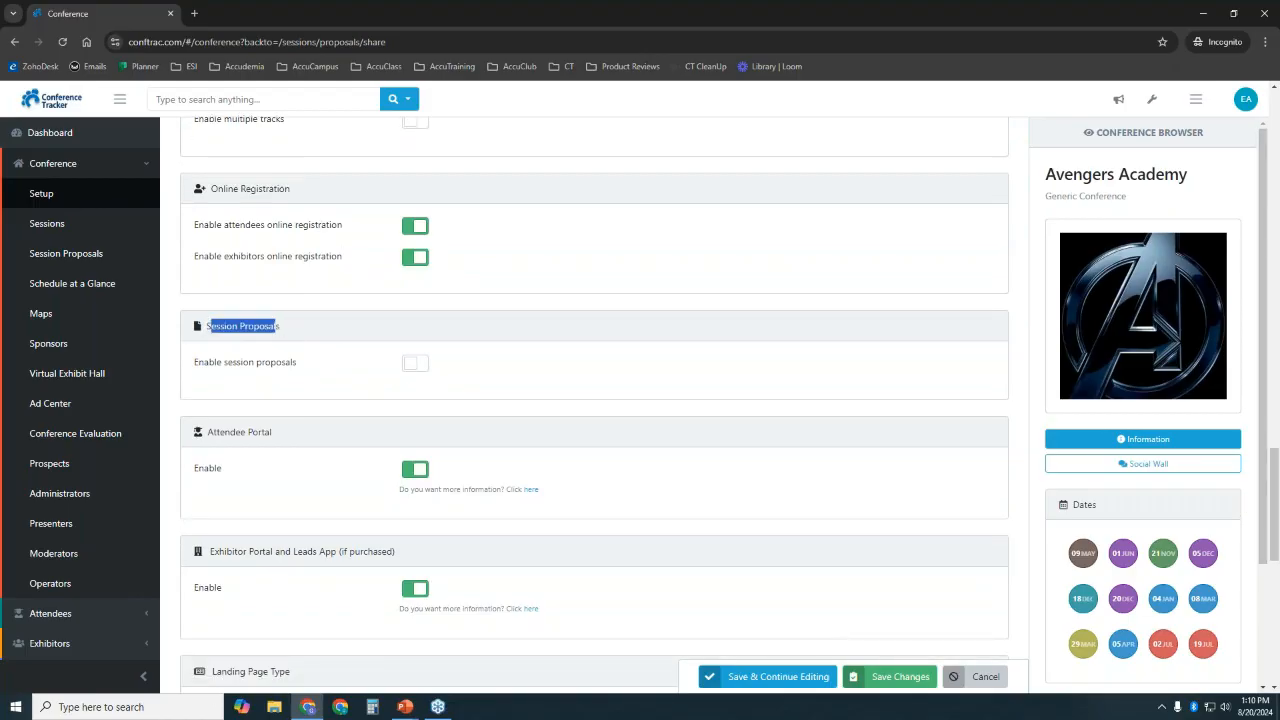
left_click(418, 366)
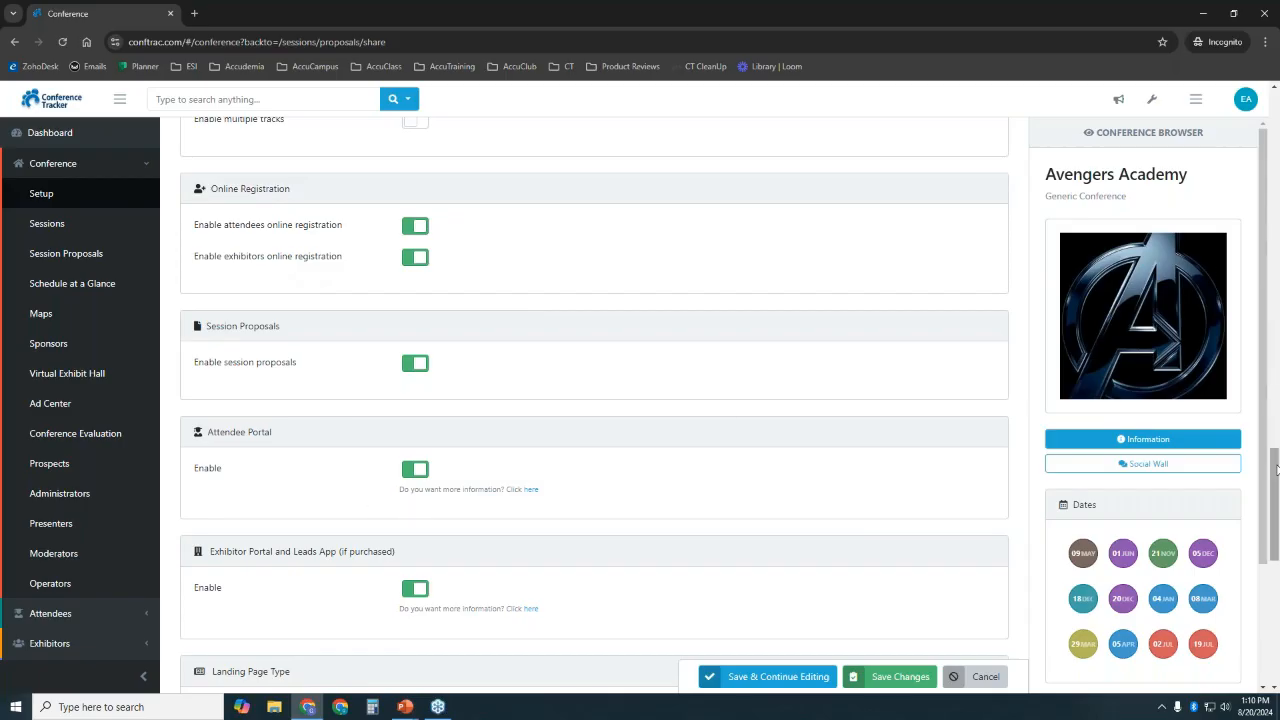
left_click_drag(1275, 490, 1275, 615)
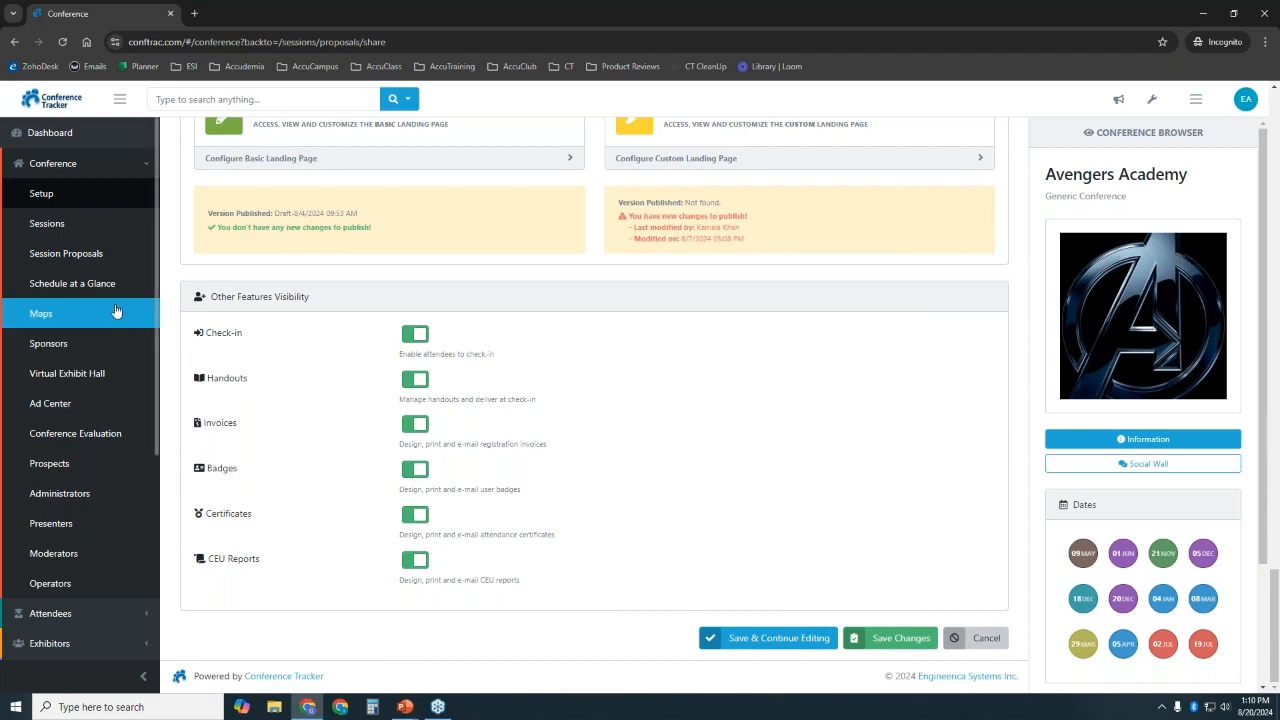
left_click(770, 638)
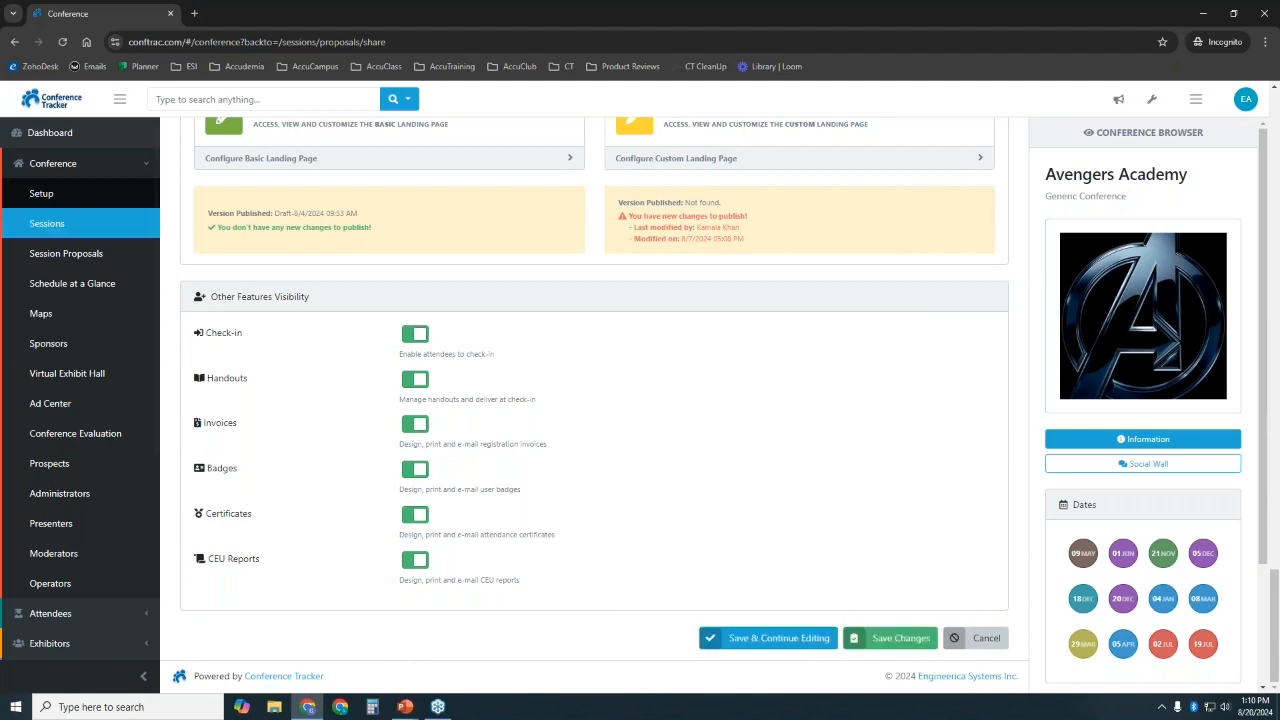
- Look through the session proposal's sharing options and copy the direct submission link
left_click(70, 253)
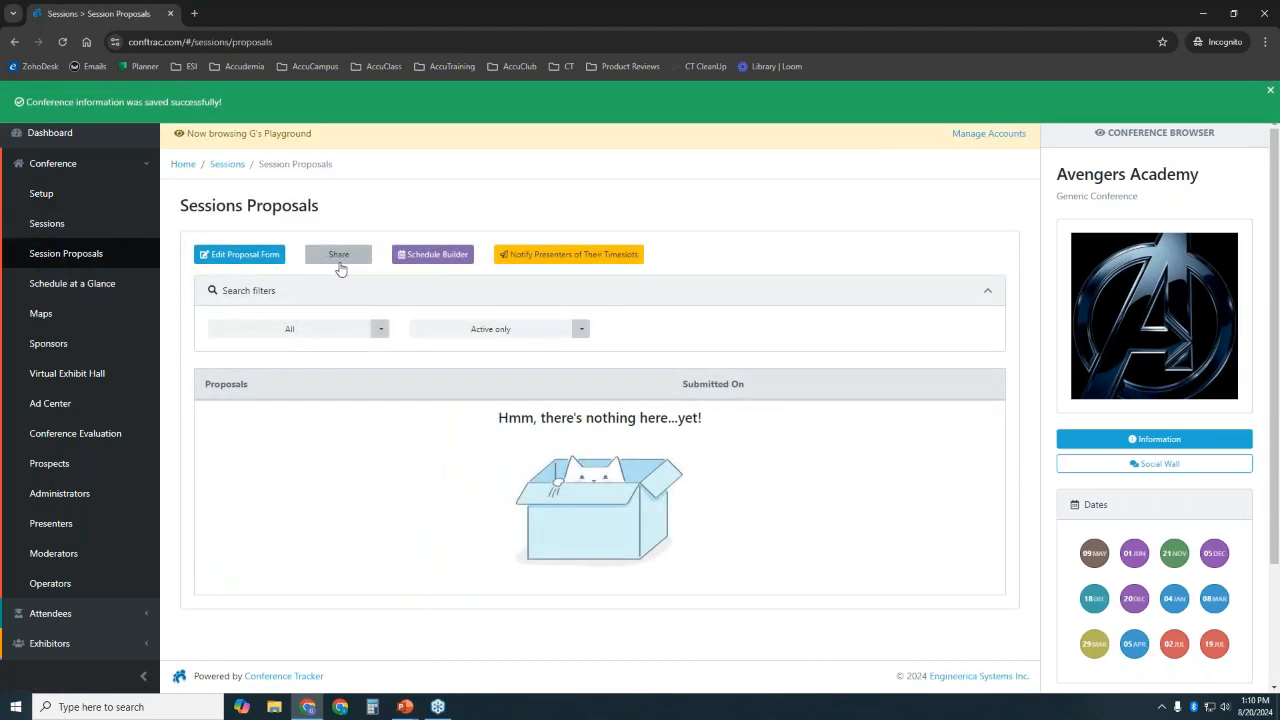
left_click(340, 268)
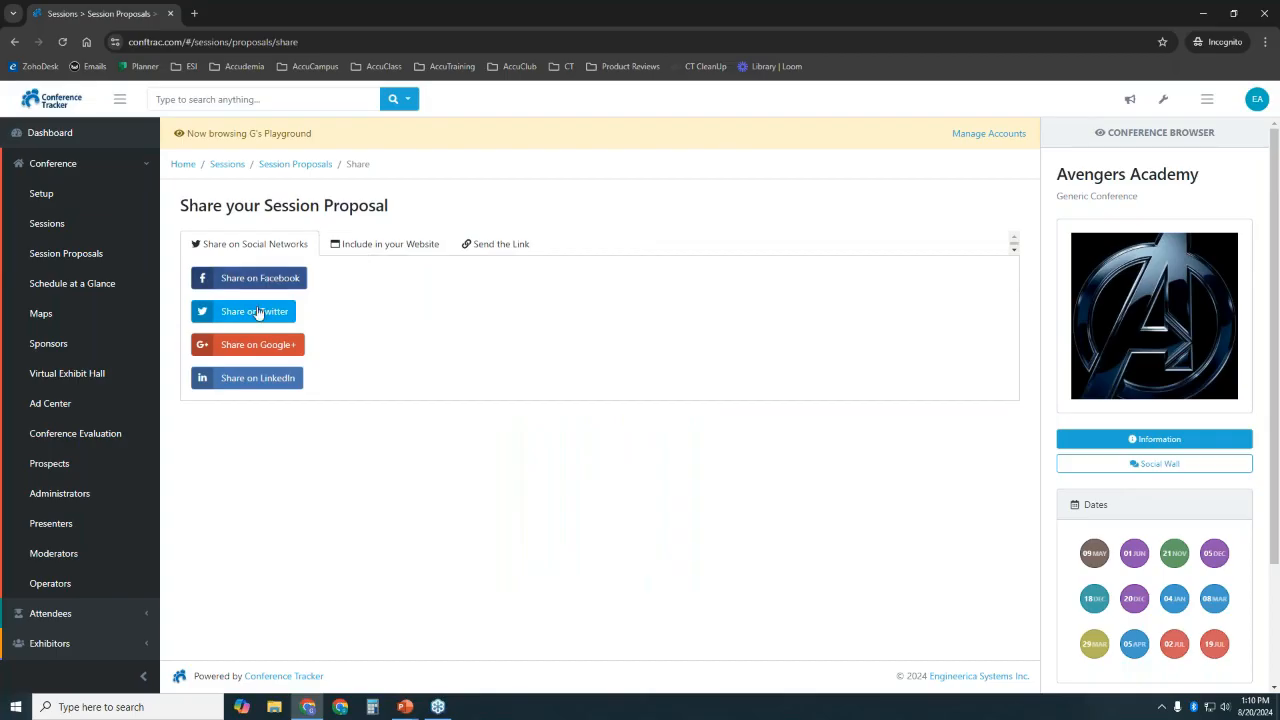
left_click(389, 250)
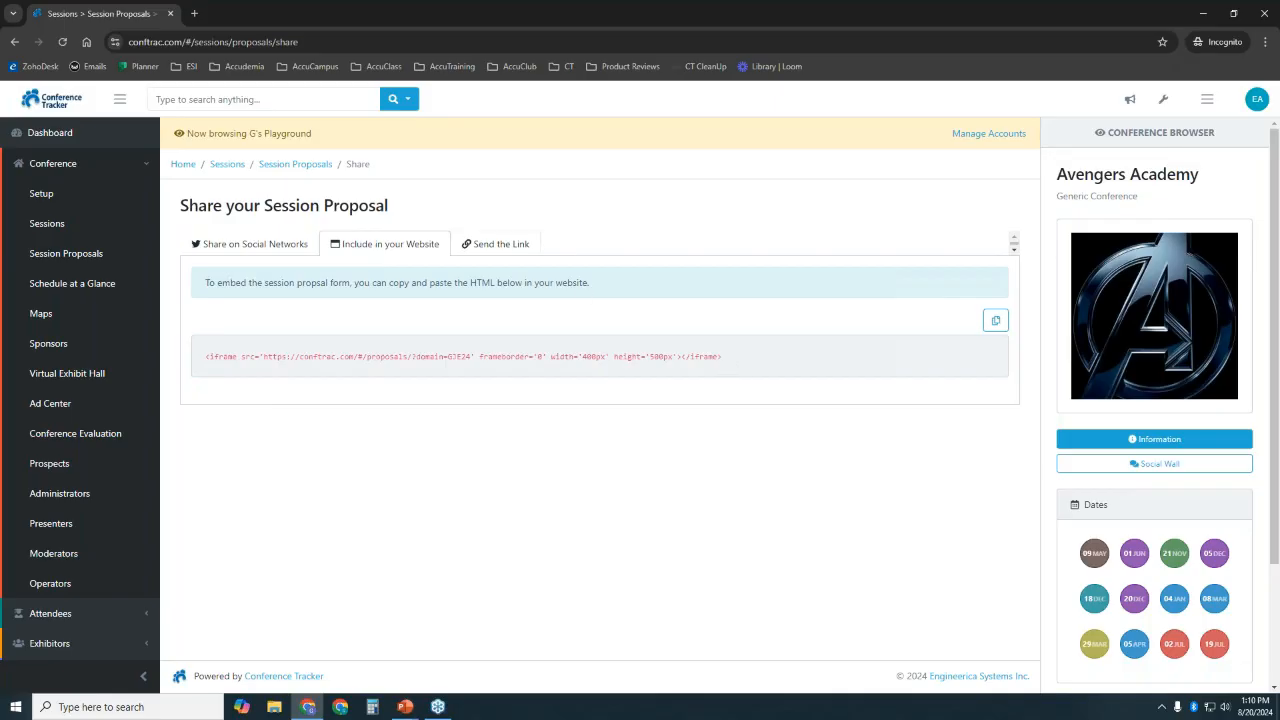
left_click(506, 251)
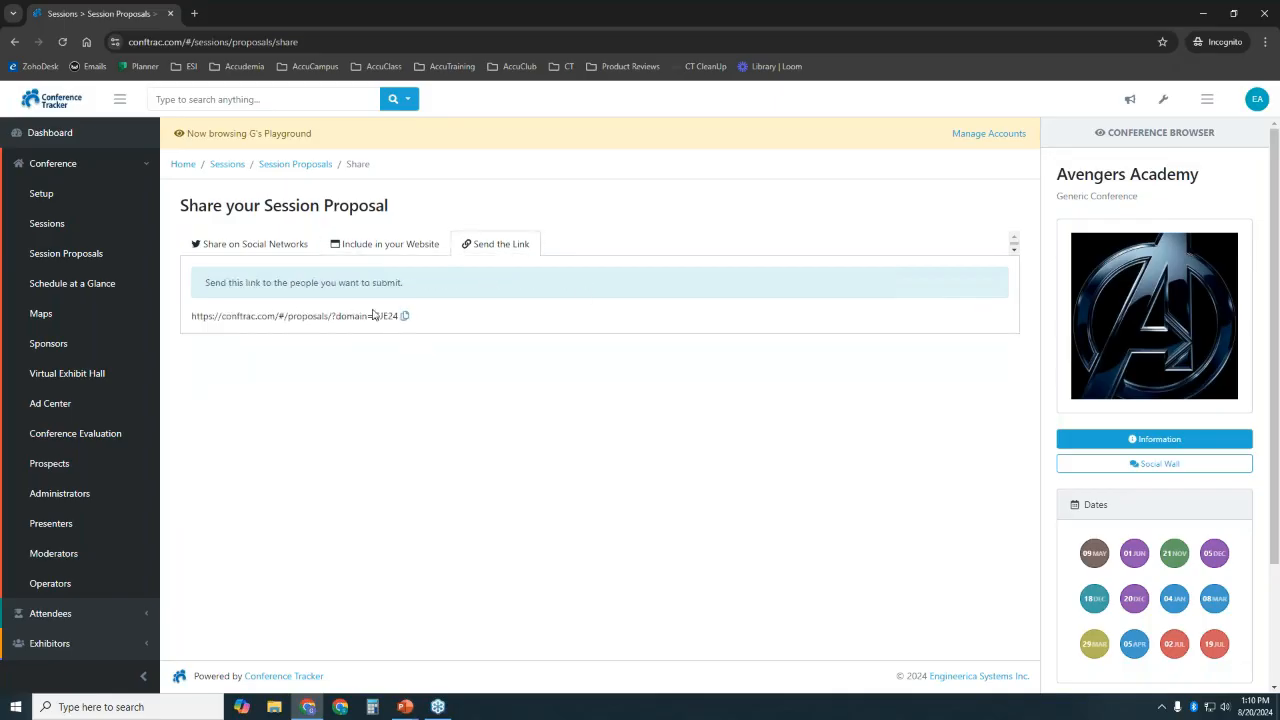
left_click(405, 316)
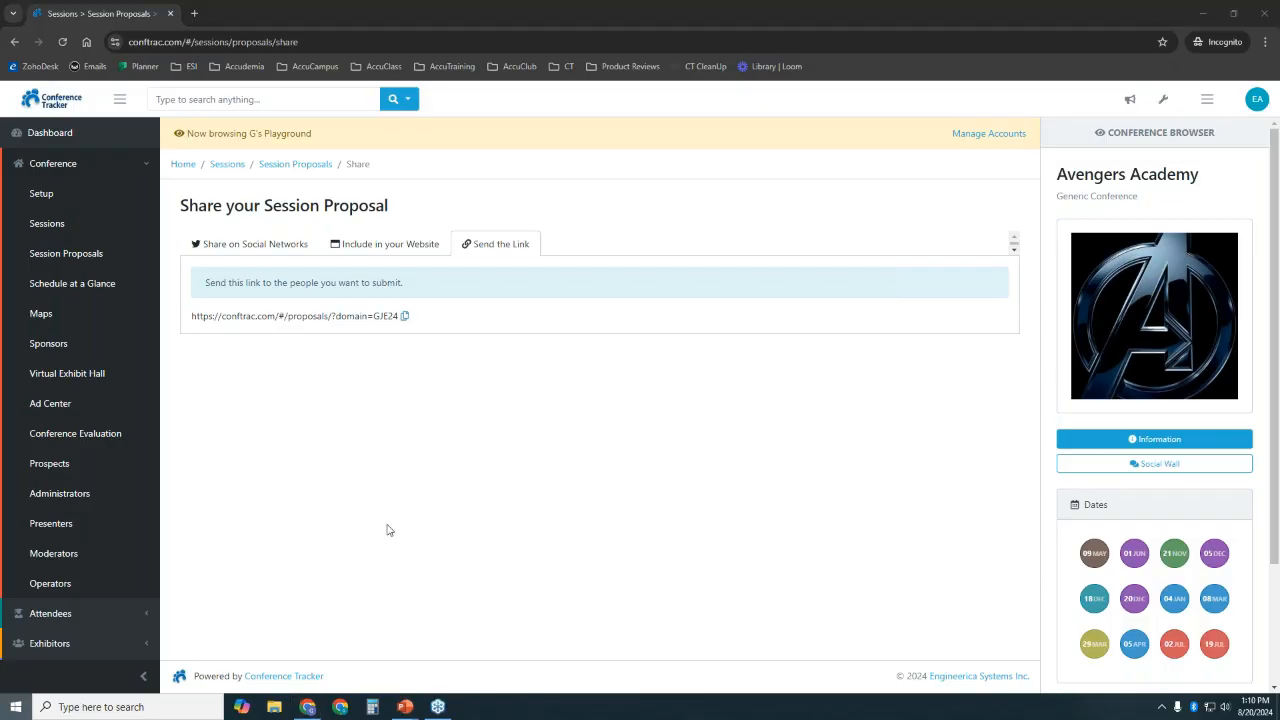
- Switch to Firefox and load the copied session proposal link
key("super")
left_click(336, 489)
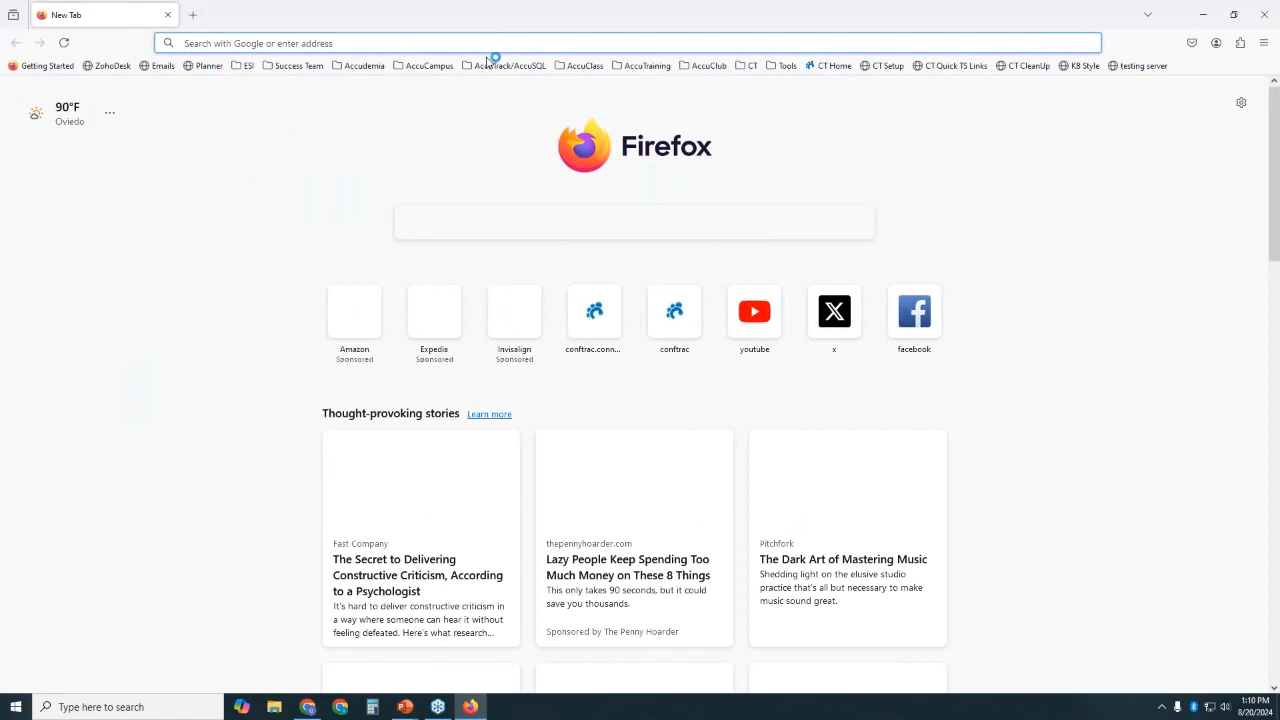
key("ctrl+v")
key("Return")
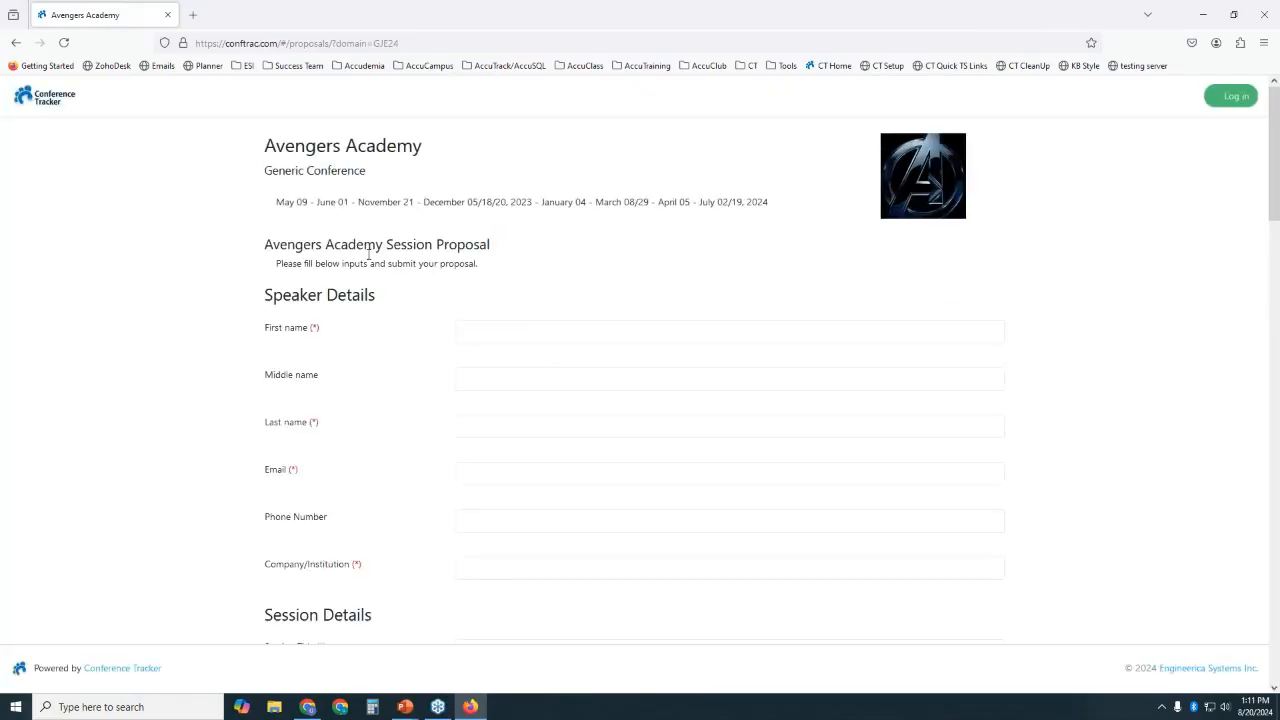
triple_click(280, 148)
left_click(625, 153)
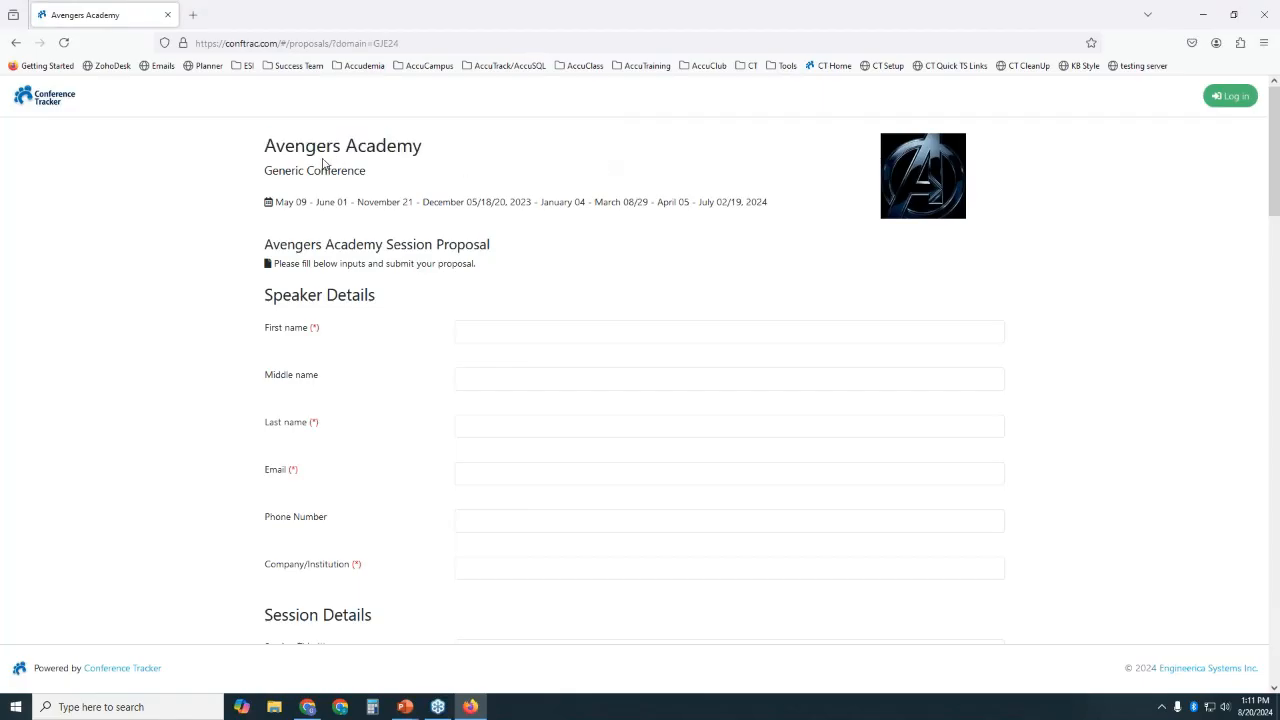
left_click_drag(266, 171, 440, 179)
left_click(670, 215)
- Fill in the speaker's first and last name, leaving the middle name blank
left_click(536, 325)
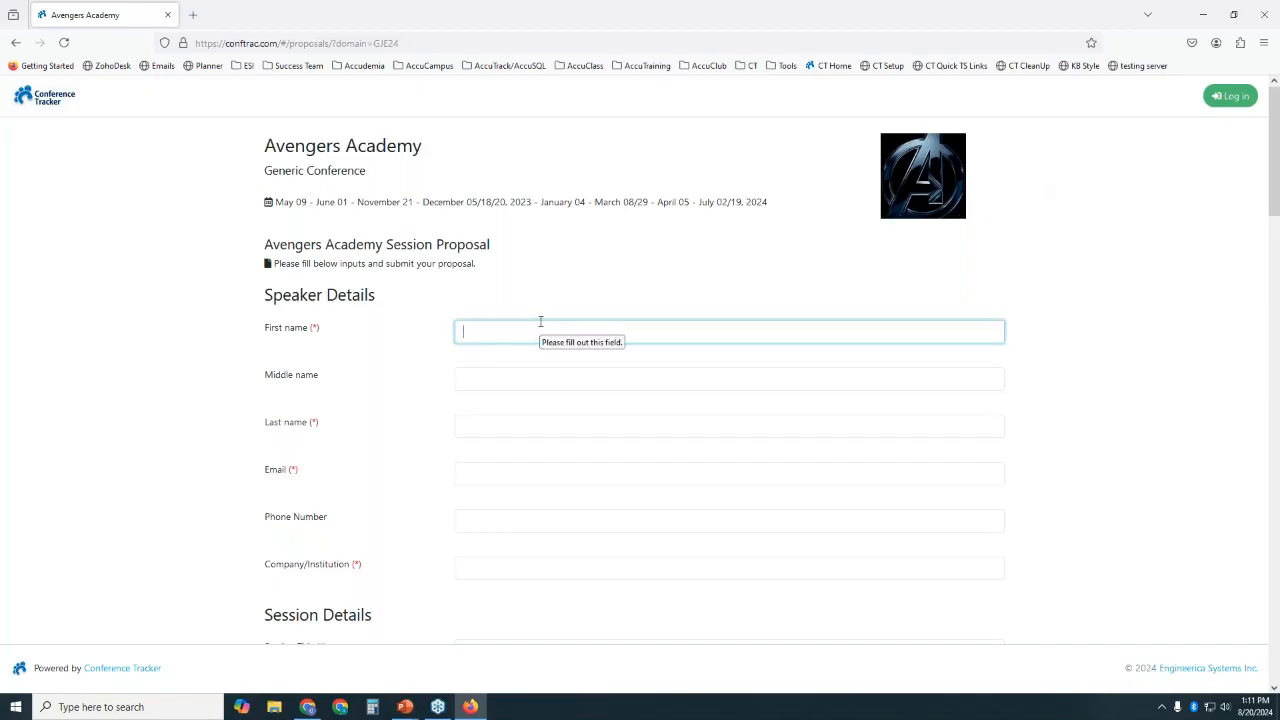
type("Tony")
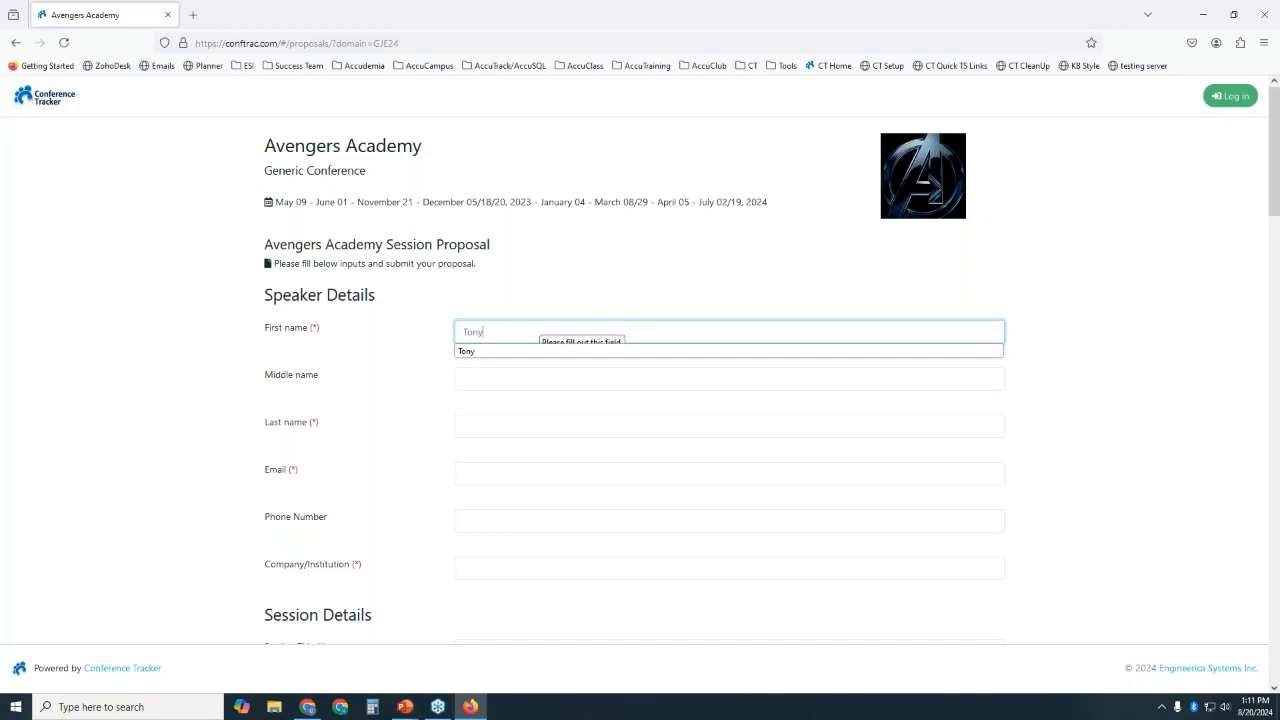
key("Tab")
key("Tab")
type("S")
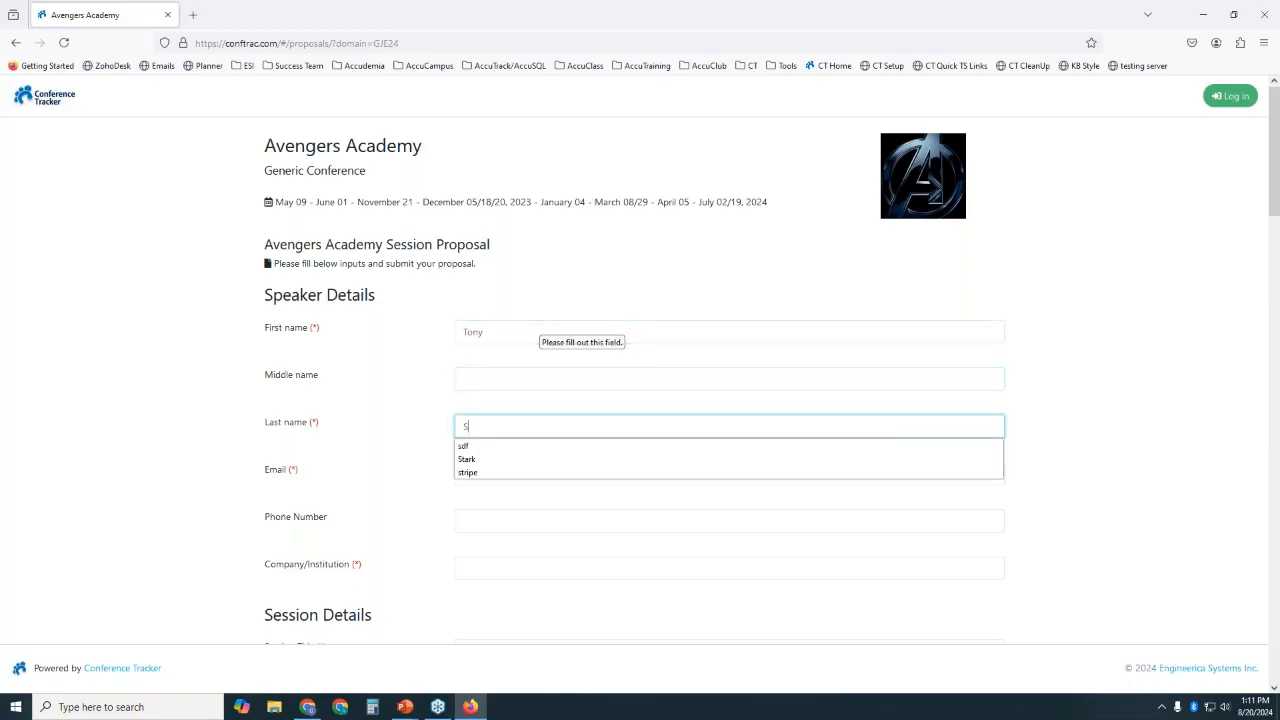
type("trak")
key("BackSpace")
key("BackSpace")
type("ark")
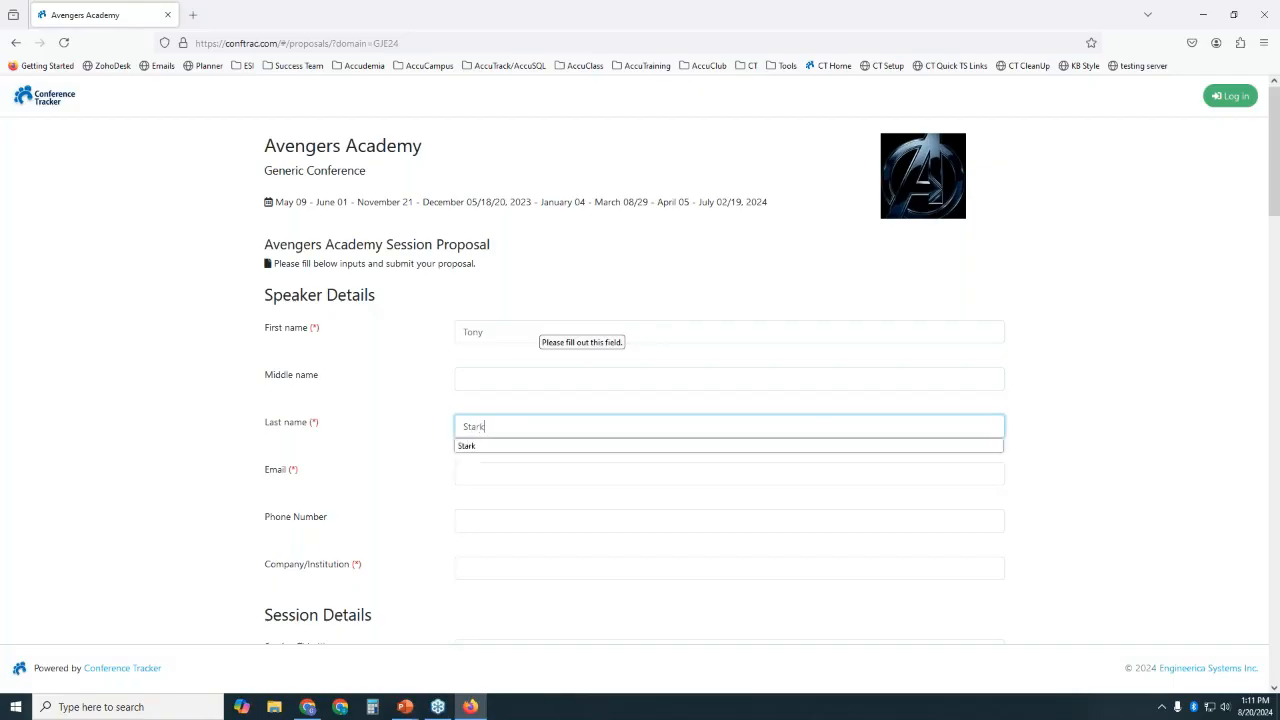
- Fill in the speaker's email, skip the phone number, and set the company or institution to Stark Industries
key("Tab")
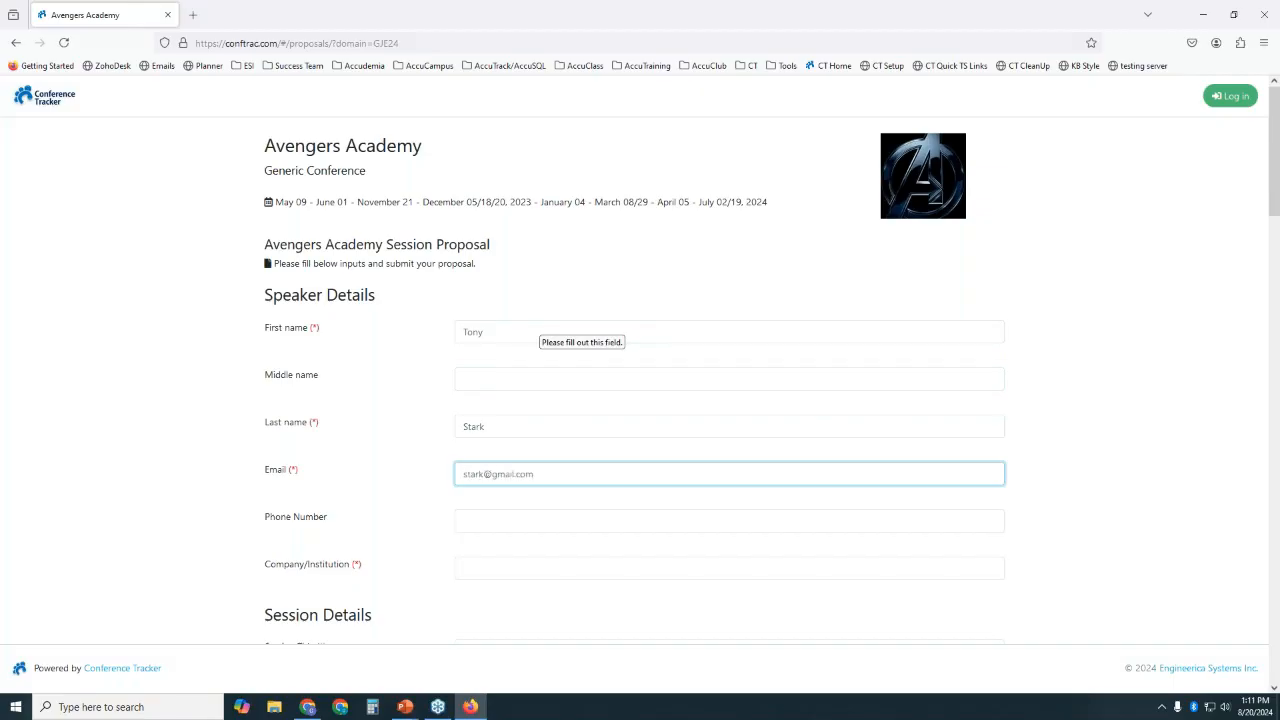
key("Tab")
key("Tab")
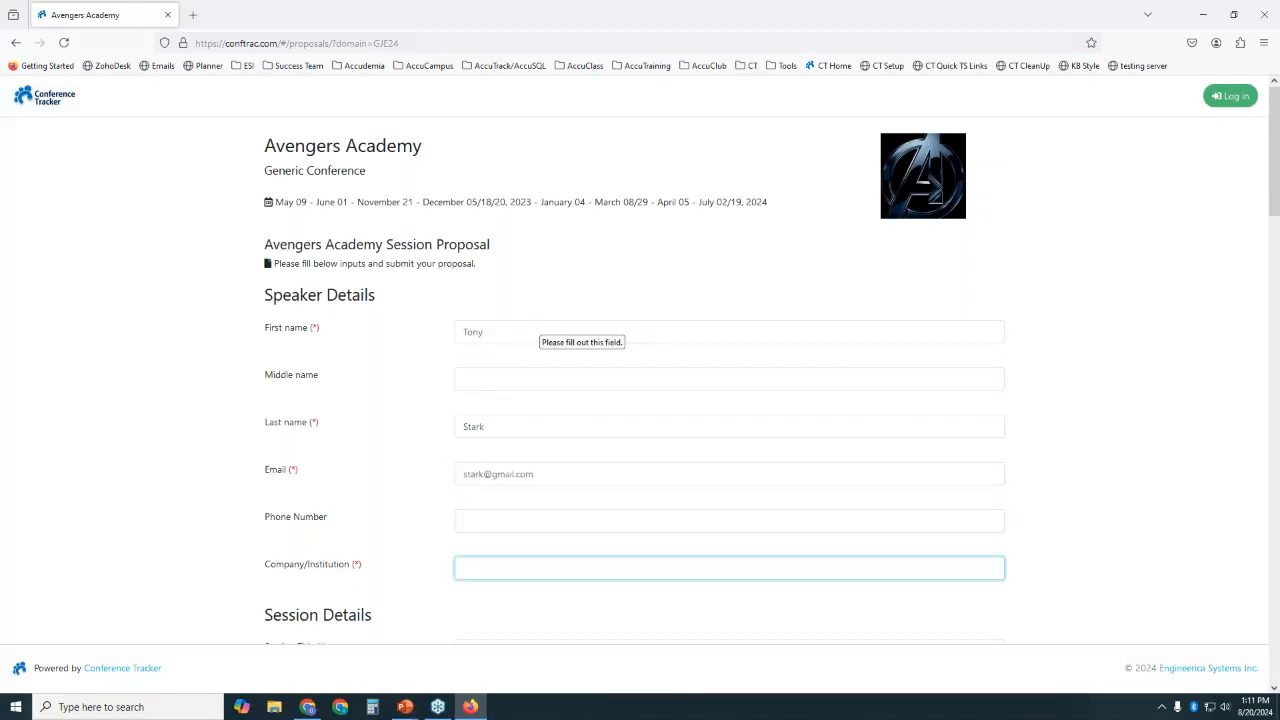
type("Sta")
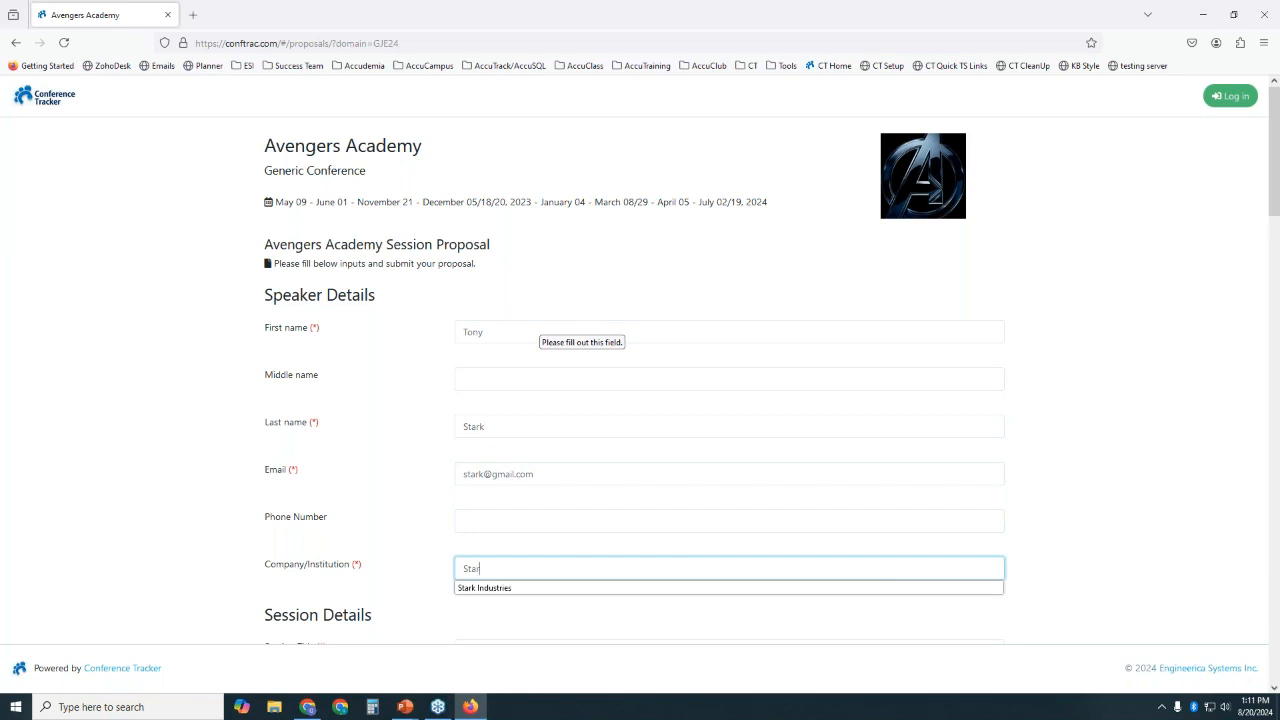
type("r")
key("Down")
key("Tab")
- Enter "How to Lead a Tech Industry" as the session title
scroll(507, 345, "down", 2)
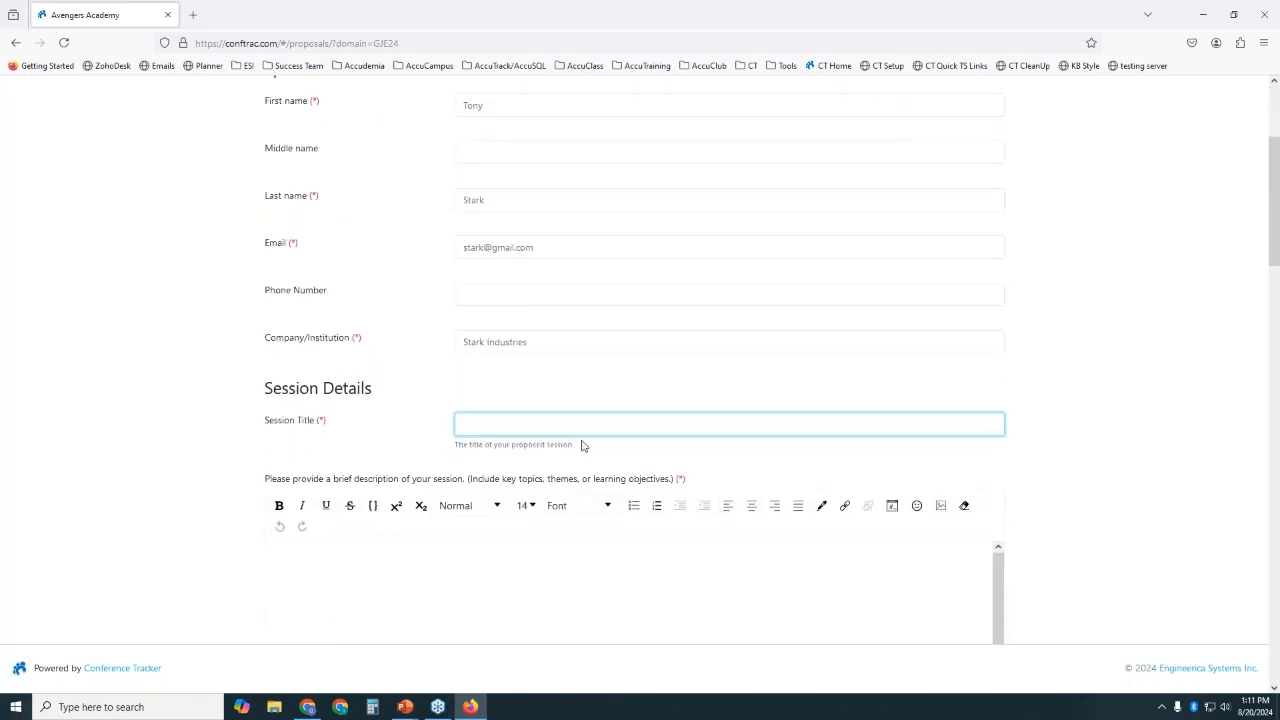
type("H")
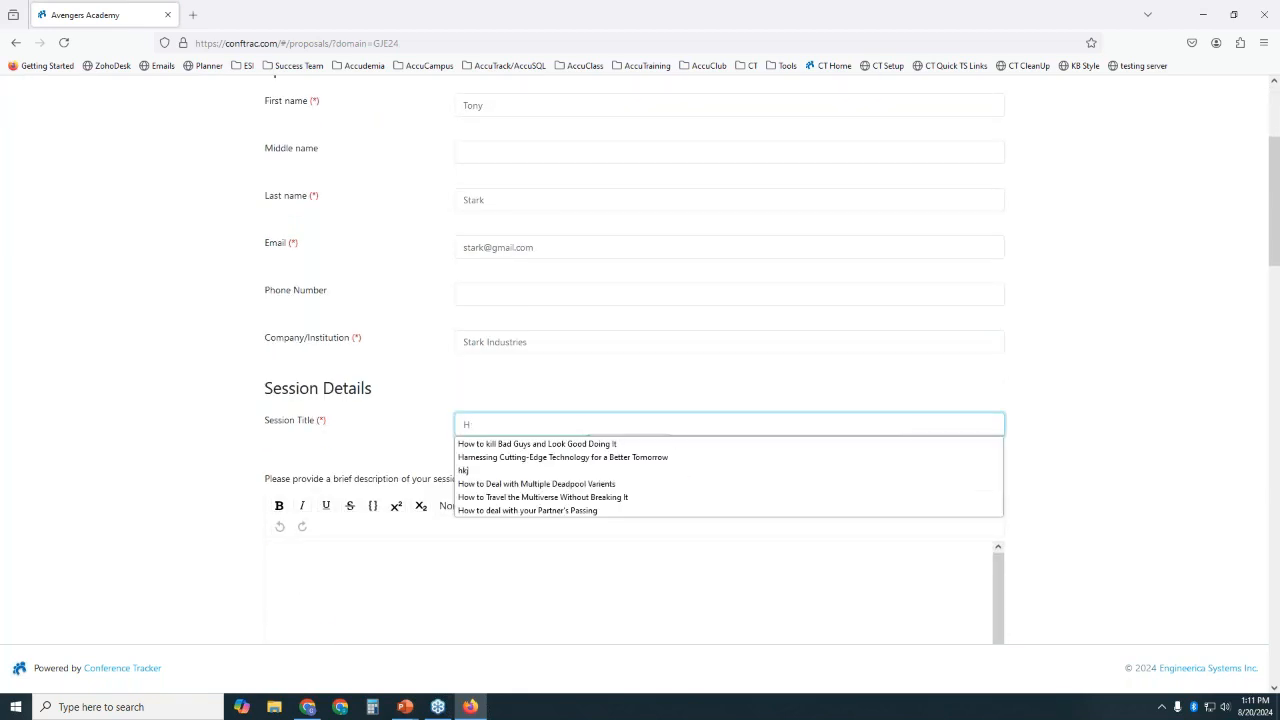
type("ow to Lead a Tech Industry")
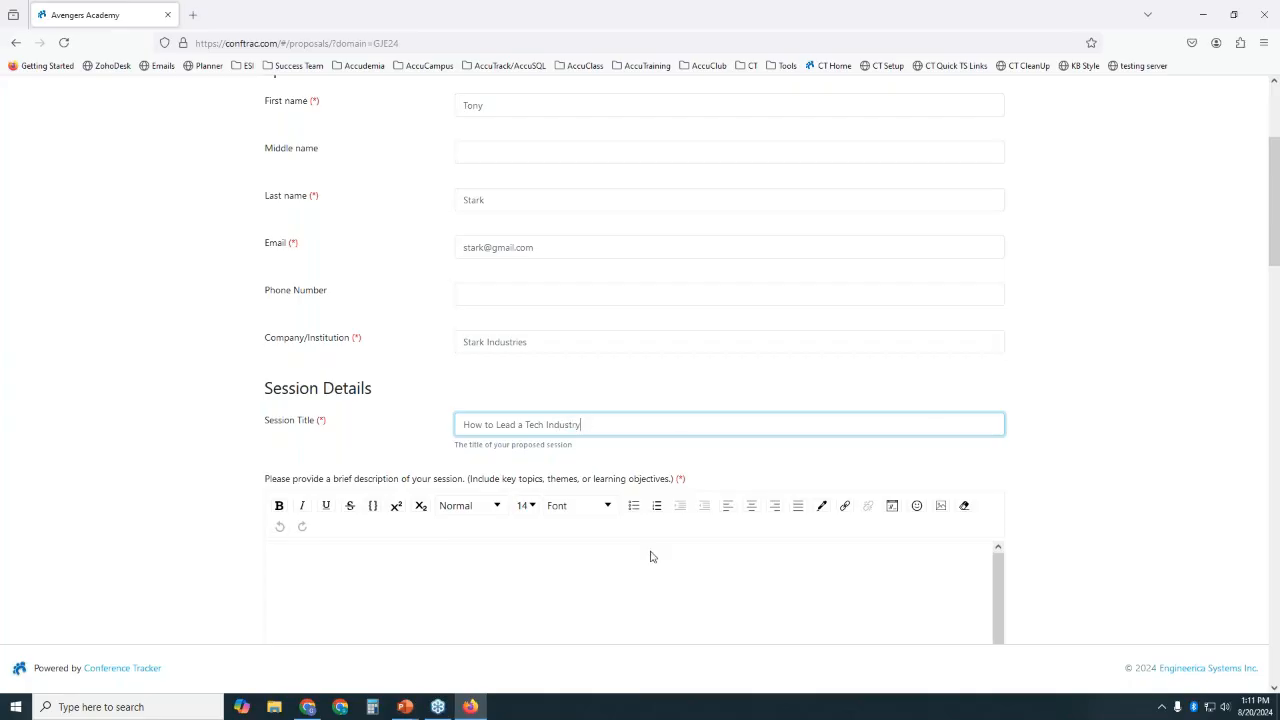
- Enter "Example sentence" as the brief session description and copy that text
left_click(651, 557)
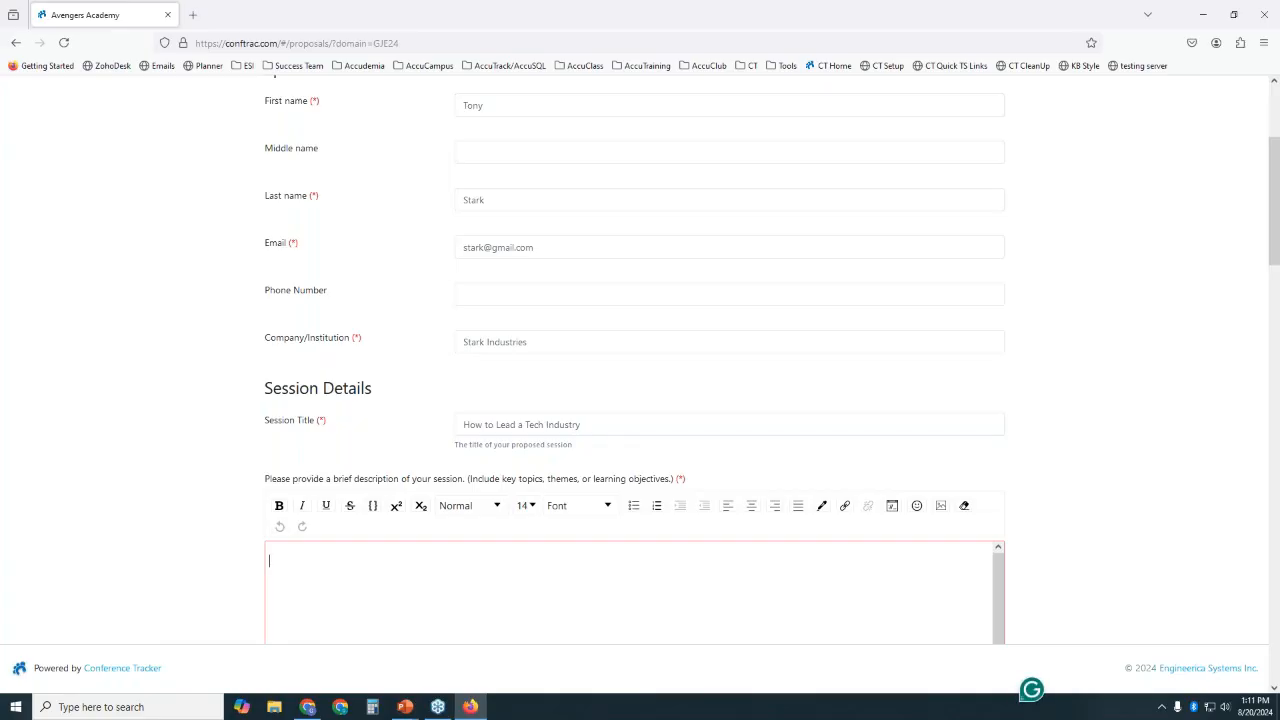
type("Example sen")
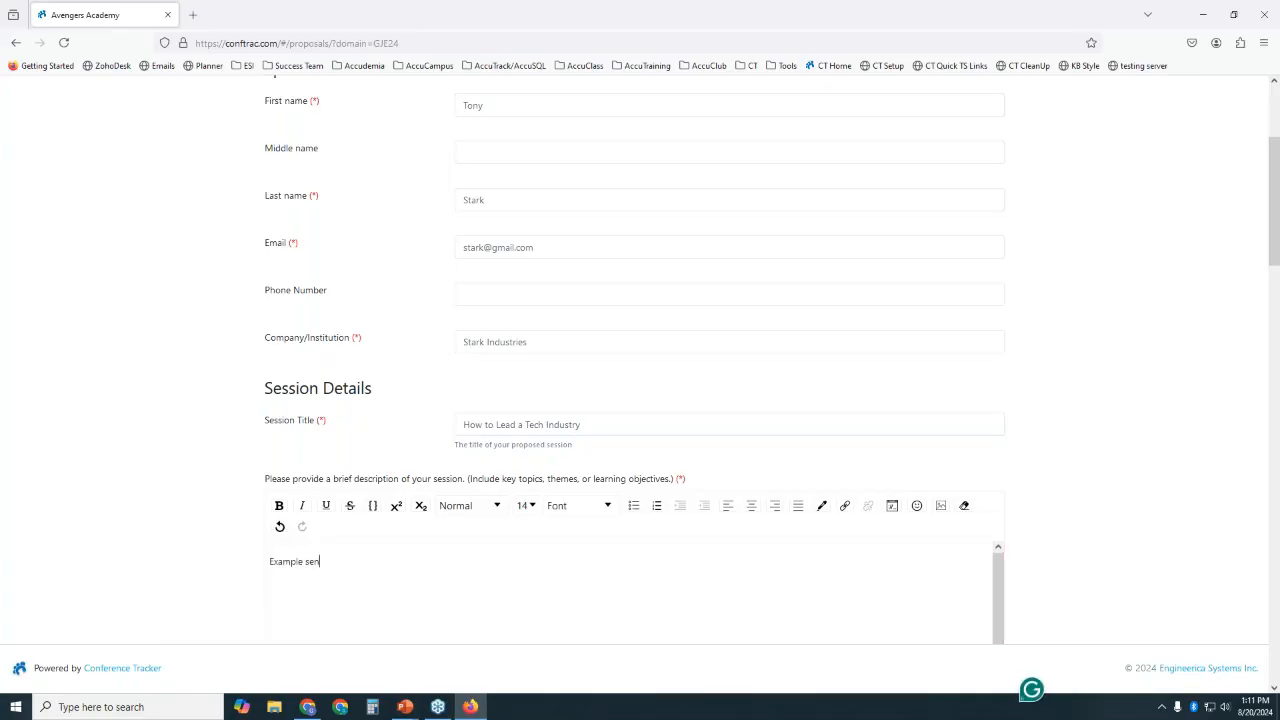
type("tence")
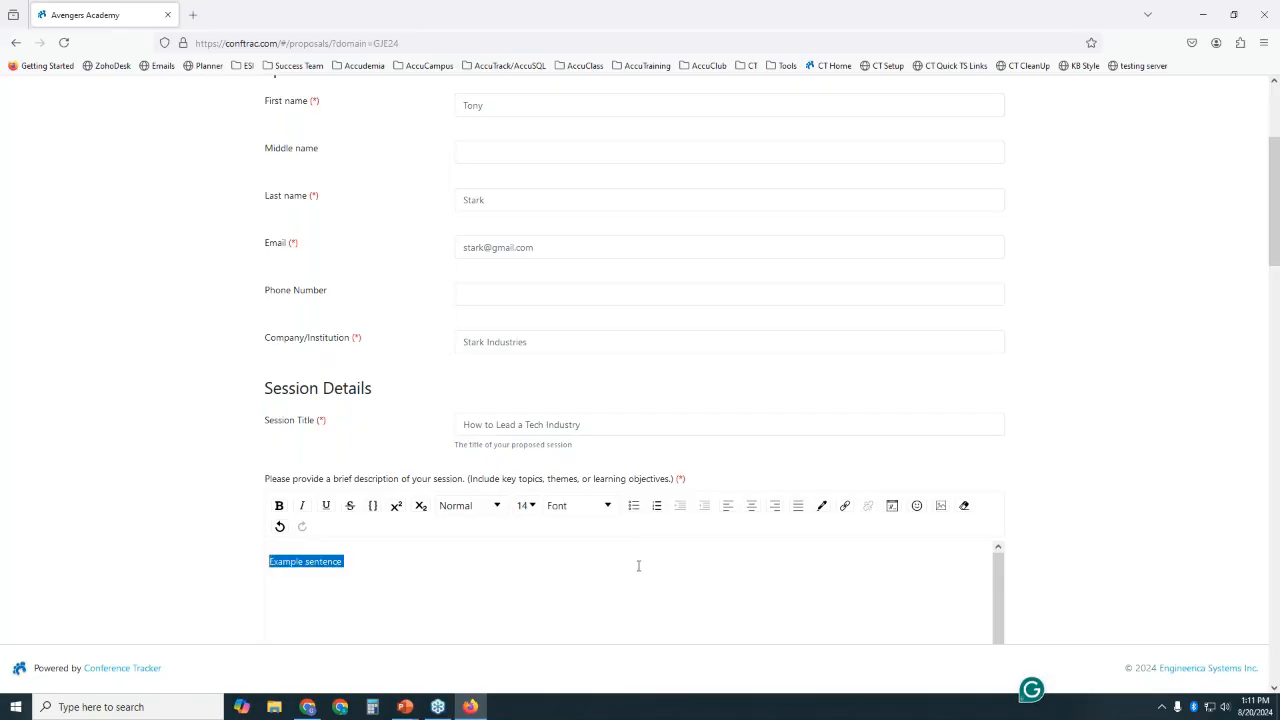
key("ctrl+a")
key("ctrl+c")
left_click(370, 488)
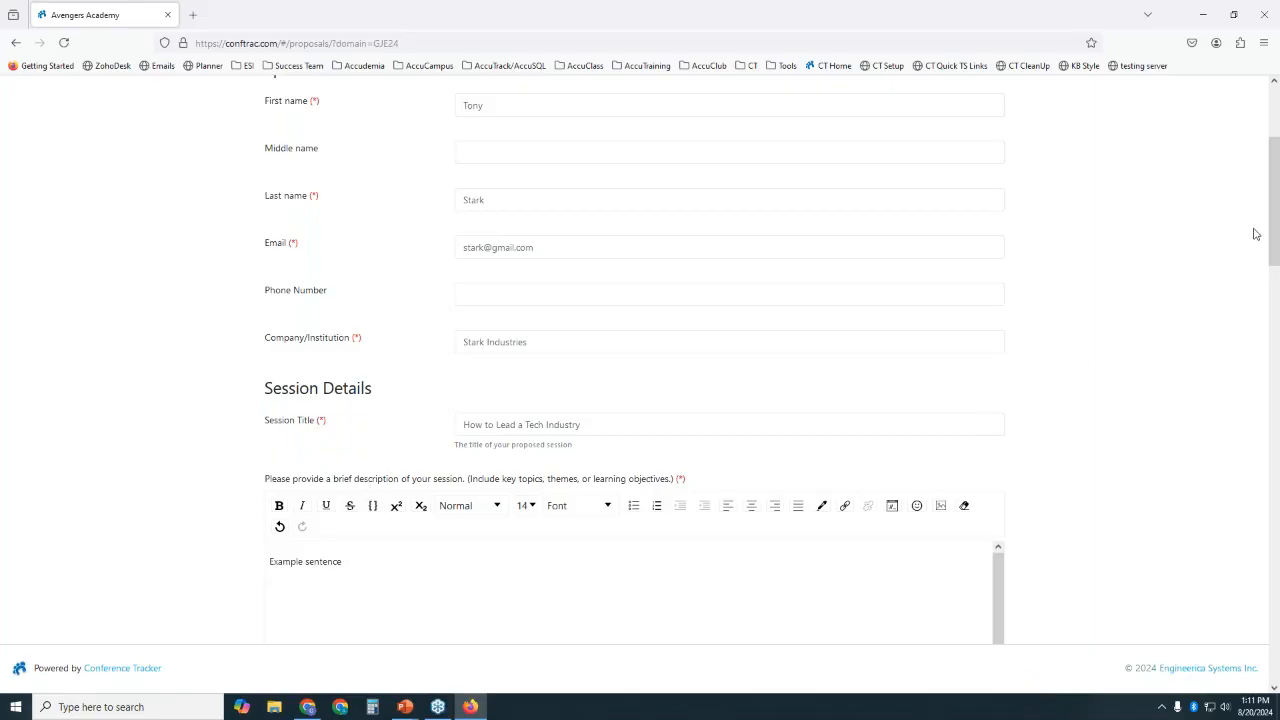
- Paste the copied sentence into the speaker bio and intended audience fields
triple_click(645, 425)
left_click(1129, 331)
left_click_drag(1275, 204, 1275, 330)
key("ctrl+v")
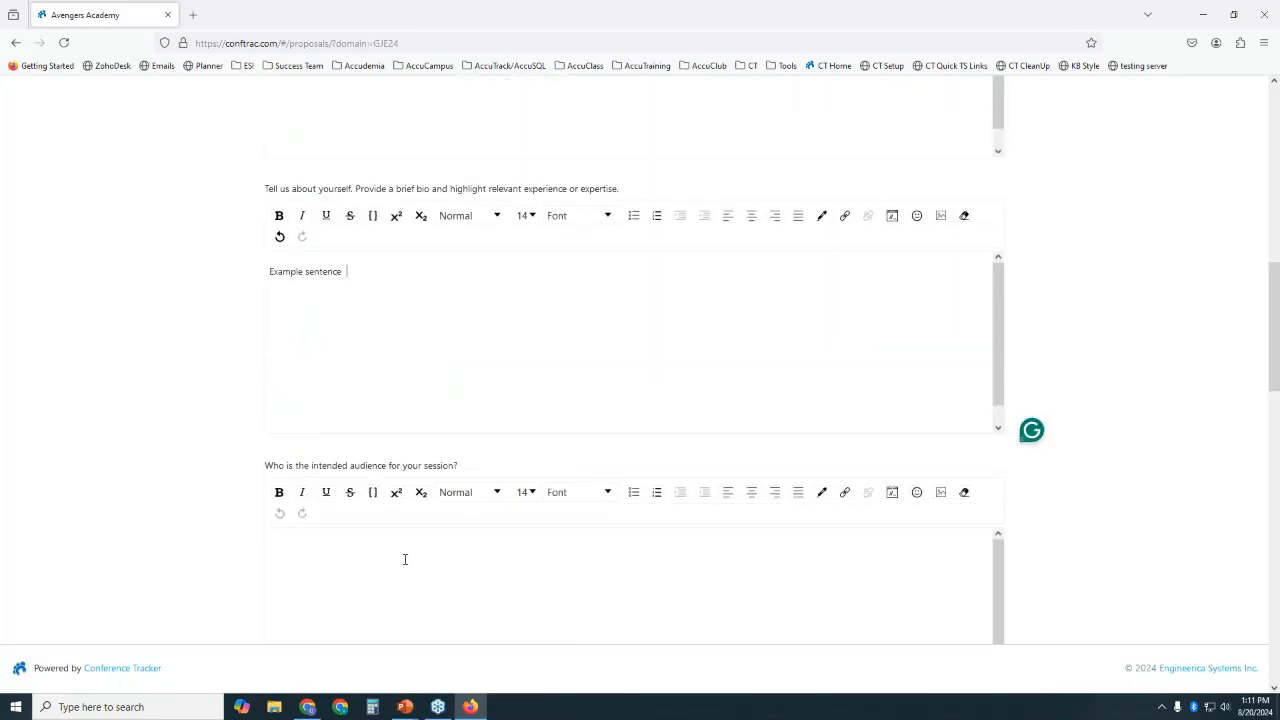
left_click(269, 546)
key("ctrl+v")
- Choose Hybrid as the preferred attendance mode and set the anticipated session length to 60 minutes
left_click_drag(1275, 272, 1275, 395)
left_click_drag(264, 220, 389, 222)
left_click(412, 248)
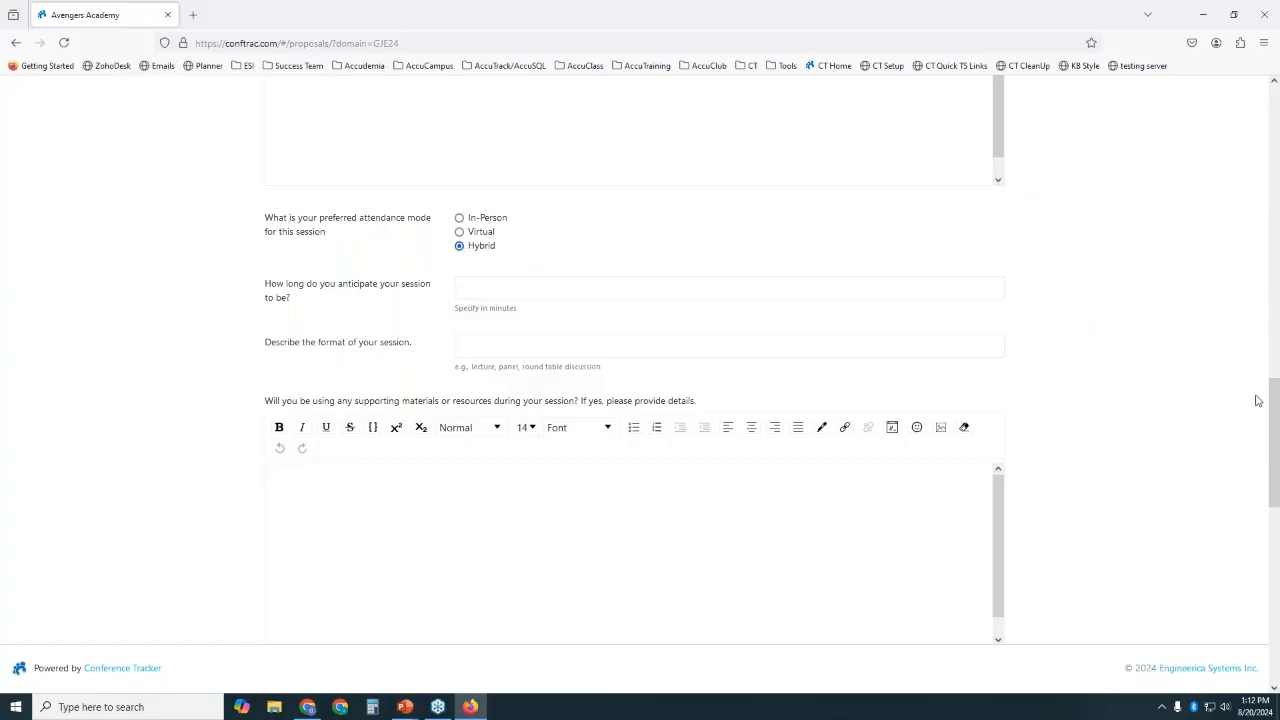
left_click(497, 284)
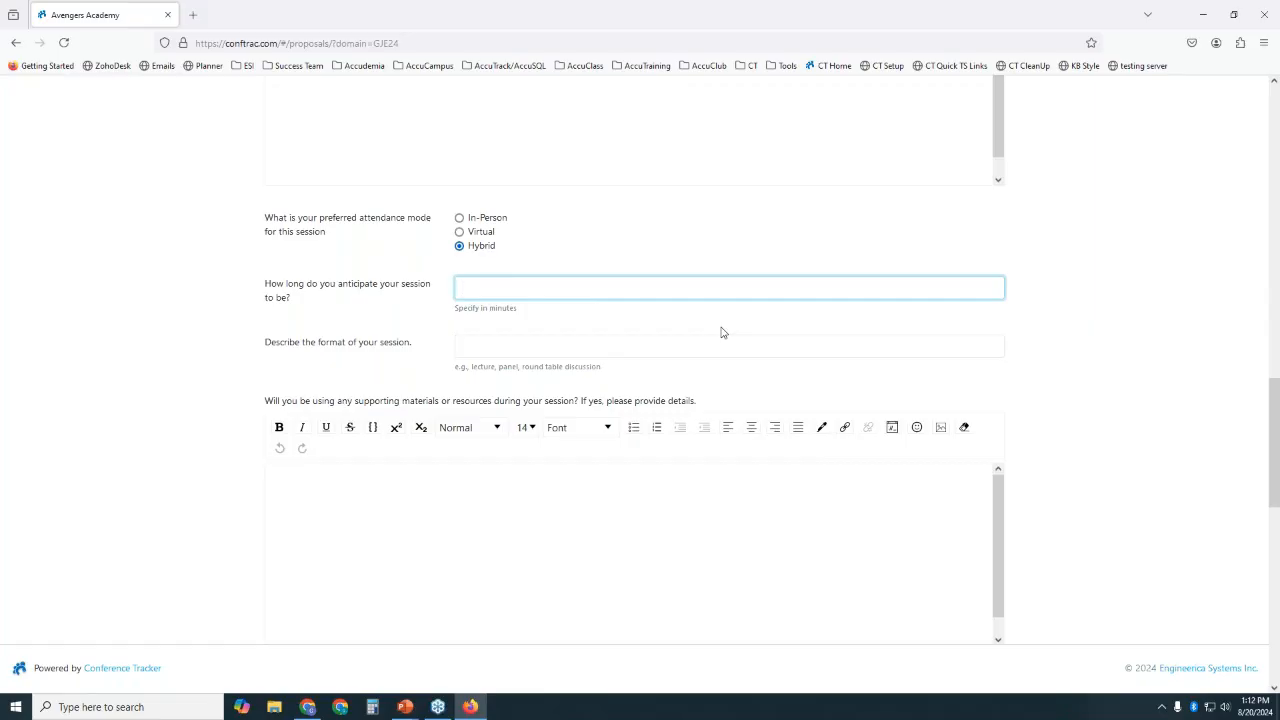
type("60")
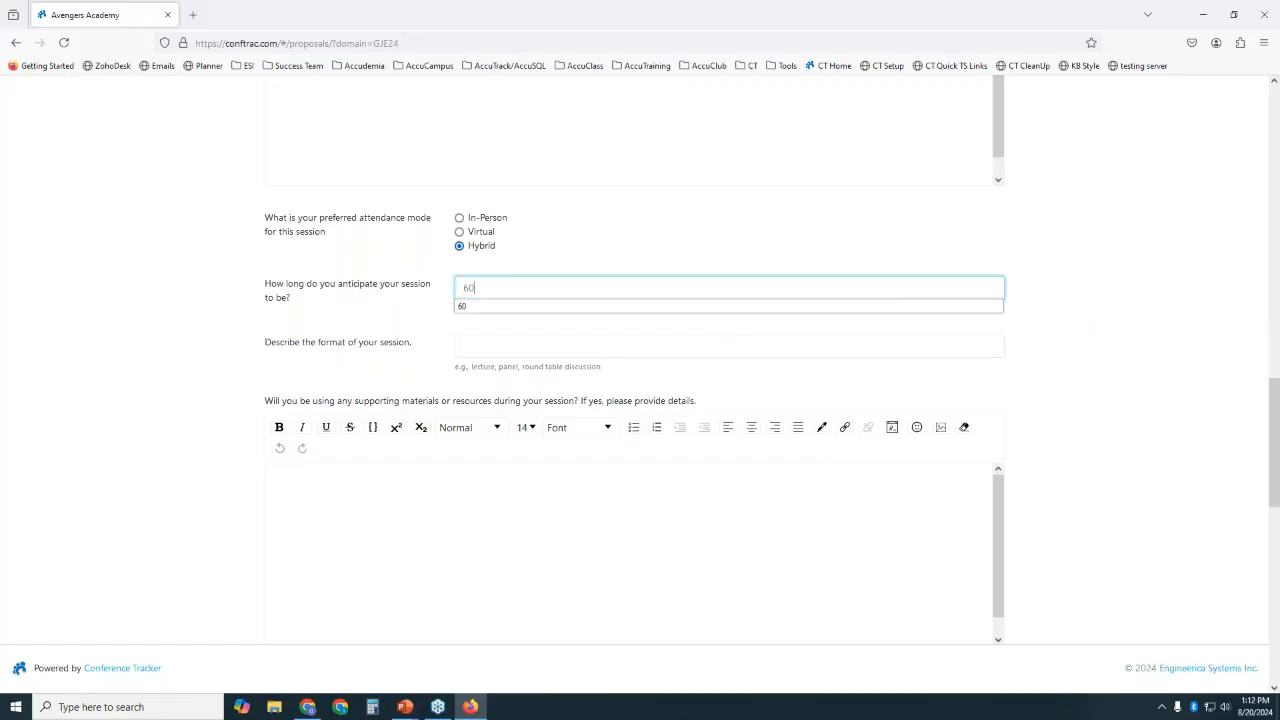
left_click(1145, 325)
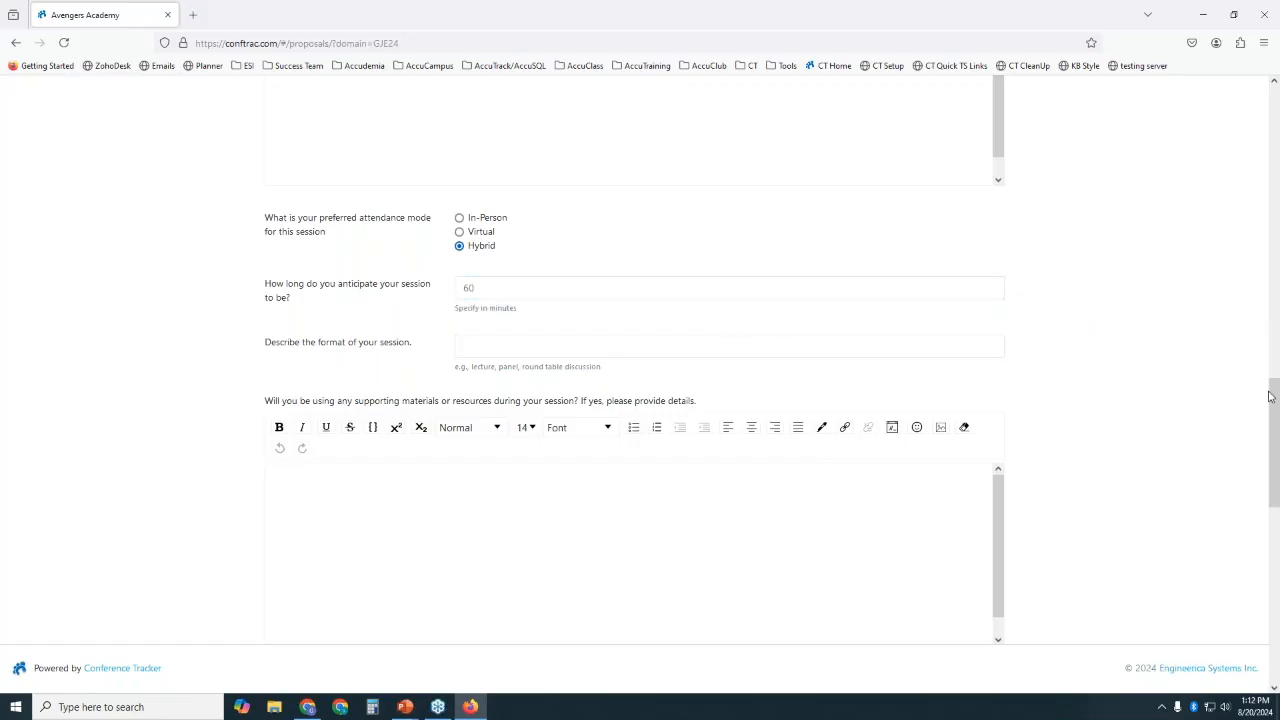
- Enter "Panel Discussion" as the session format and "Example sentence" for the supporting materials
left_click_drag(1268, 397, 1276, 428)
left_click(537, 241)
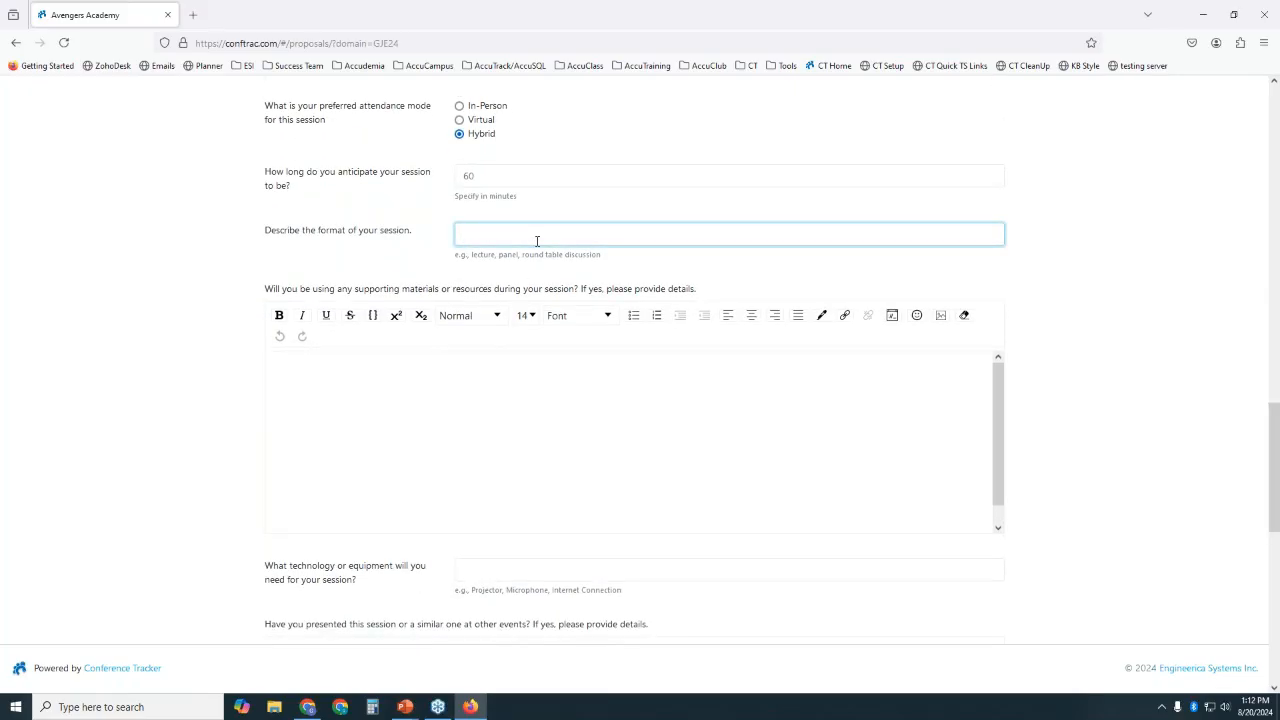
type("Panel d")
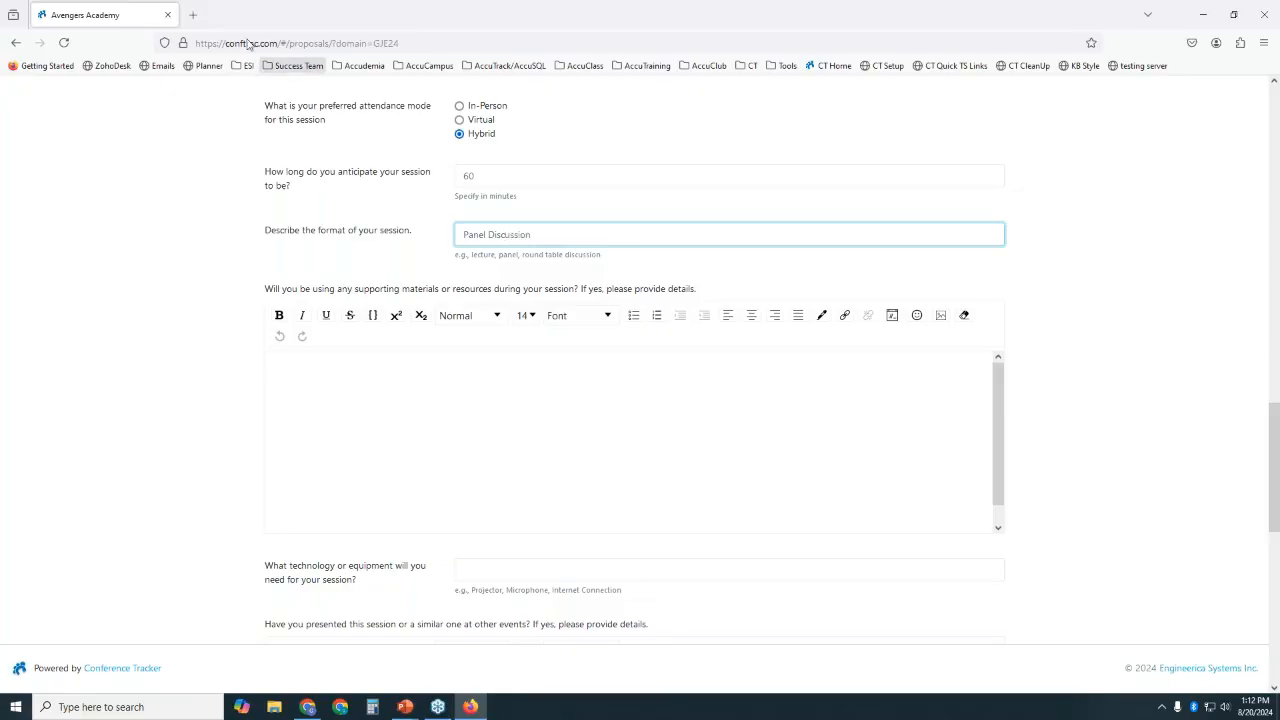
left_click(595, 392)
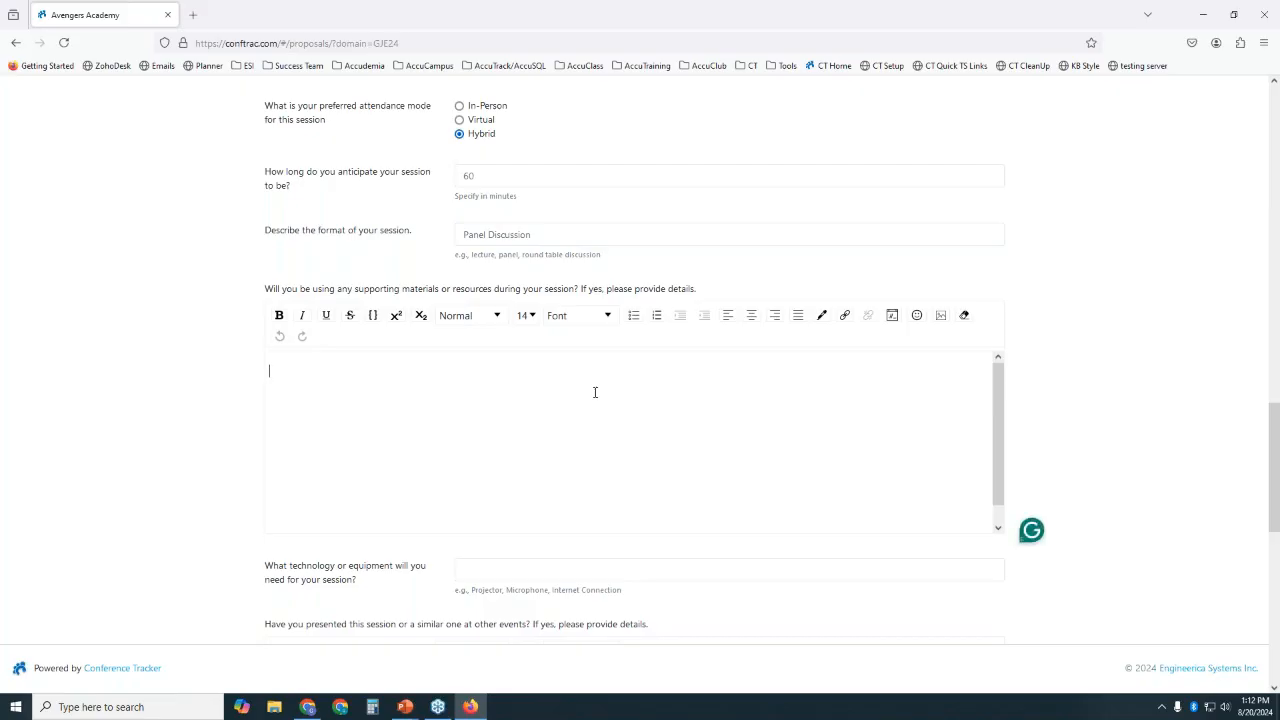
type("Example sentence")
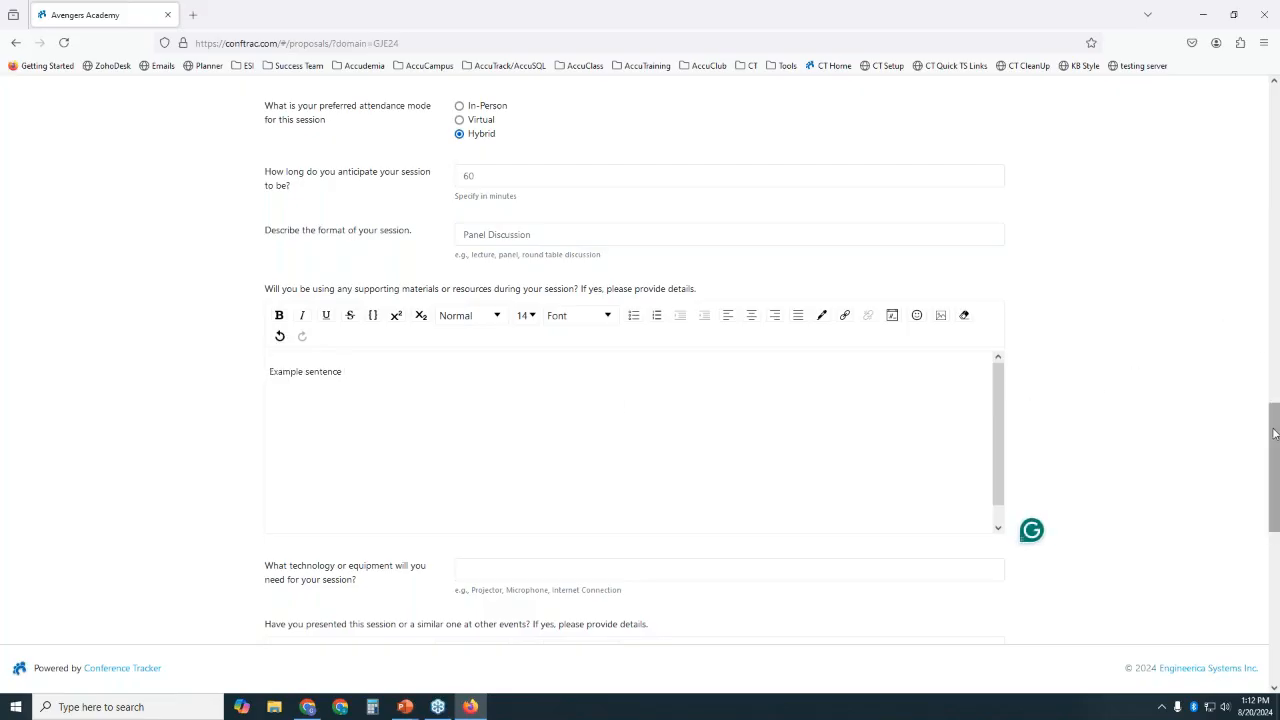
- Leave the technology, past presentations, special considerations and session files fields blank, and submit the session proposal
left_click_drag(1265, 432, 1263, 495)
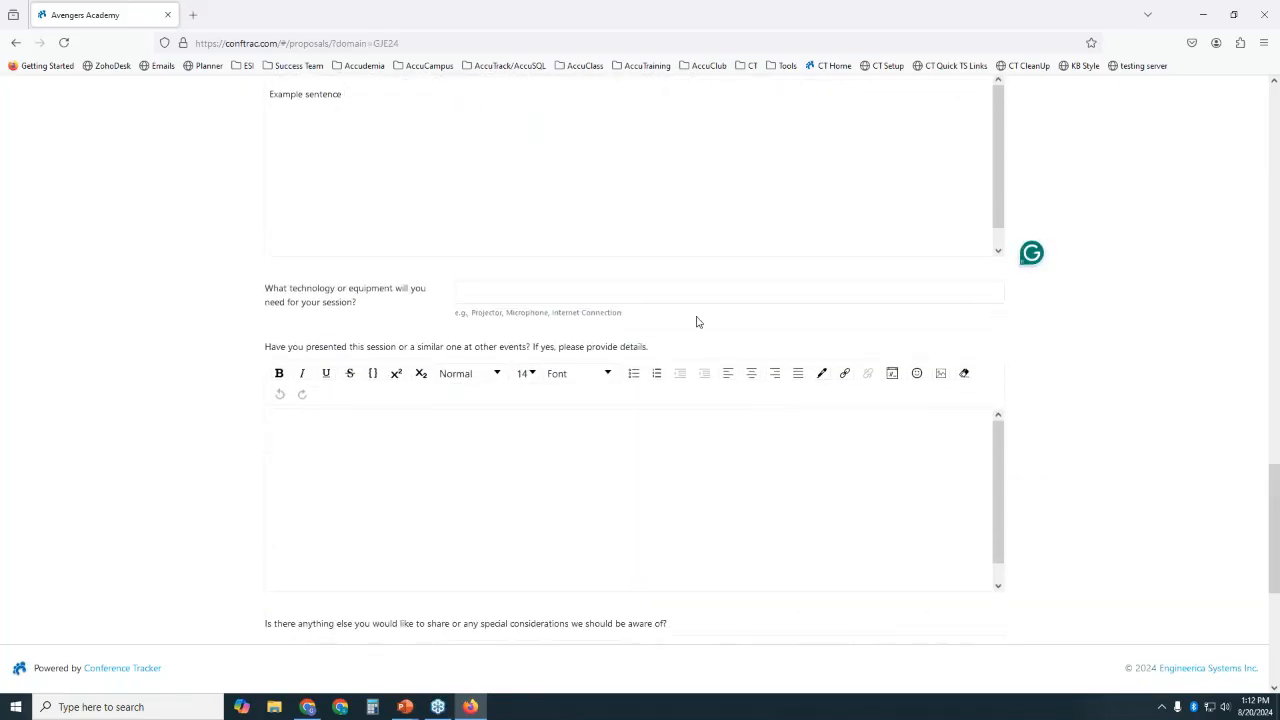
left_click(628, 292)
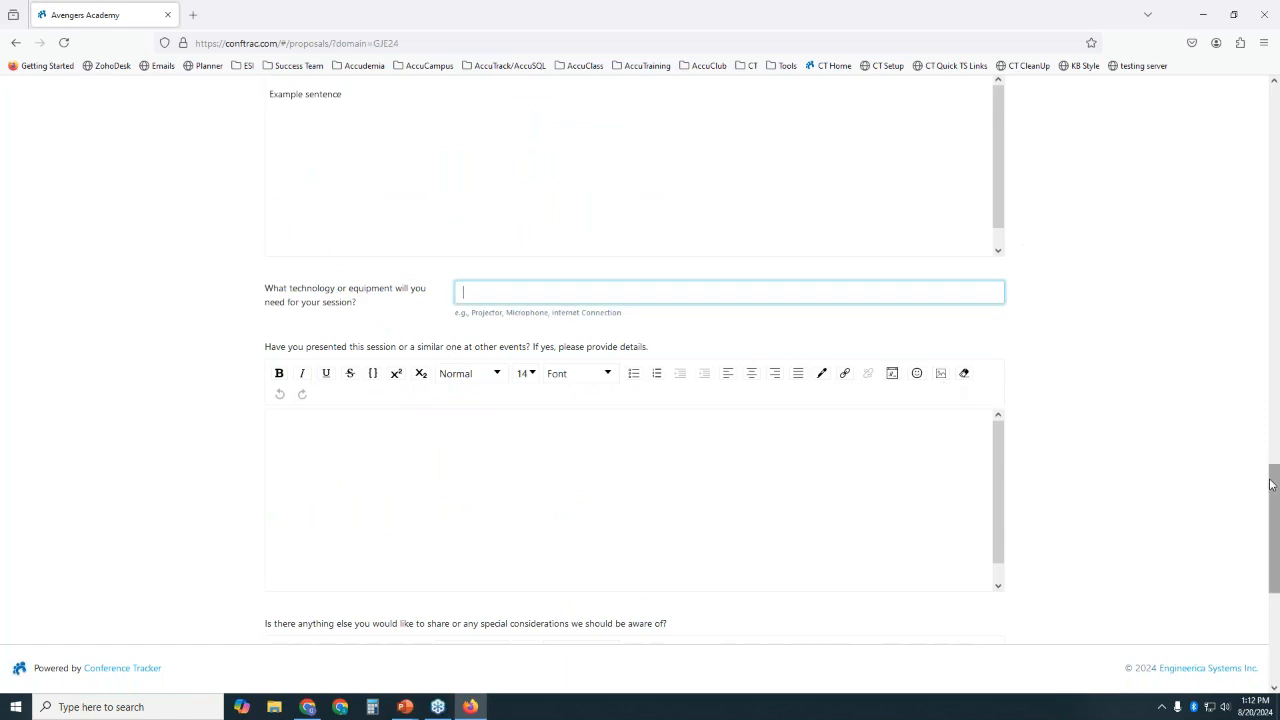
left_click_drag(1277, 510, 1277, 519)
scroll(624, 469, "down", 3)
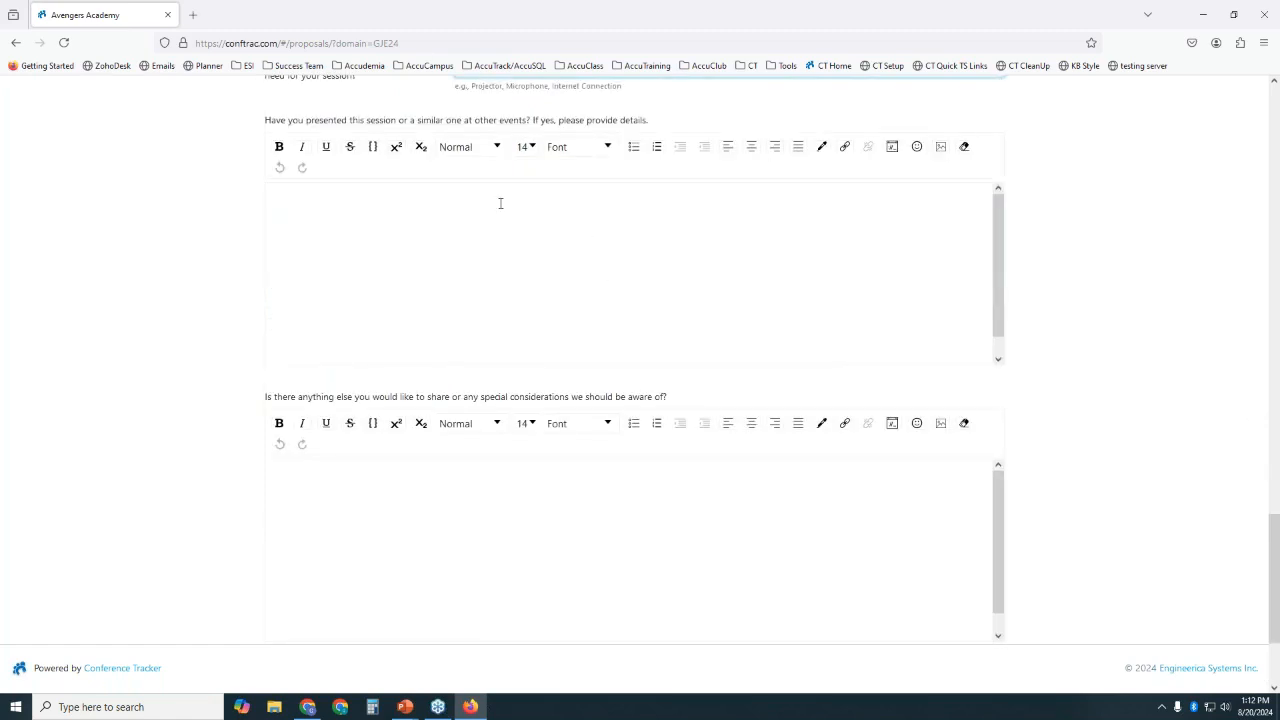
left_click_drag(264, 121, 533, 126)
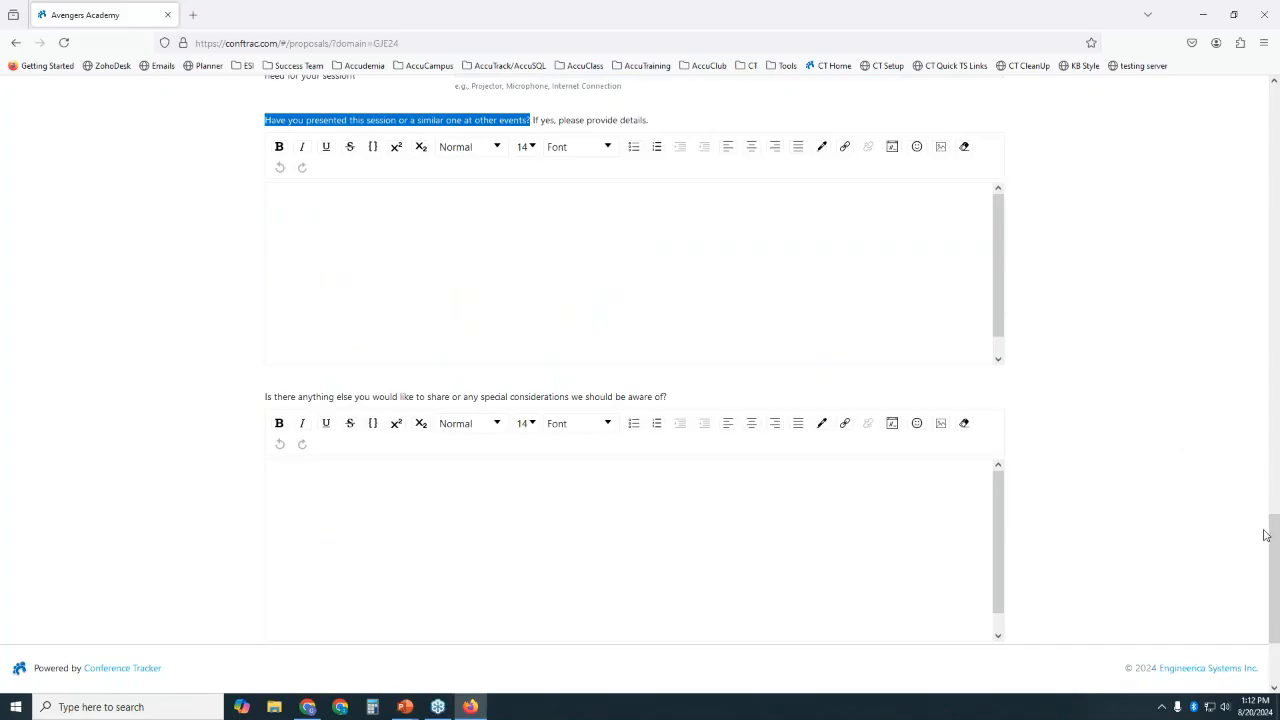
left_click_drag(1275, 536, 1276, 571)
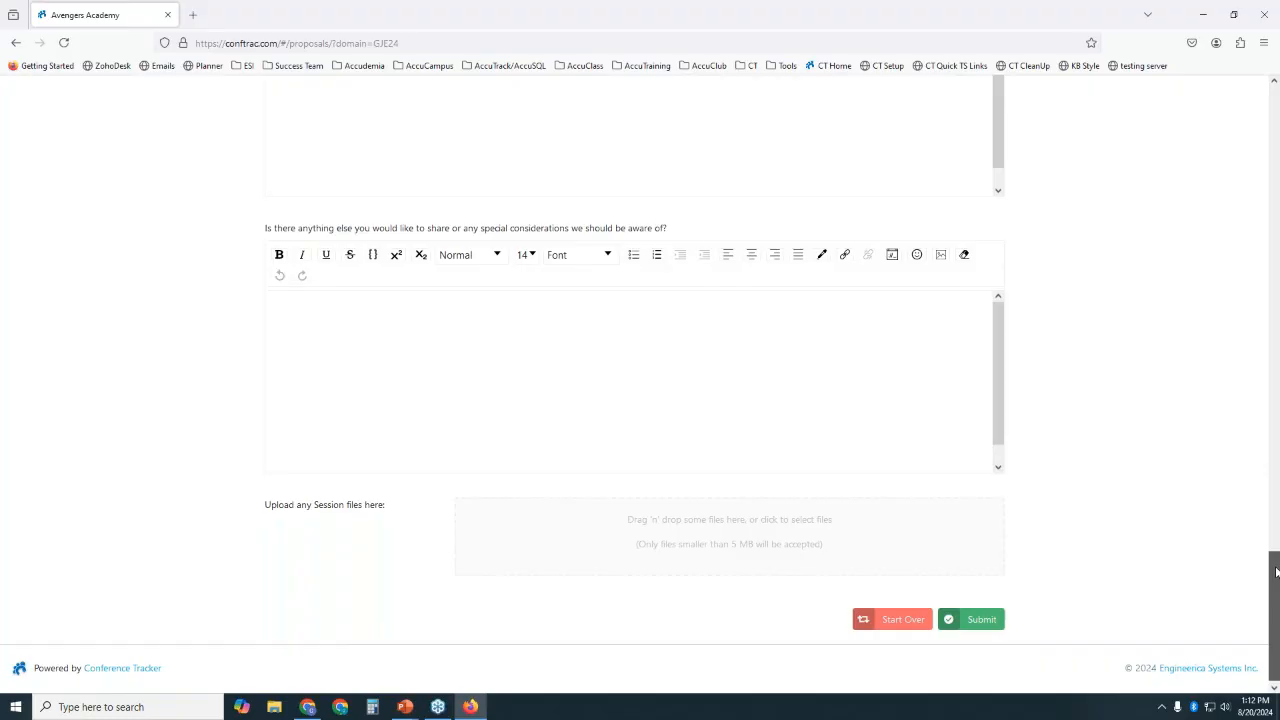
left_click_drag(481, 232, 572, 238)
left_click_drag(1275, 570, 1275, 588)
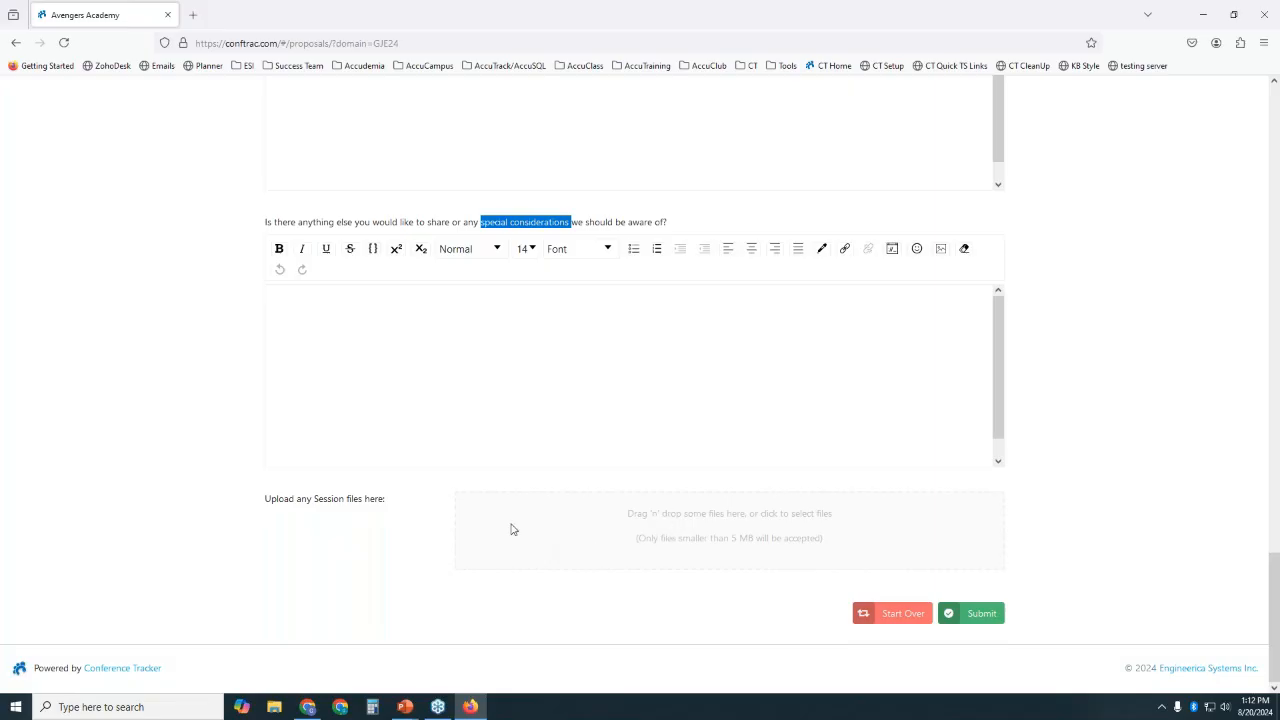
left_click(980, 617)
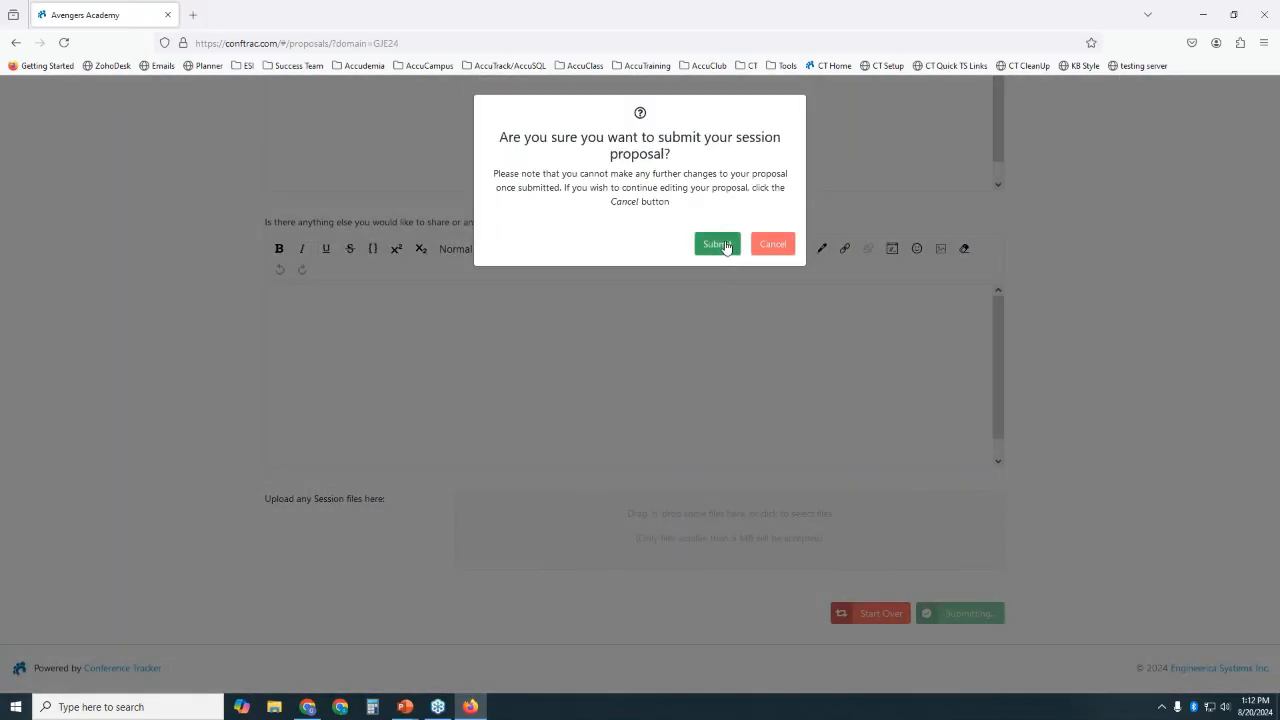
left_click(717, 245)
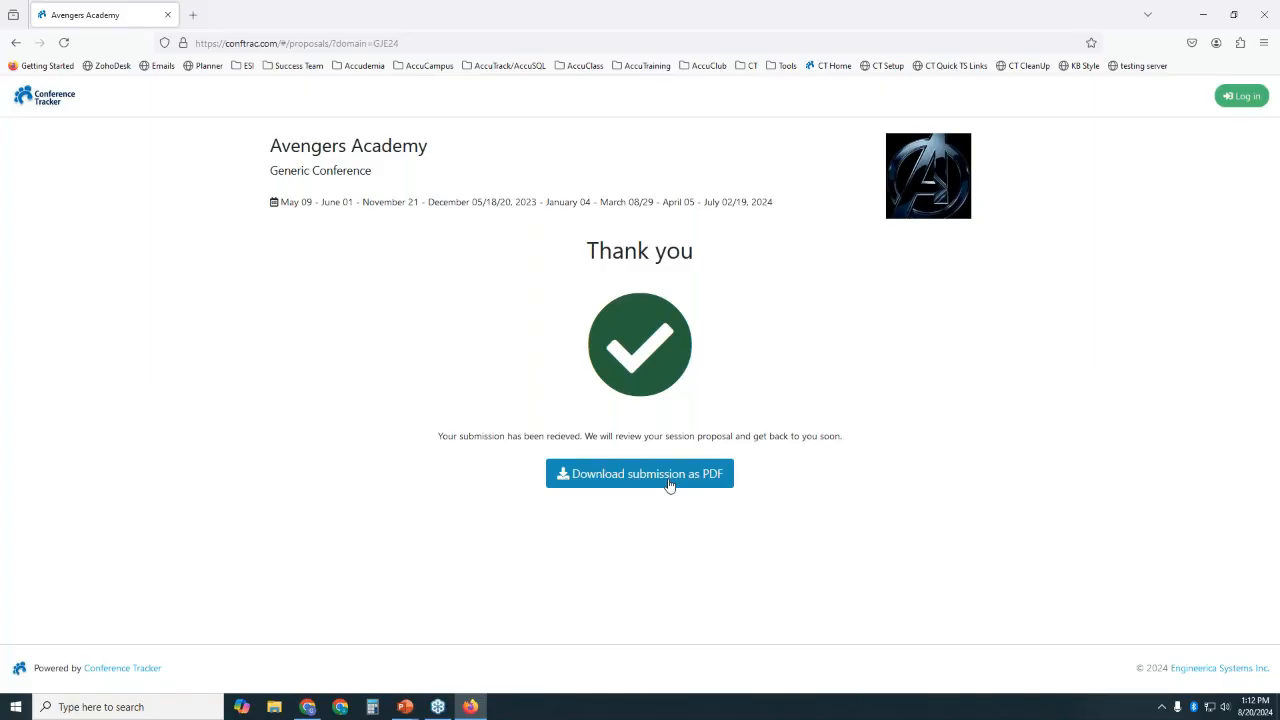
- Switch to Chrome's Session Proposals list and ask for revision of "How to Lead a Tech Industry" with the note "Please be more specific in your Description"
left_click(1203, 15)
left_click(80, 255)
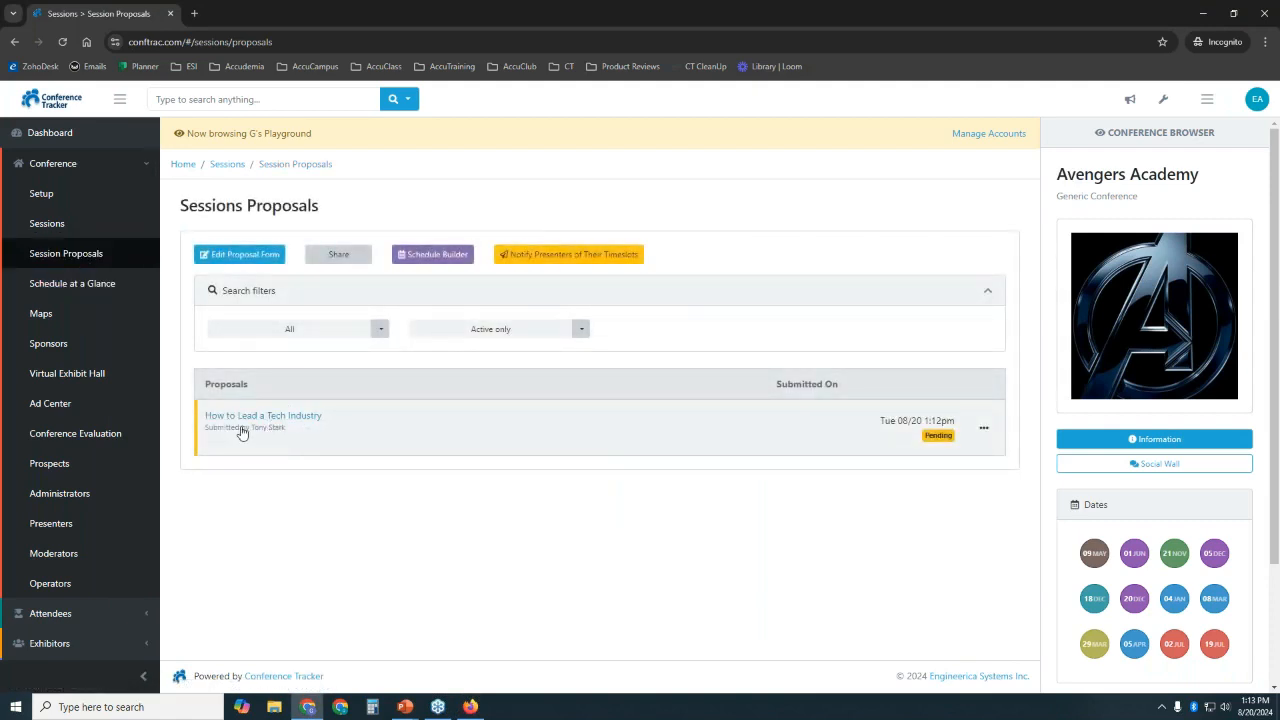
left_click(984, 428)
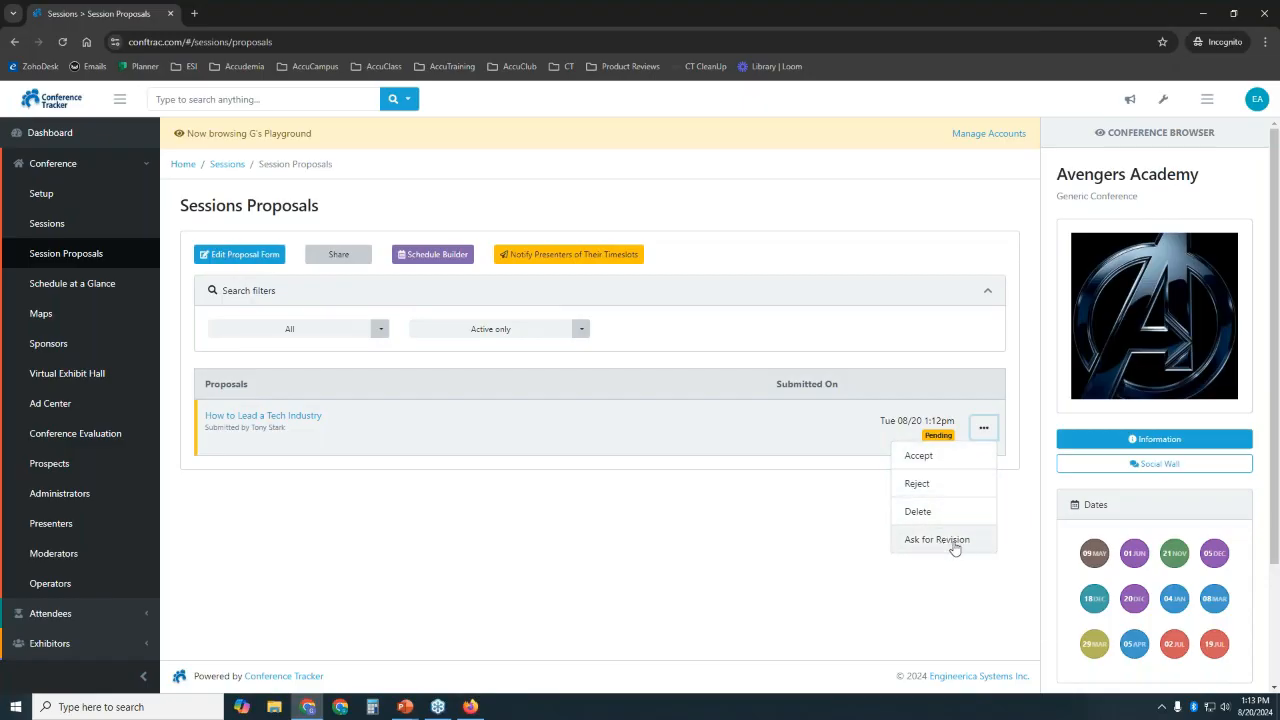
left_click(1260, 534)
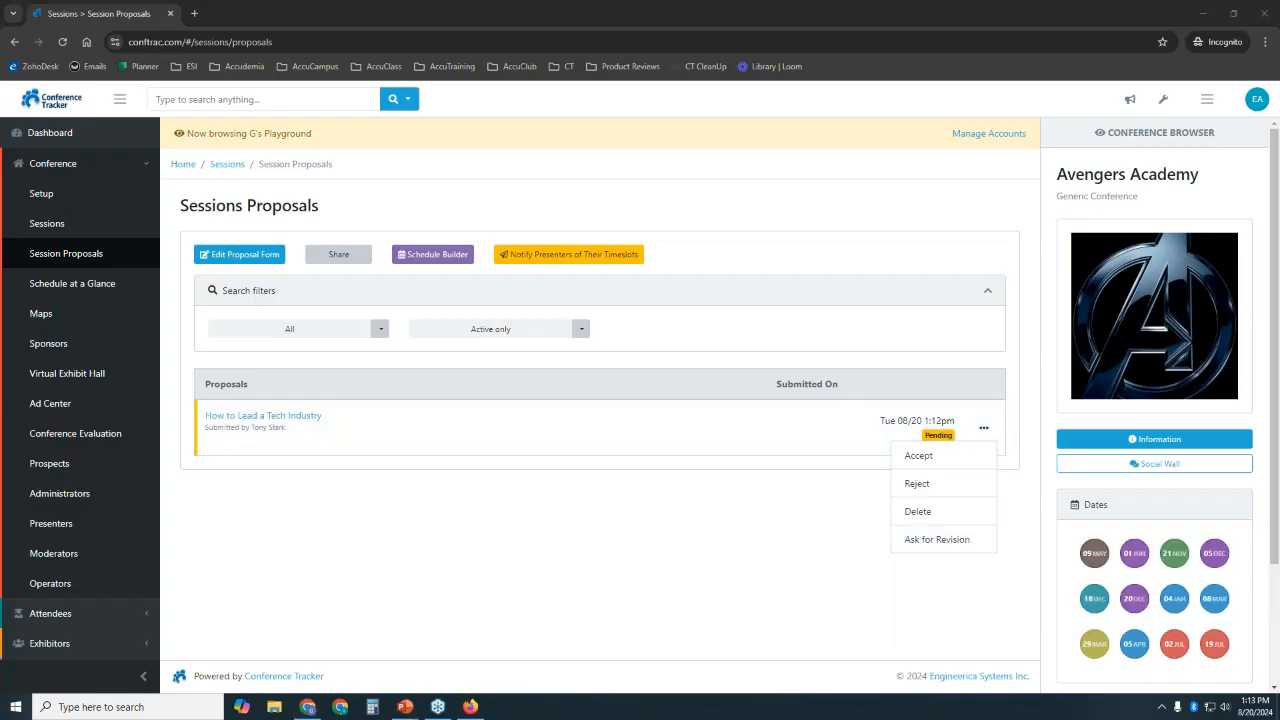
left_click(949, 540)
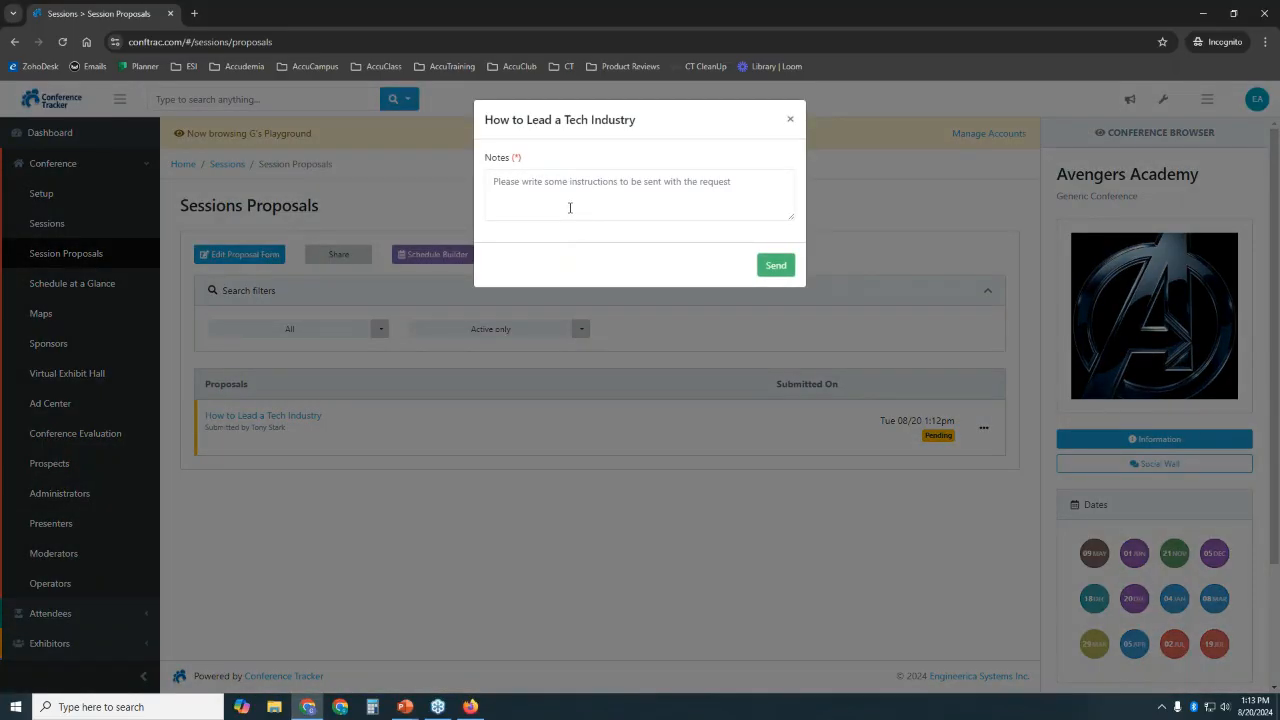
left_click(570, 205)
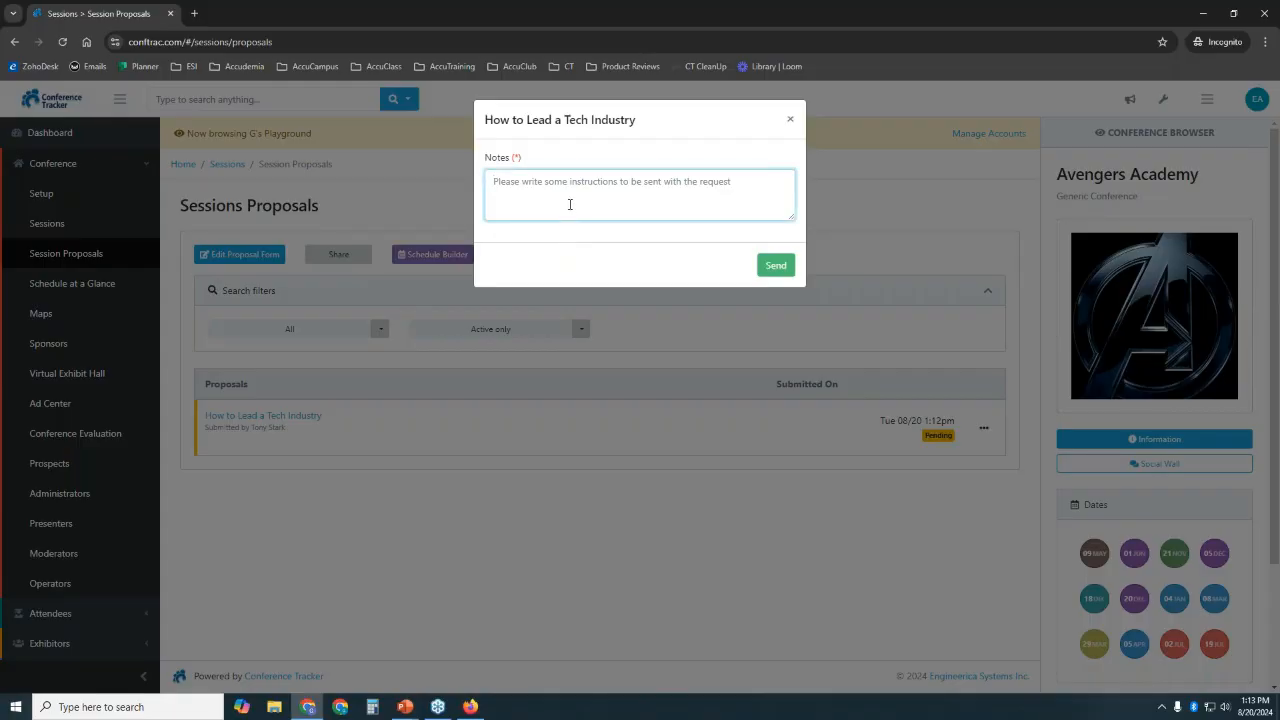
type("Ple")
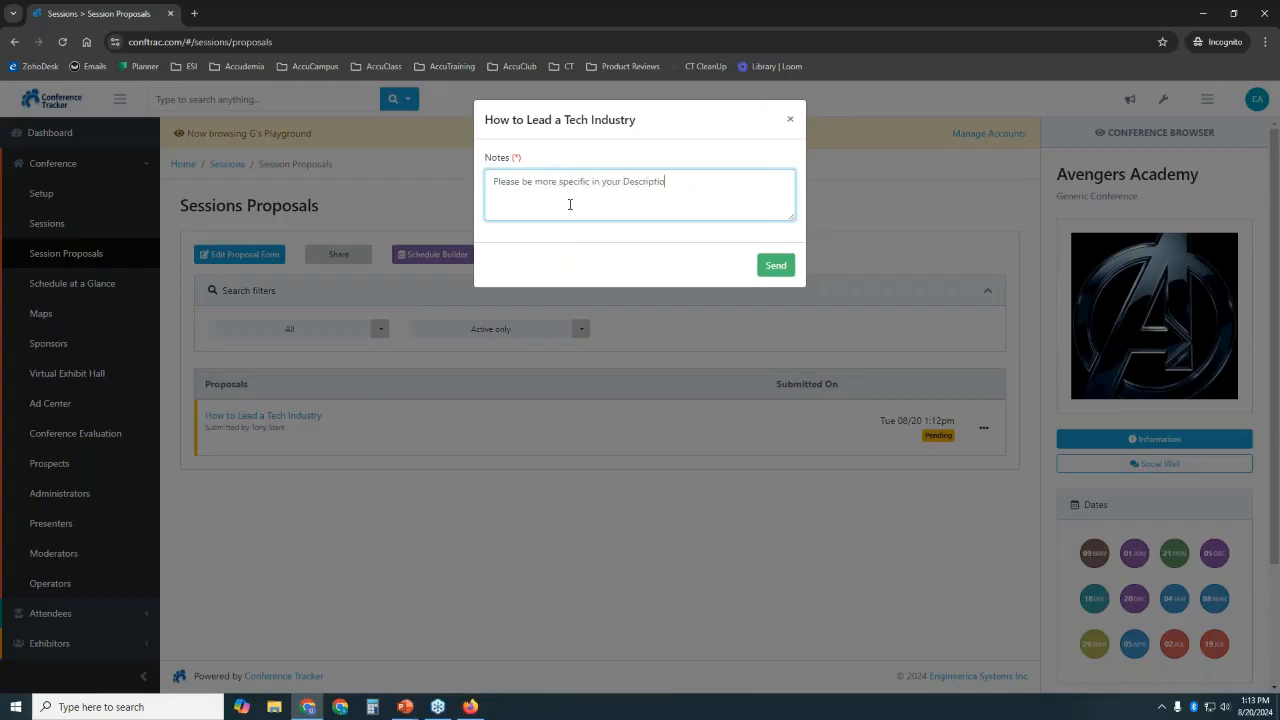
left_click(777, 266)
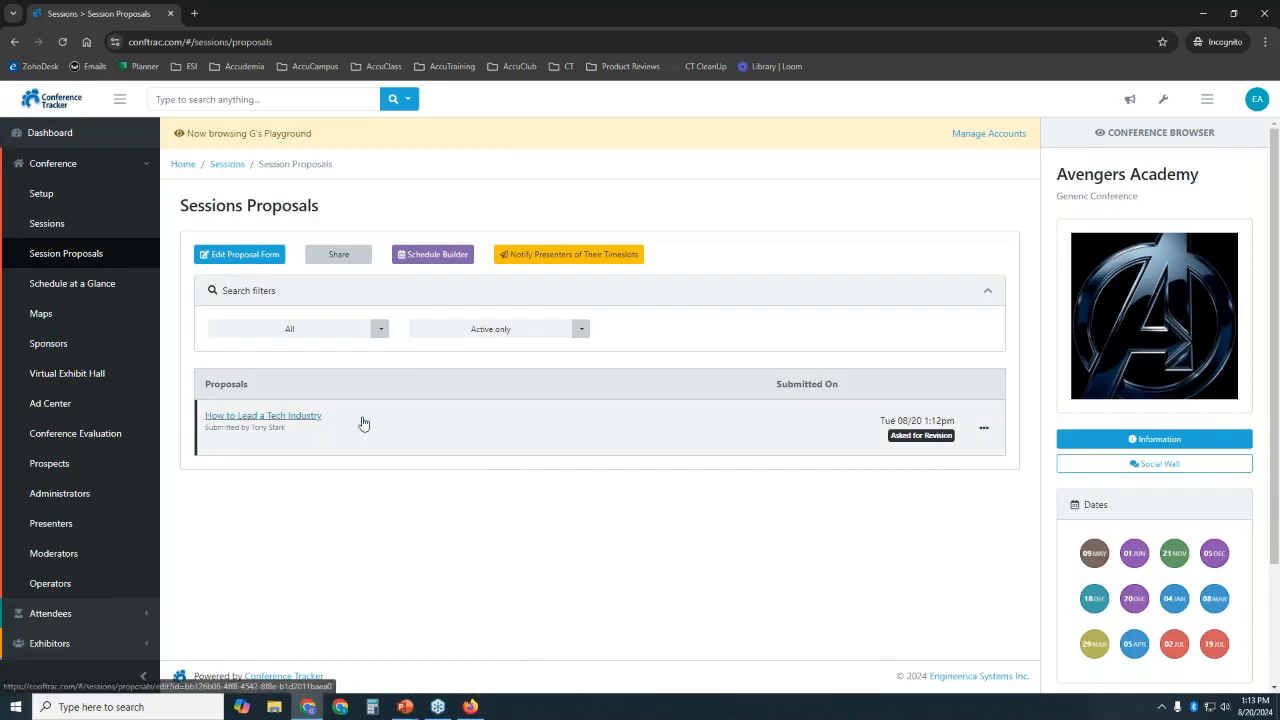
- Accept the "How to Lead a Tech Industry" session proposal
left_click(985, 431)
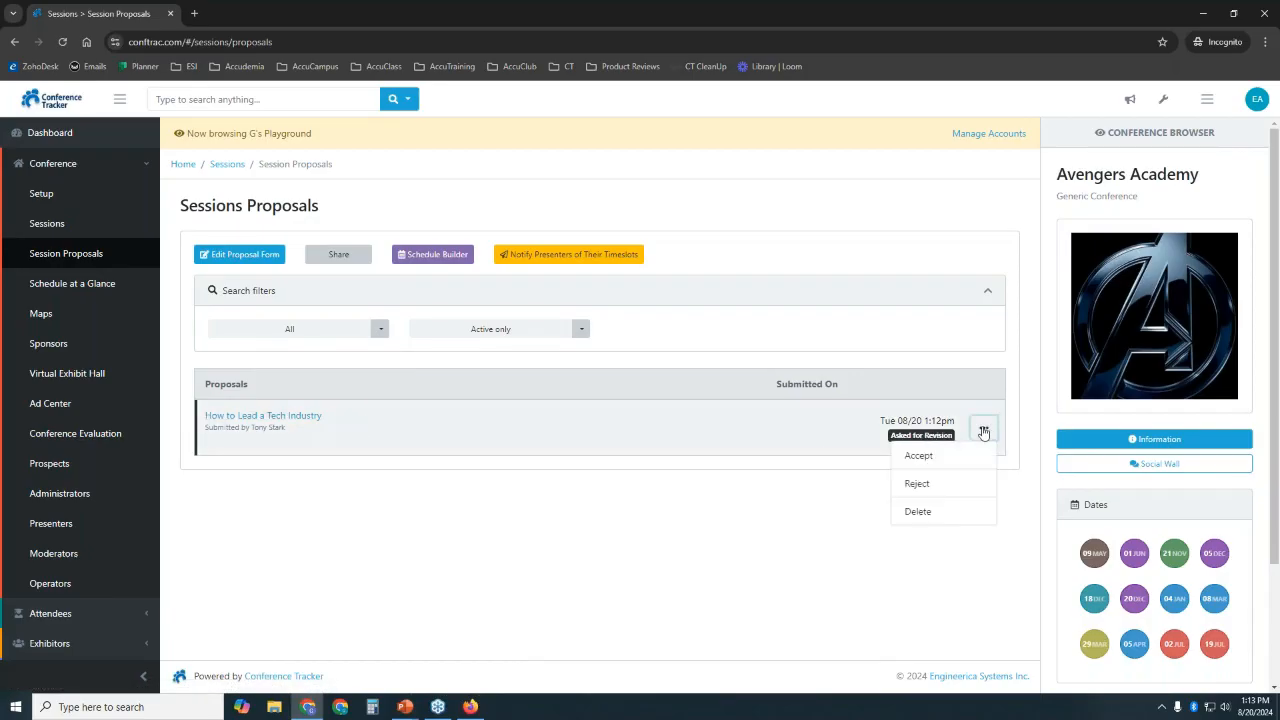
left_click(938, 464)
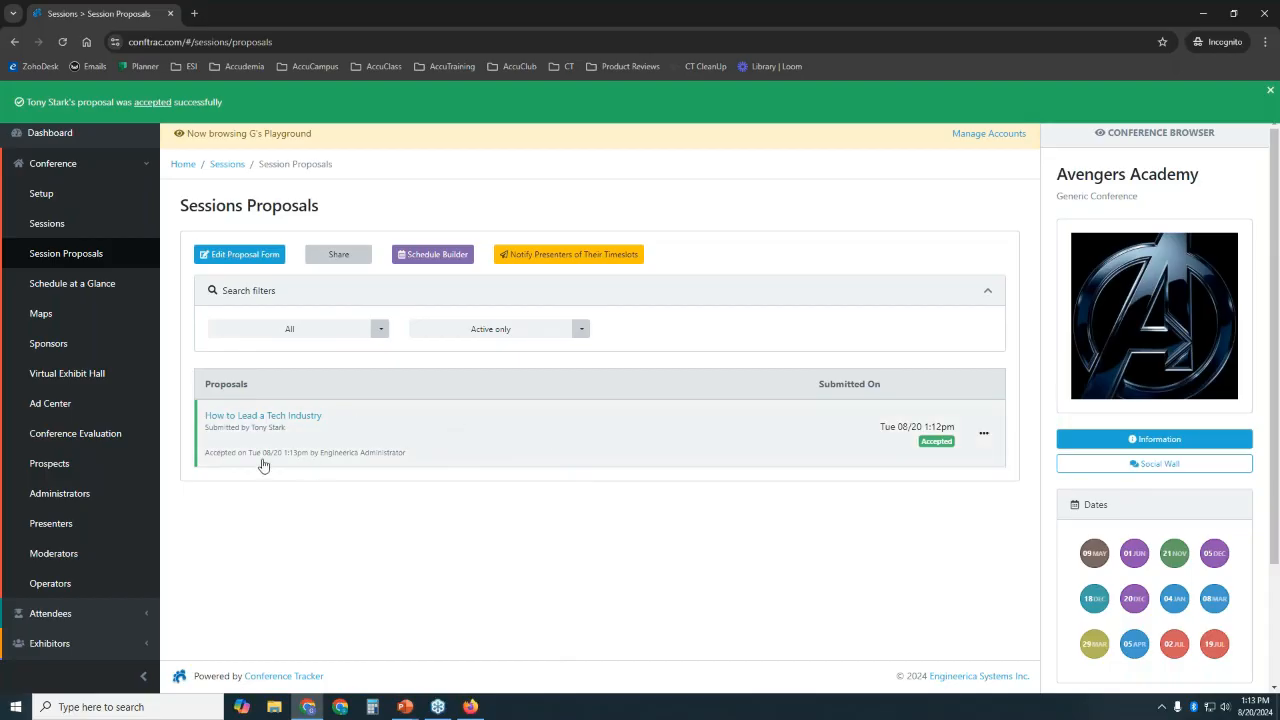
- Open the accepted proposal, review its submitted speaker and session details, and return to the proposals list
left_click_drag(209, 459, 366, 460)
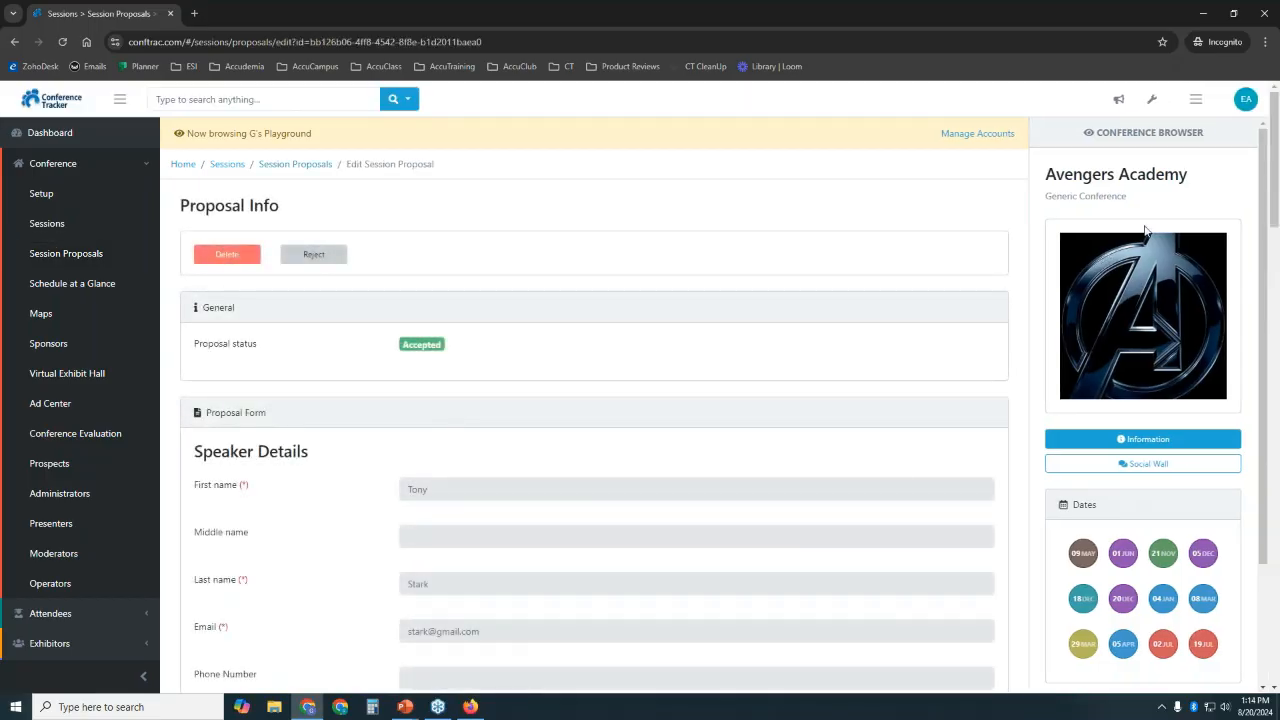
left_click_drag(1275, 168, 1272, 240)
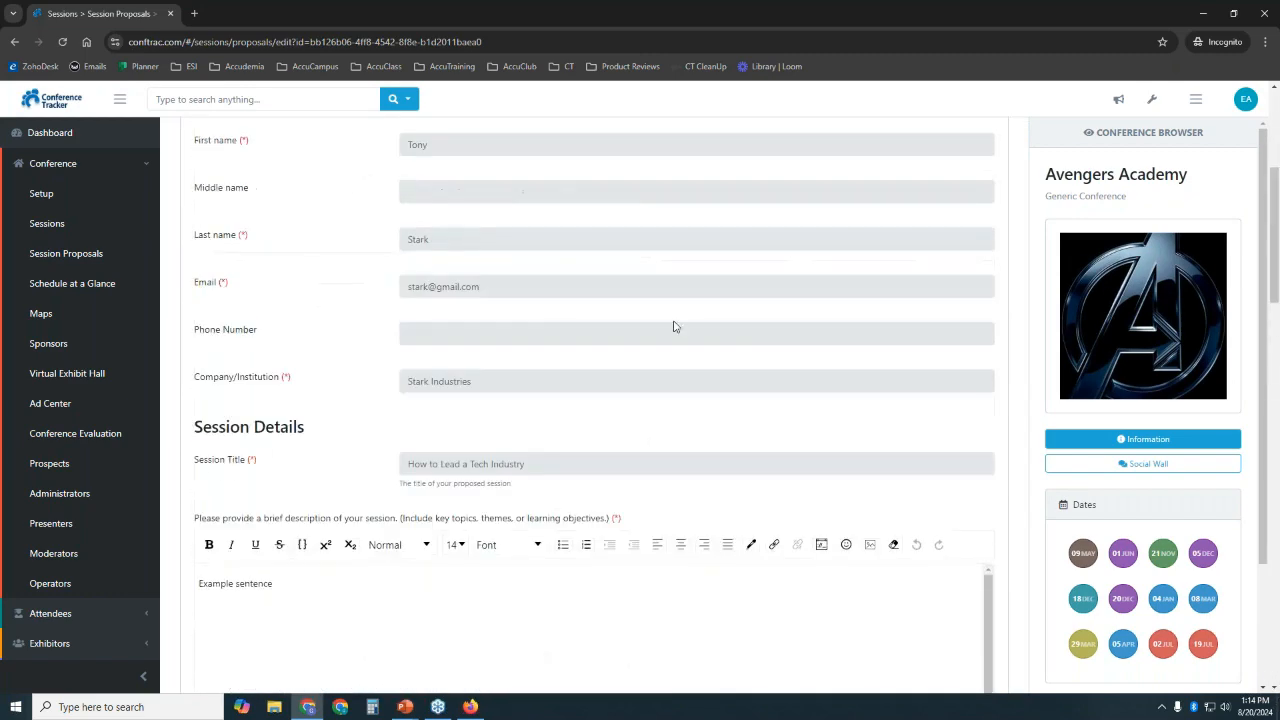
key("alt+Left")
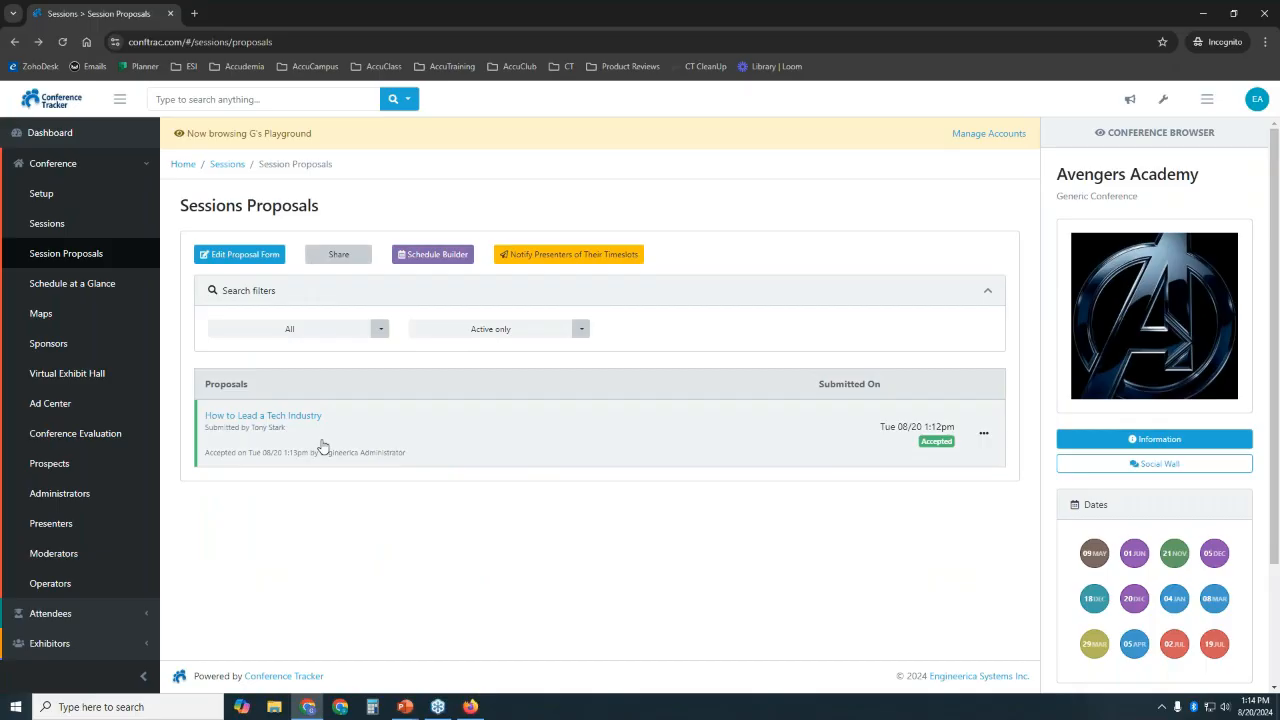
- Open the Schedule Builder for accepted session proposals and show the schedule in List View
left_click(432, 256)
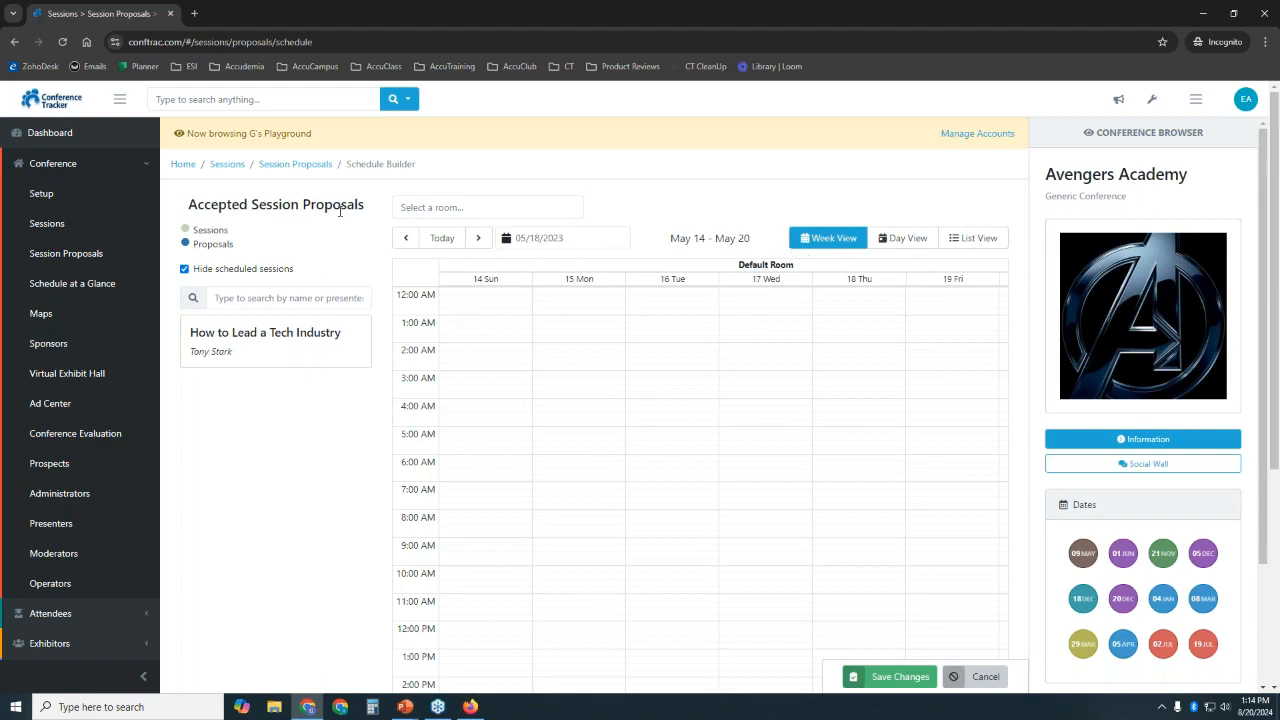
left_click_drag(241, 247, 191, 226)
left_click(317, 257)
left_click(971, 240)
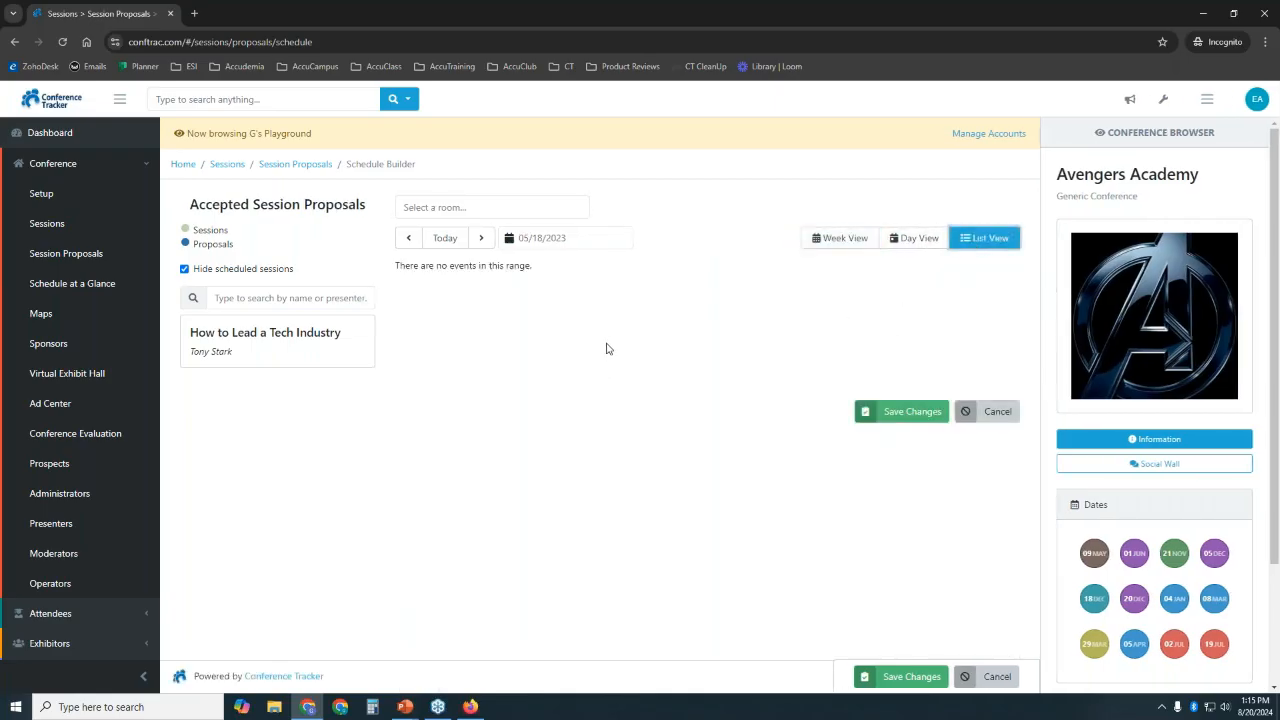
- Limit the schedule to the Default Room and show it in Day View after viewing the week layout
left_click(911, 240)
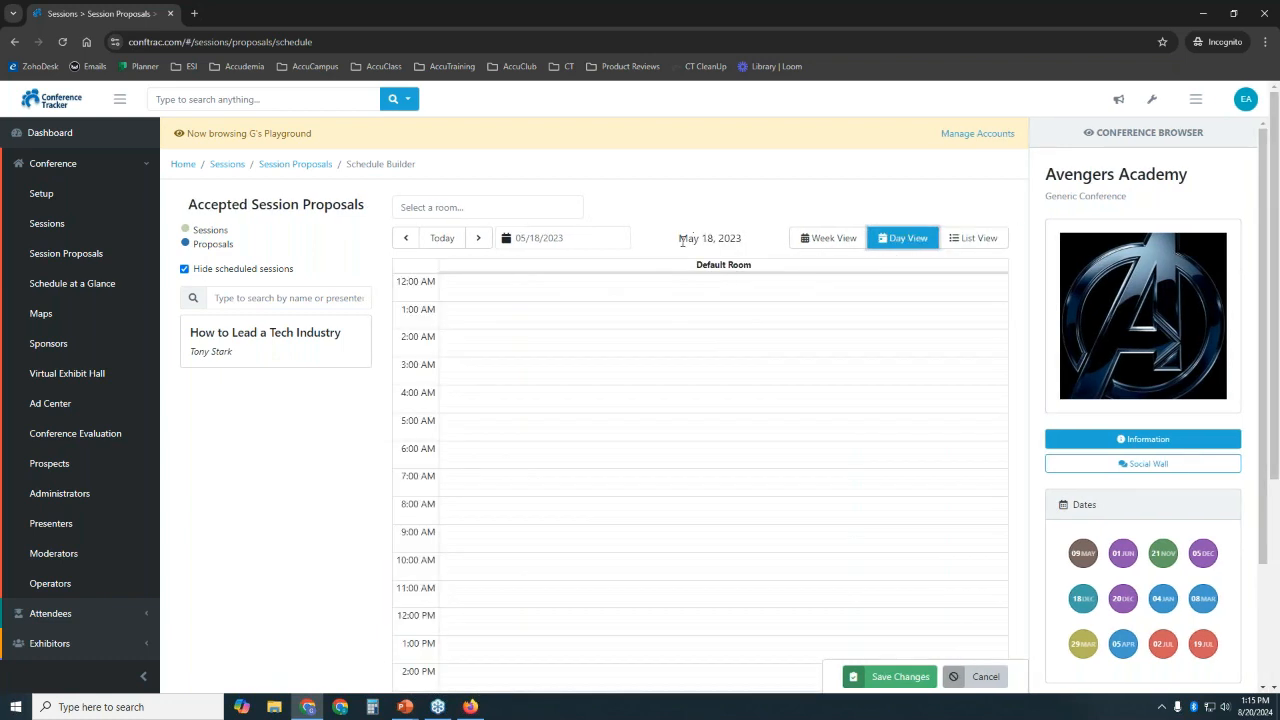
left_click_drag(679, 238, 733, 238)
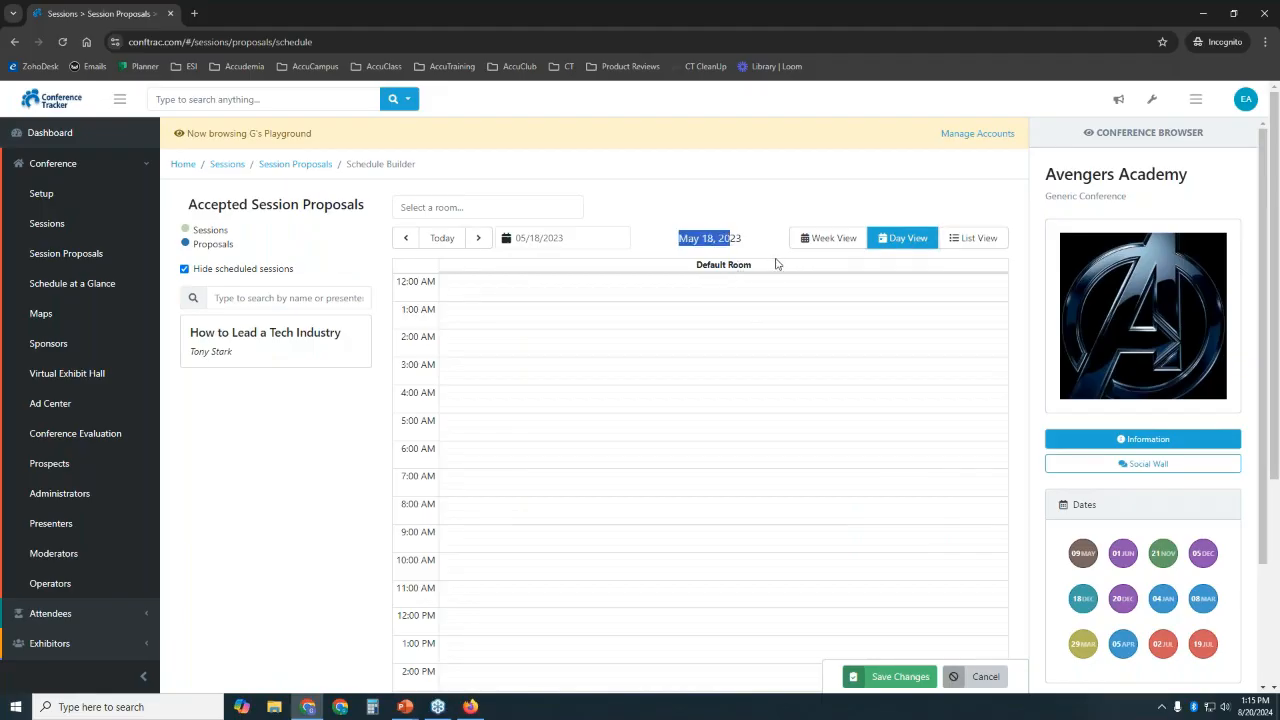
left_click(832, 240)
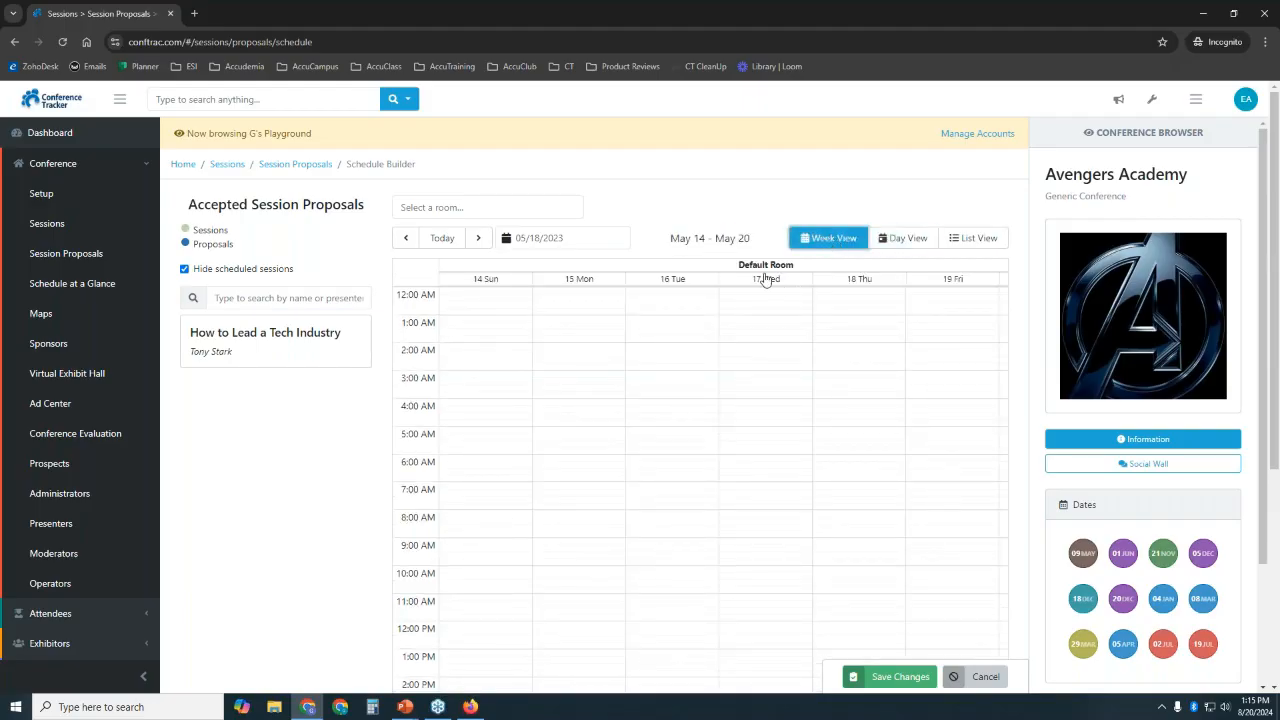
left_click(477, 206)
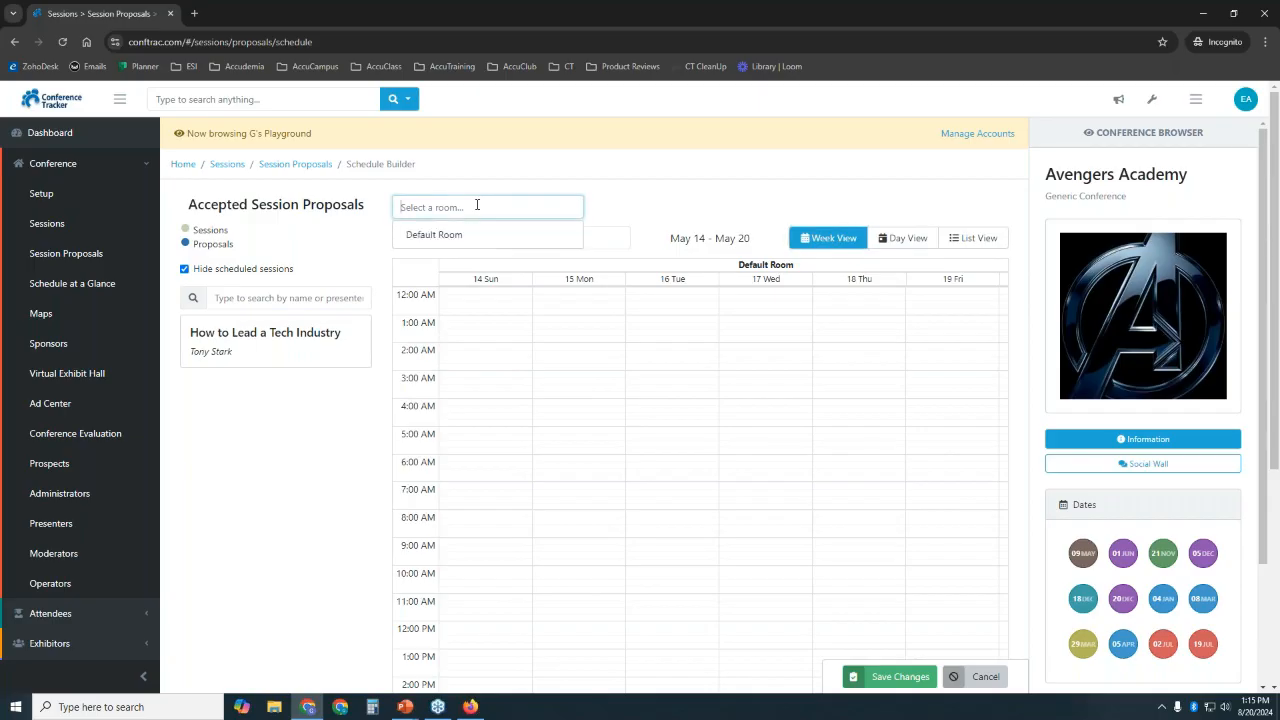
left_click(527, 236)
left_click_drag(799, 268, 730, 270)
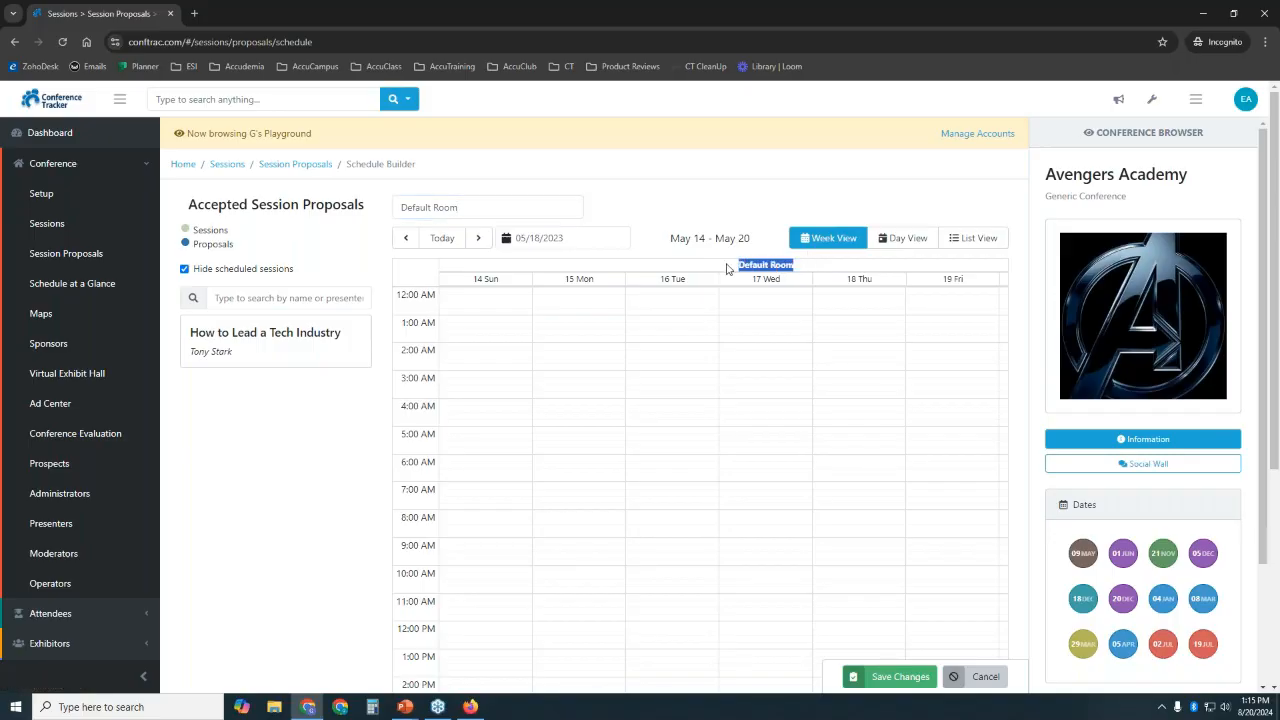
left_click(905, 238)
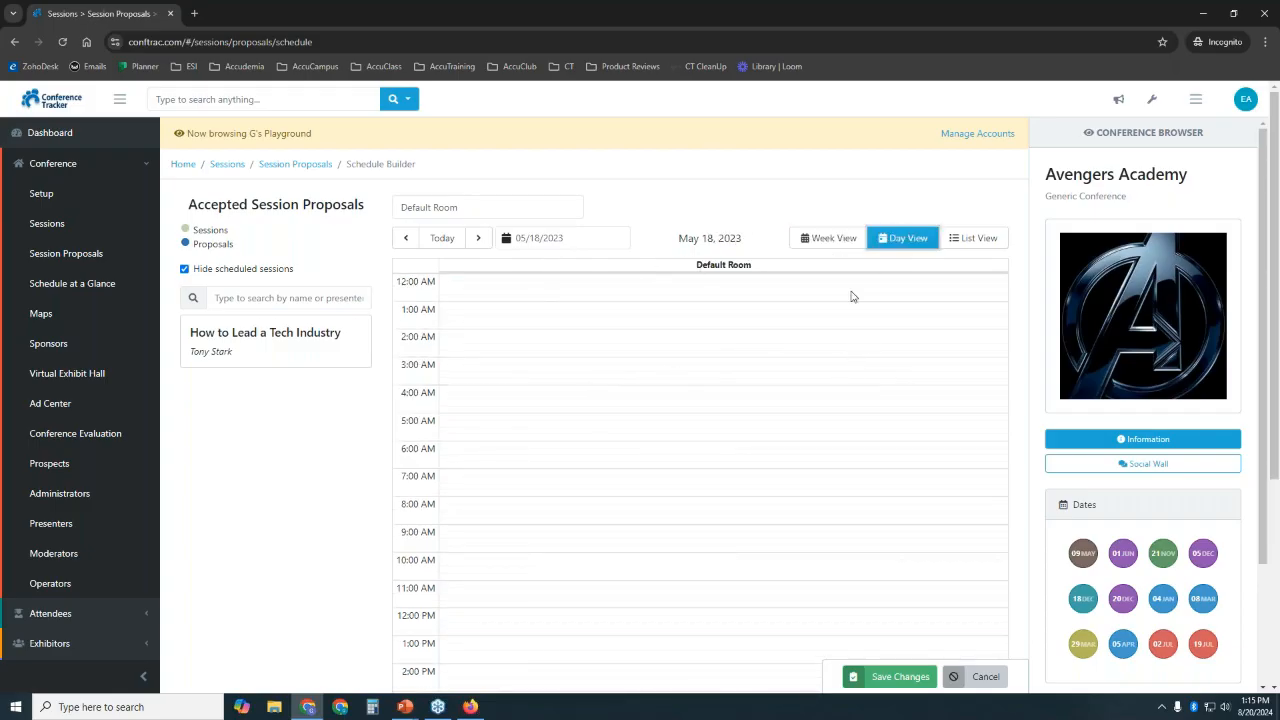
left_click(571, 238)
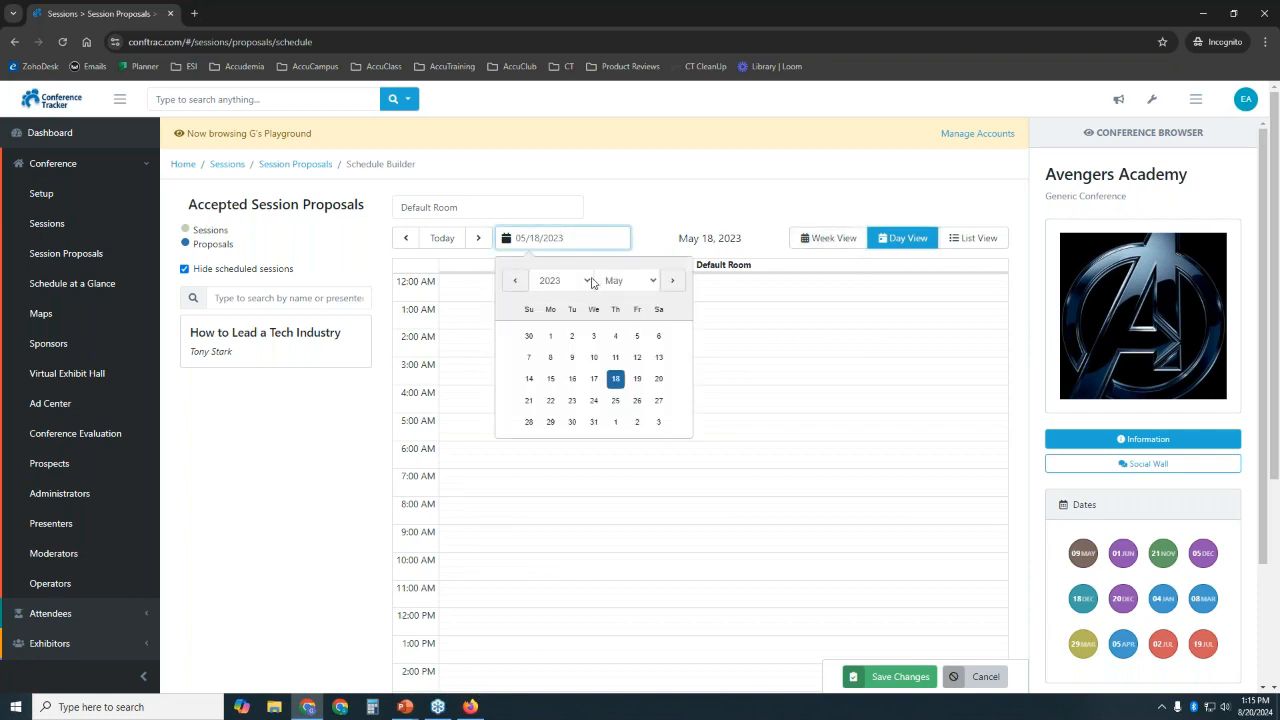
left_click(650, 281)
left_click(620, 381)
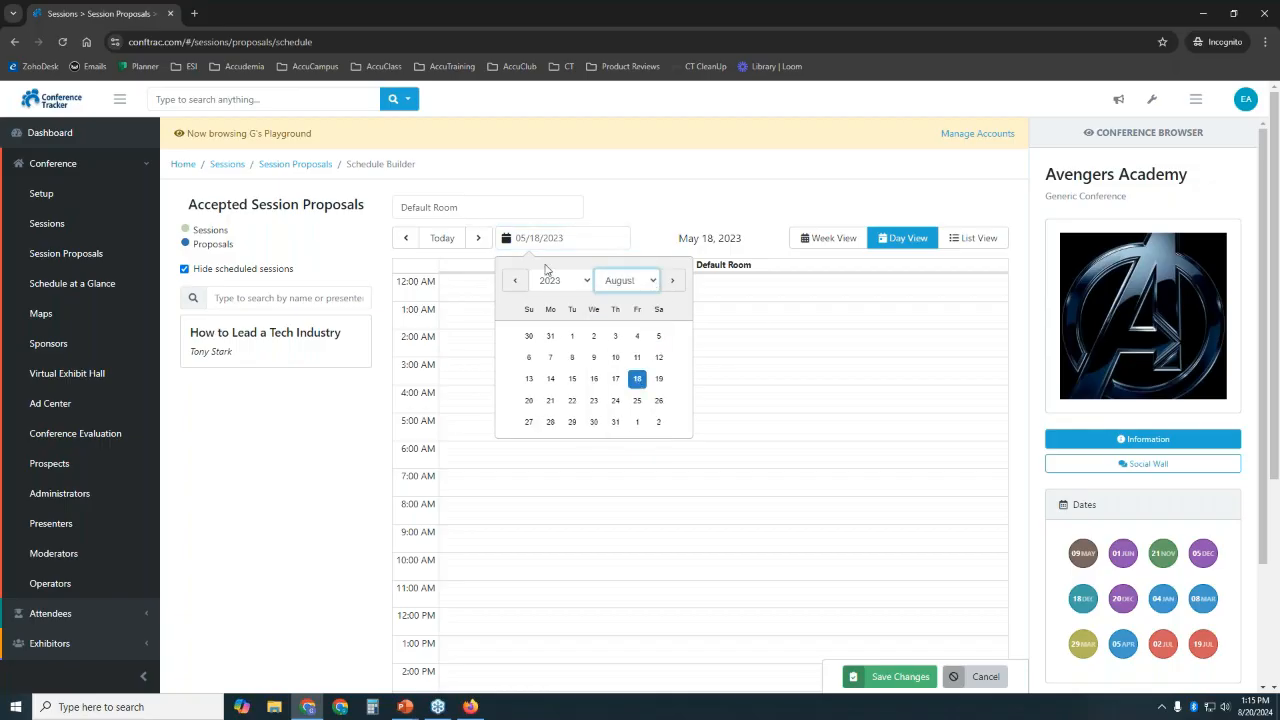
left_click(572, 283)
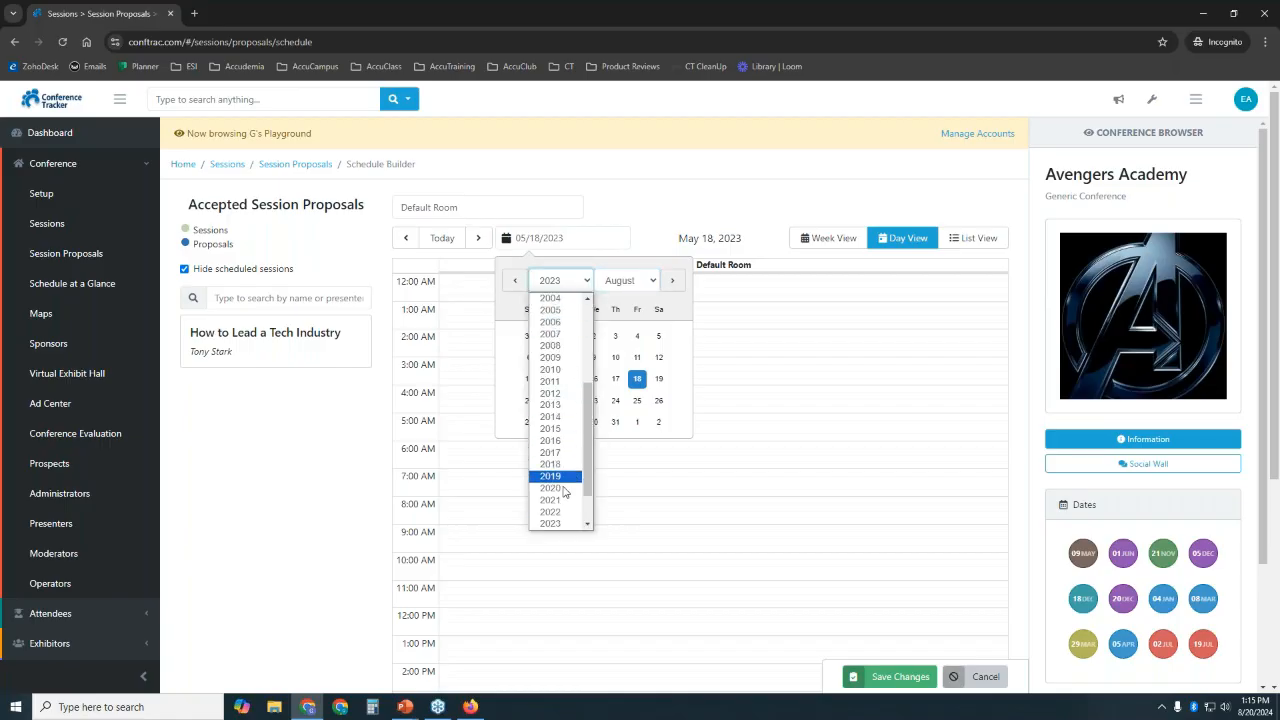
scroll(588, 487, "down", 1)
left_click(565, 518)
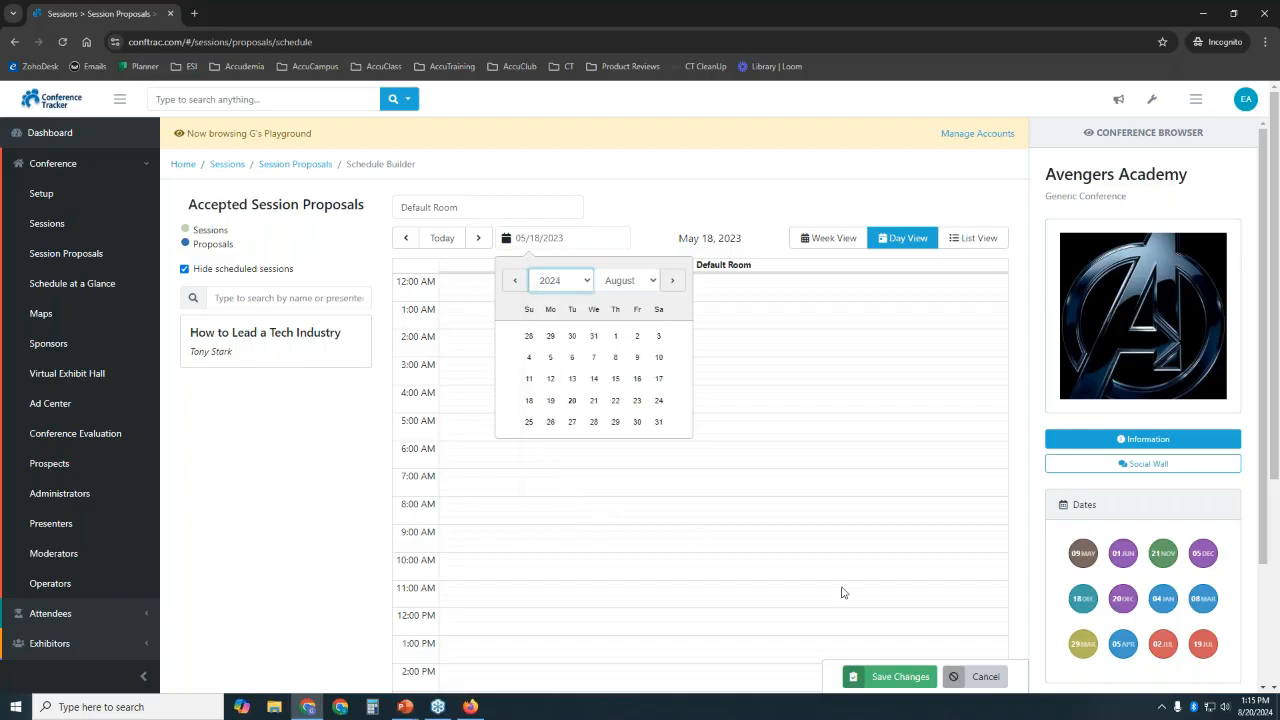
left_click(882, 686)
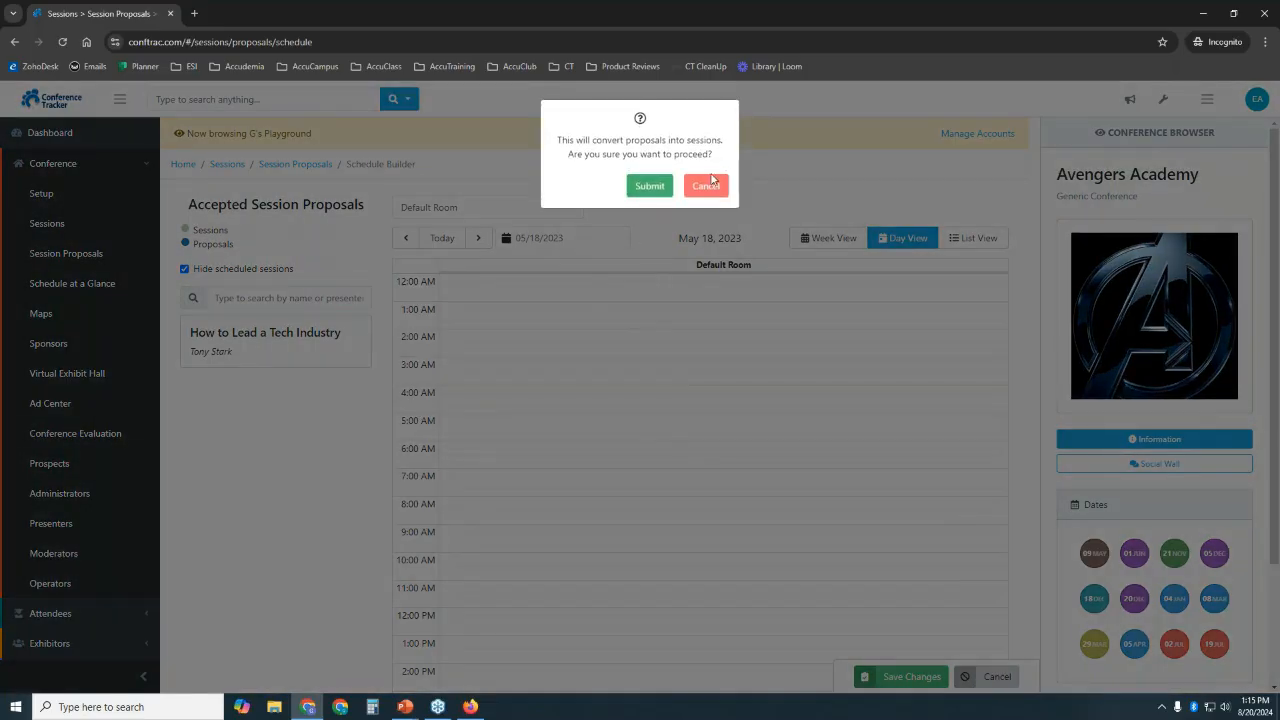
left_click(706, 183)
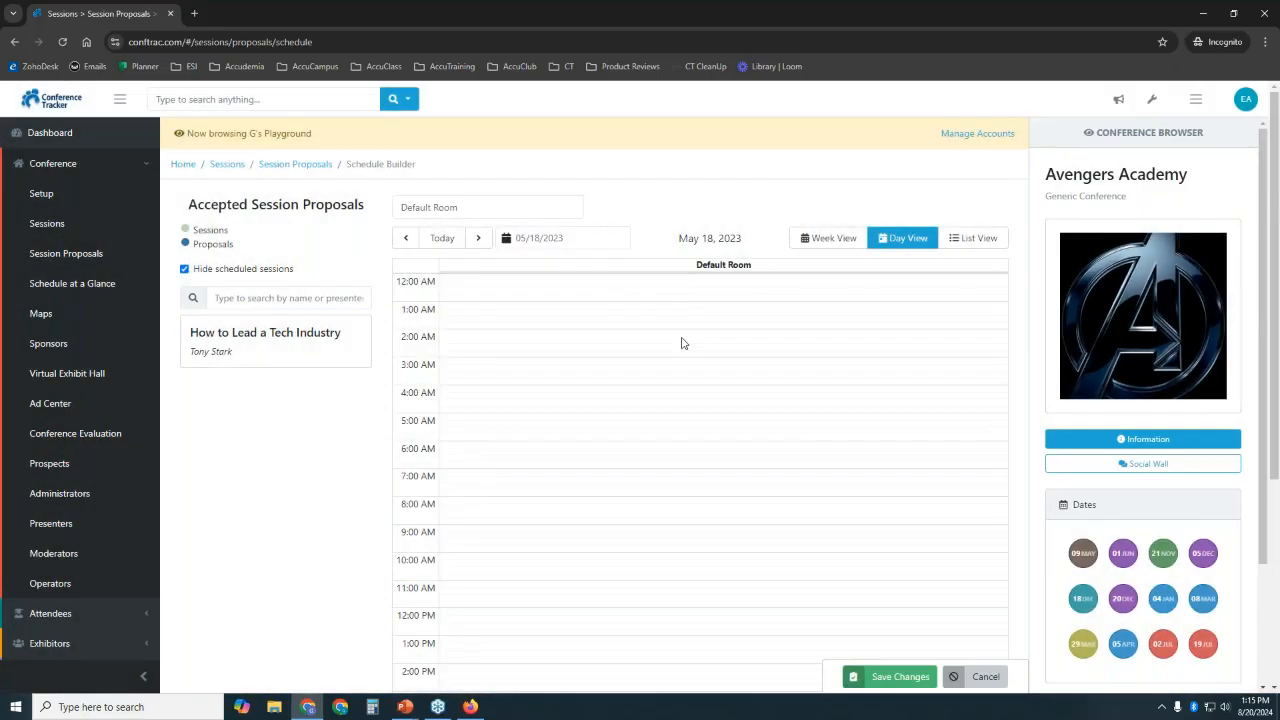
left_click(590, 240)
left_click(589, 284)
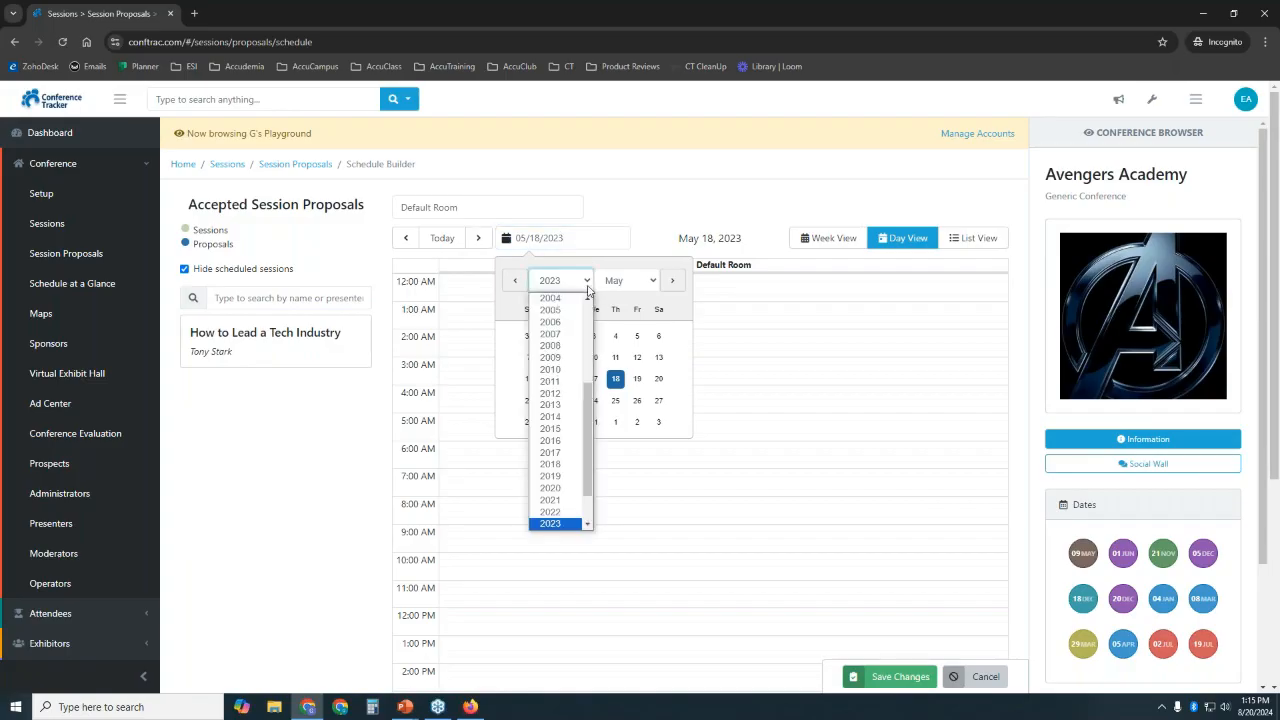
left_click(598, 480)
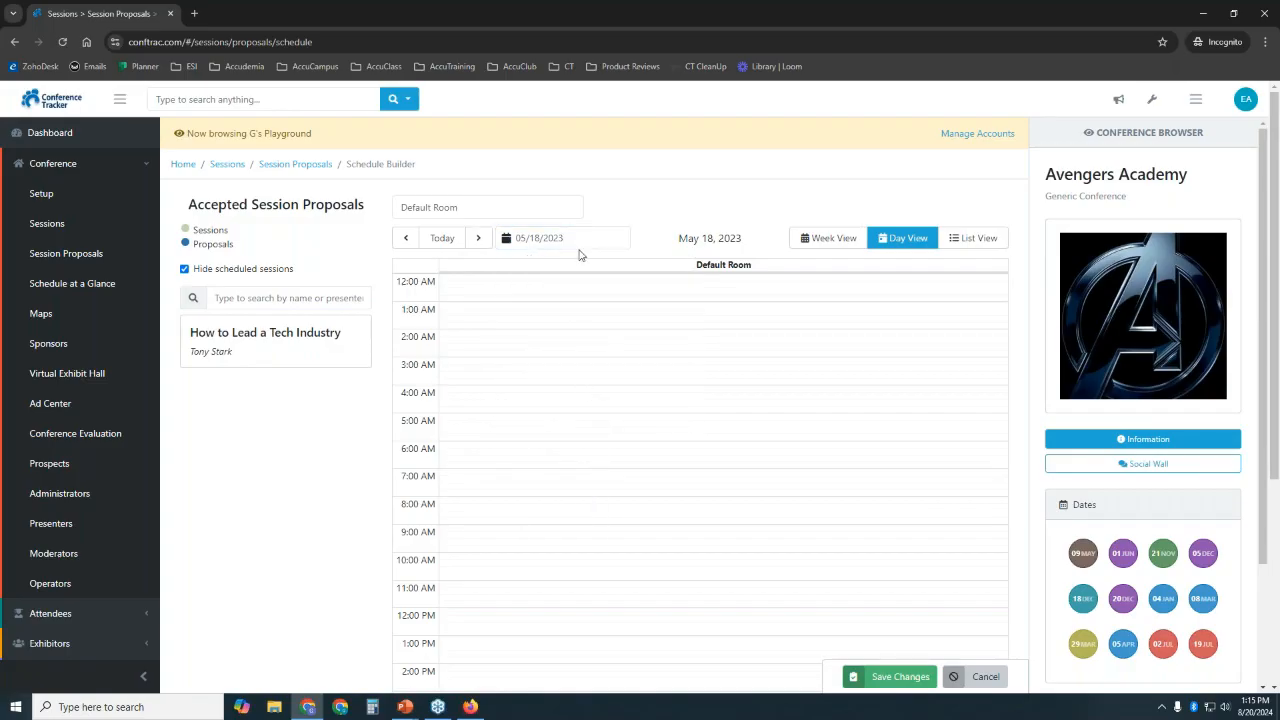
- Move the schedule to the date 06/01/2023
left_click(580, 238)
left_click(613, 430)
left_click(580, 243)
left_click(588, 283)
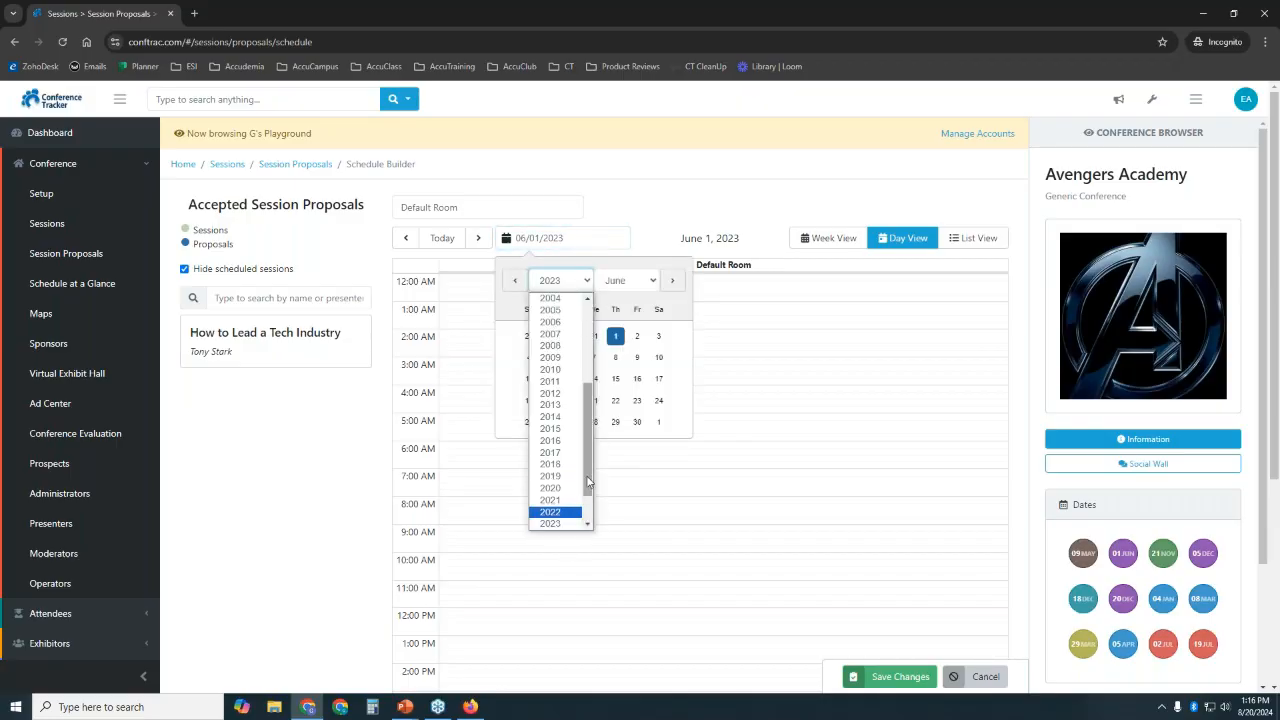
scroll(588, 492, "down", 1)
left_click(565, 512)
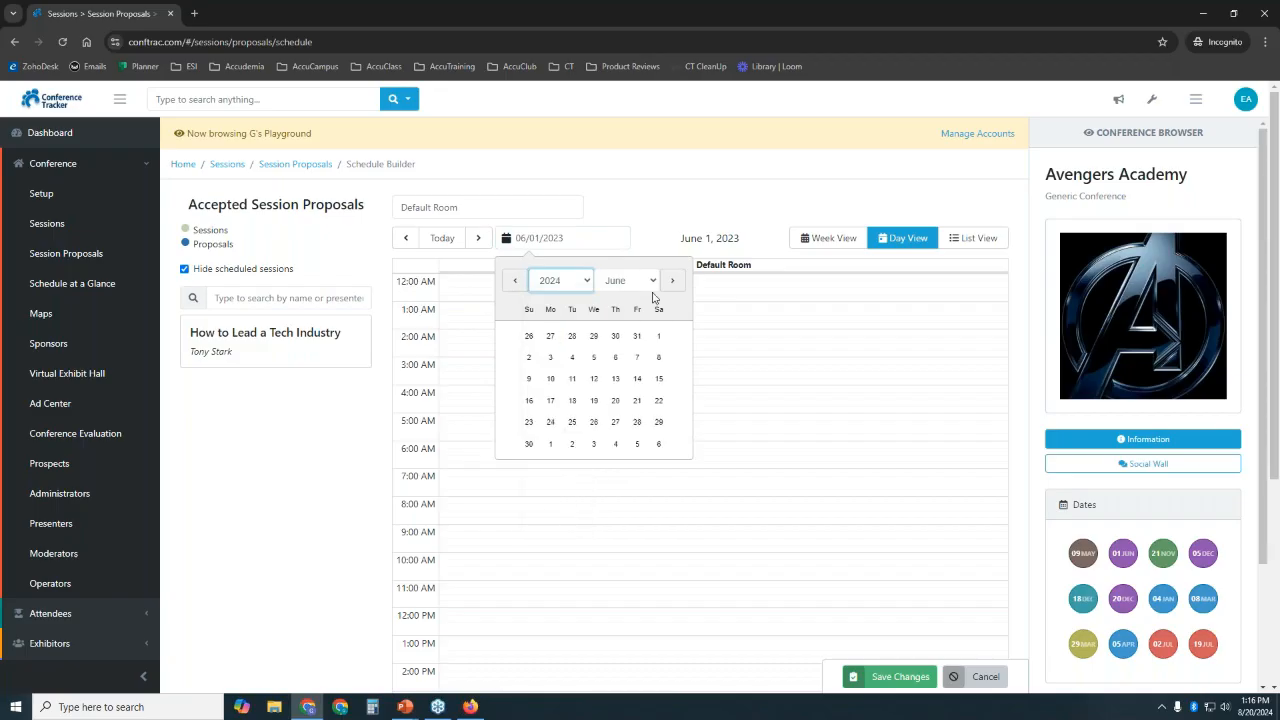
left_click(652, 232)
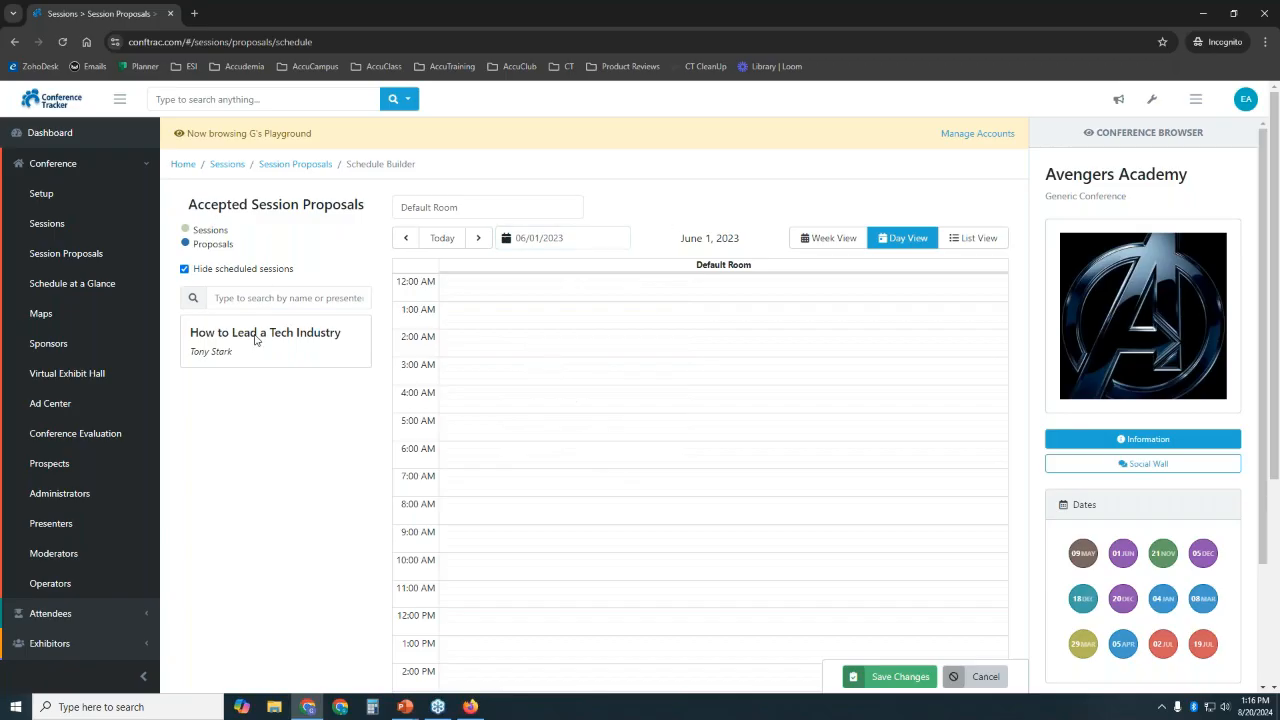
- Show the schedule in Week View
left_click(830, 240)
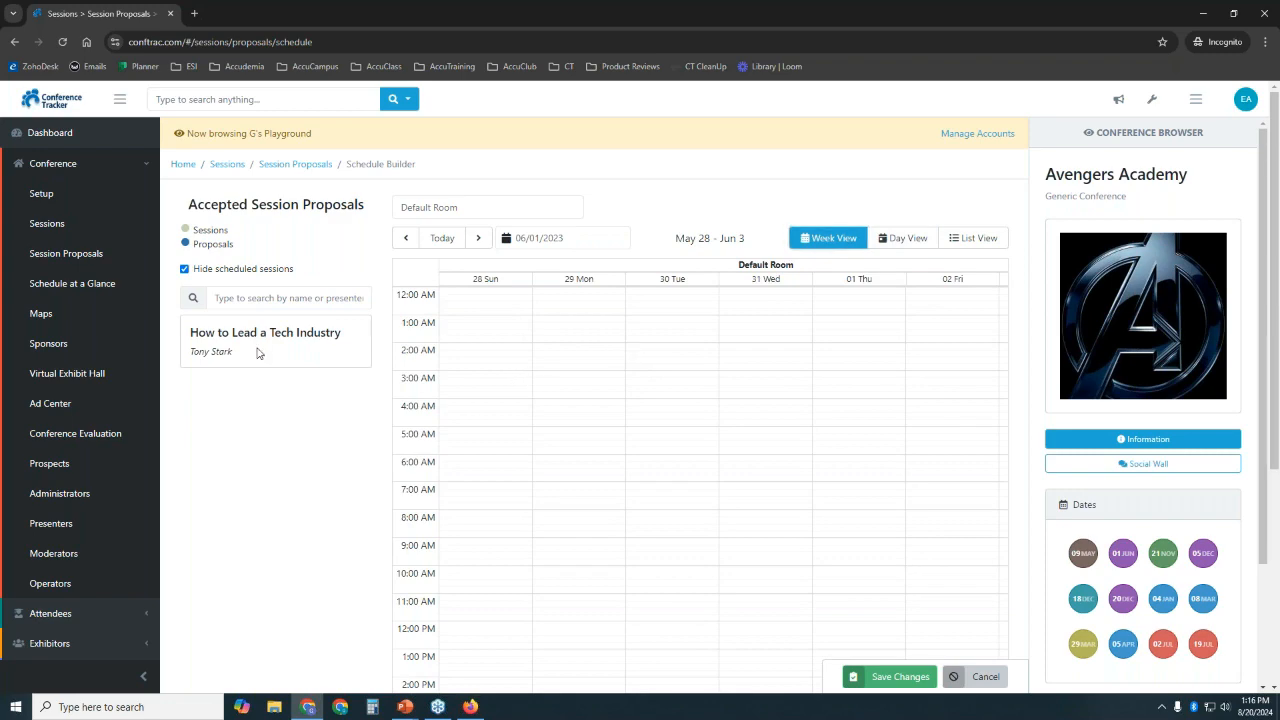
- Schedule "How to Lead a Tech Industry" in the Default Room on Tuesday the 30th from 2:00 AM to 3:00 AM
left_click_drag(260, 348, 690, 357)
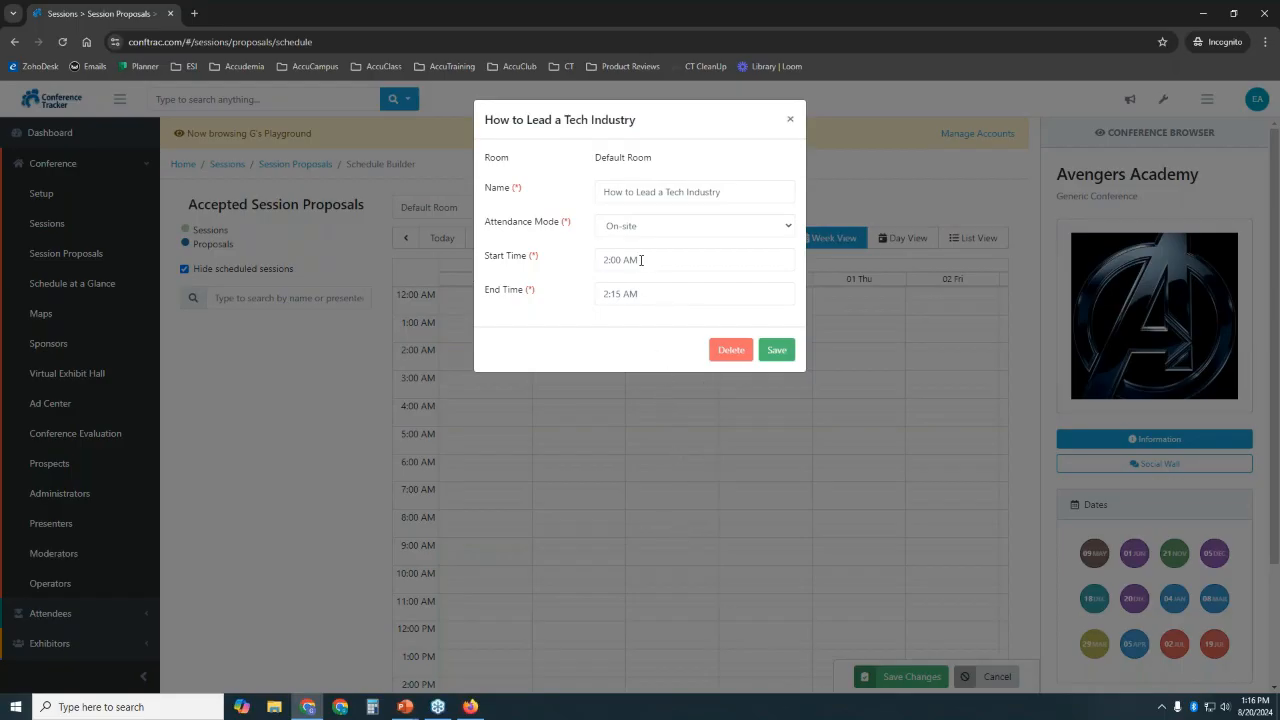
left_click(668, 230)
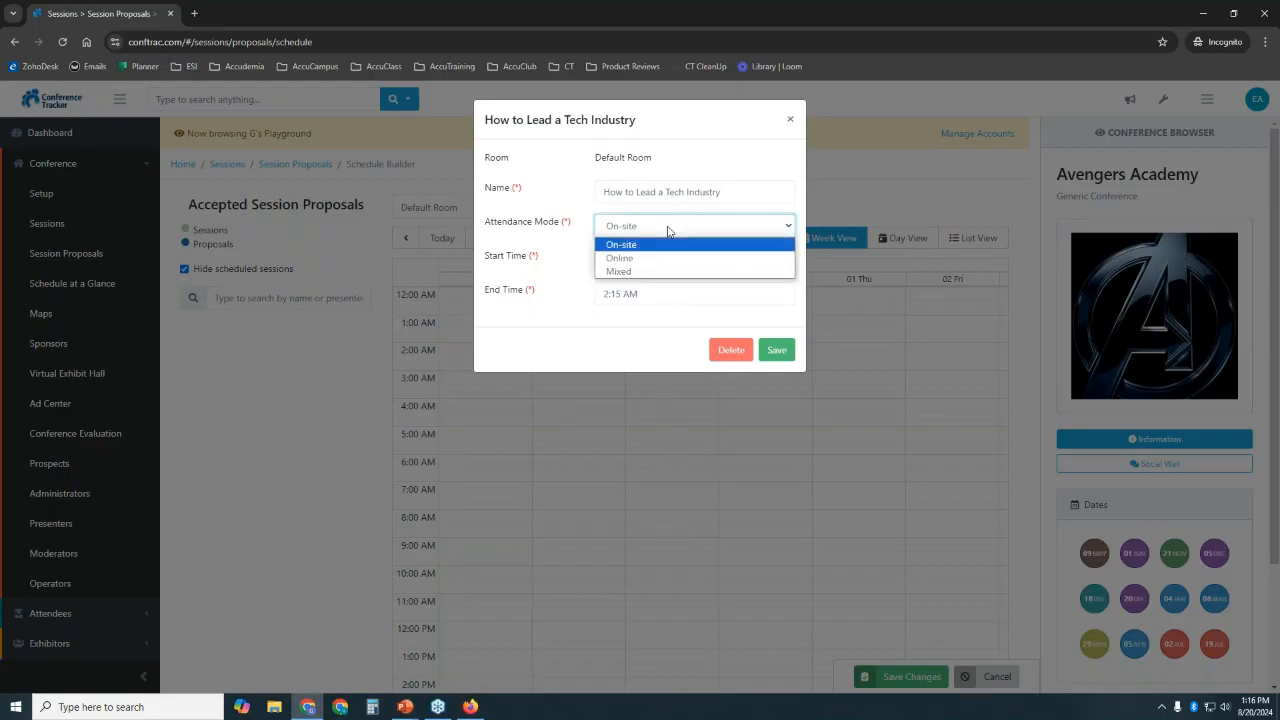
left_click(592, 207)
left_click(741, 195)
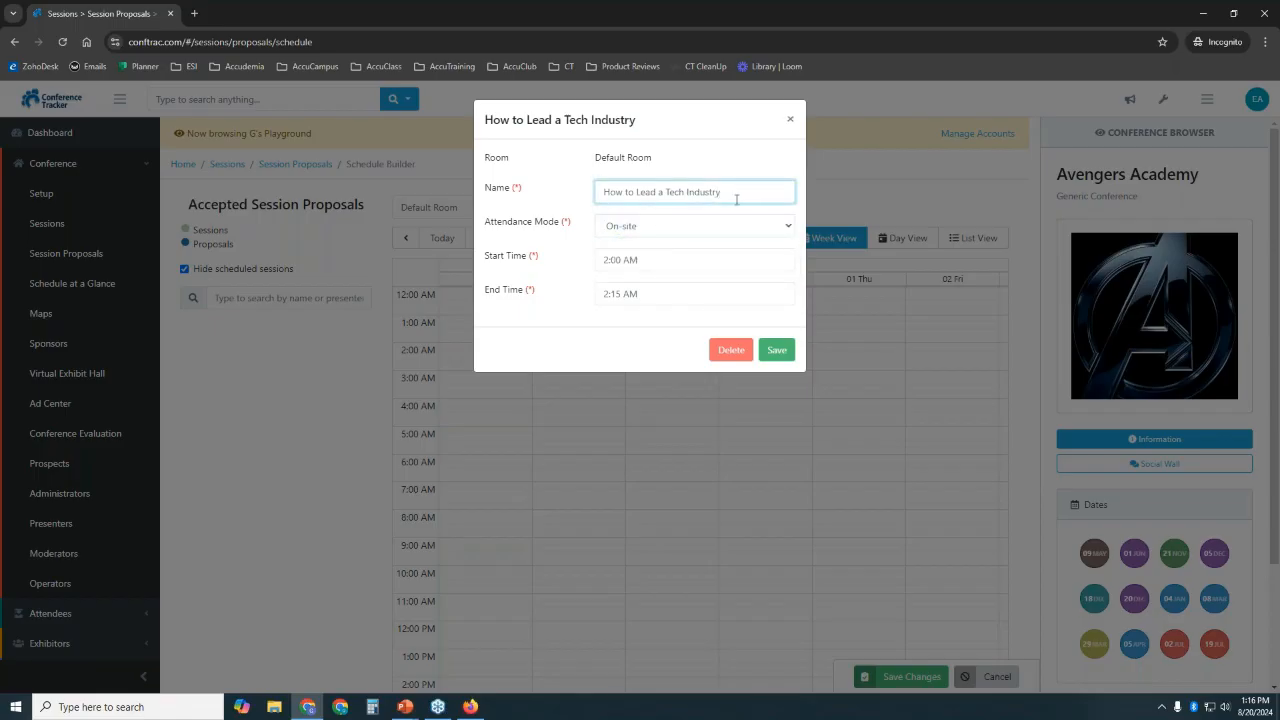
left_click(662, 293)
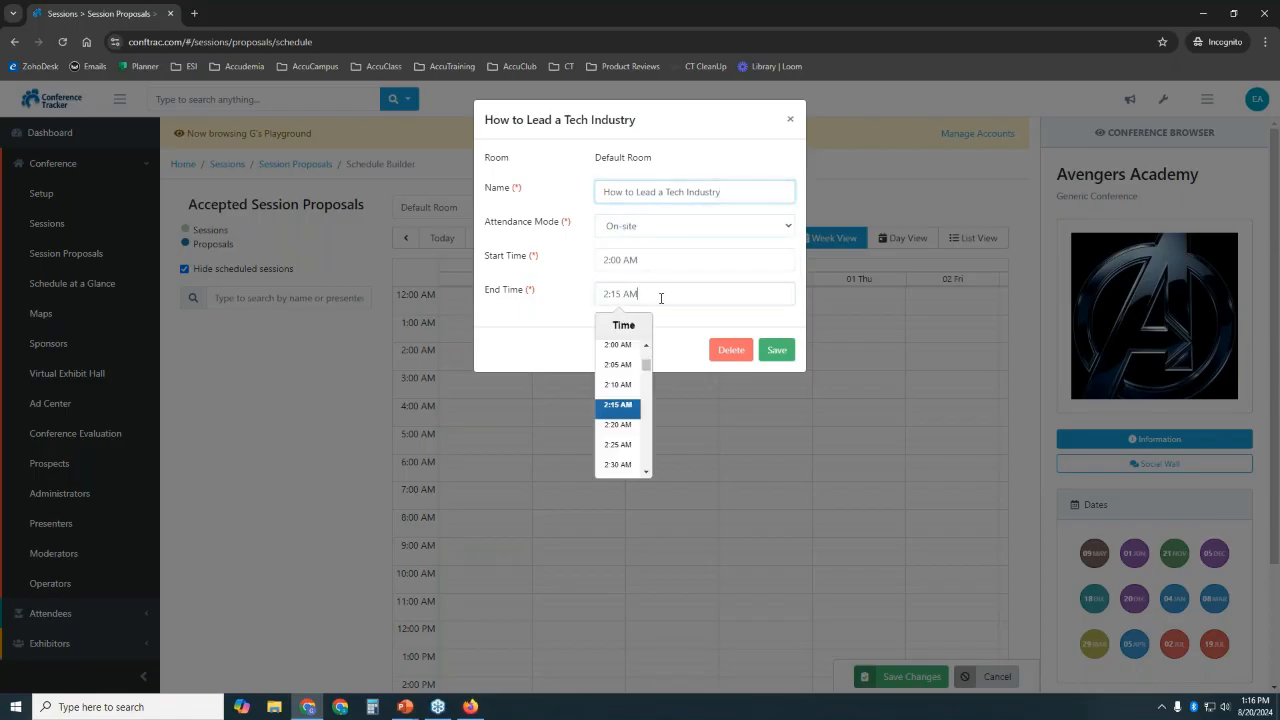
left_click(646, 376)
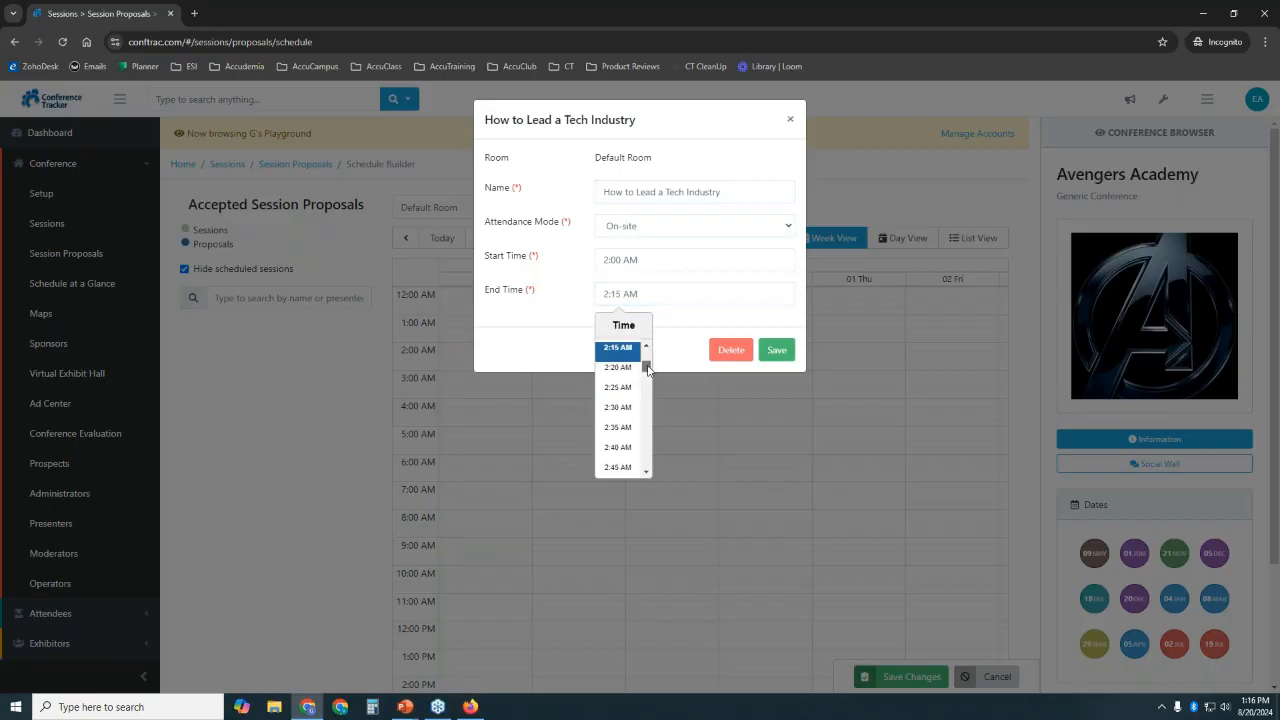
left_click(617, 456)
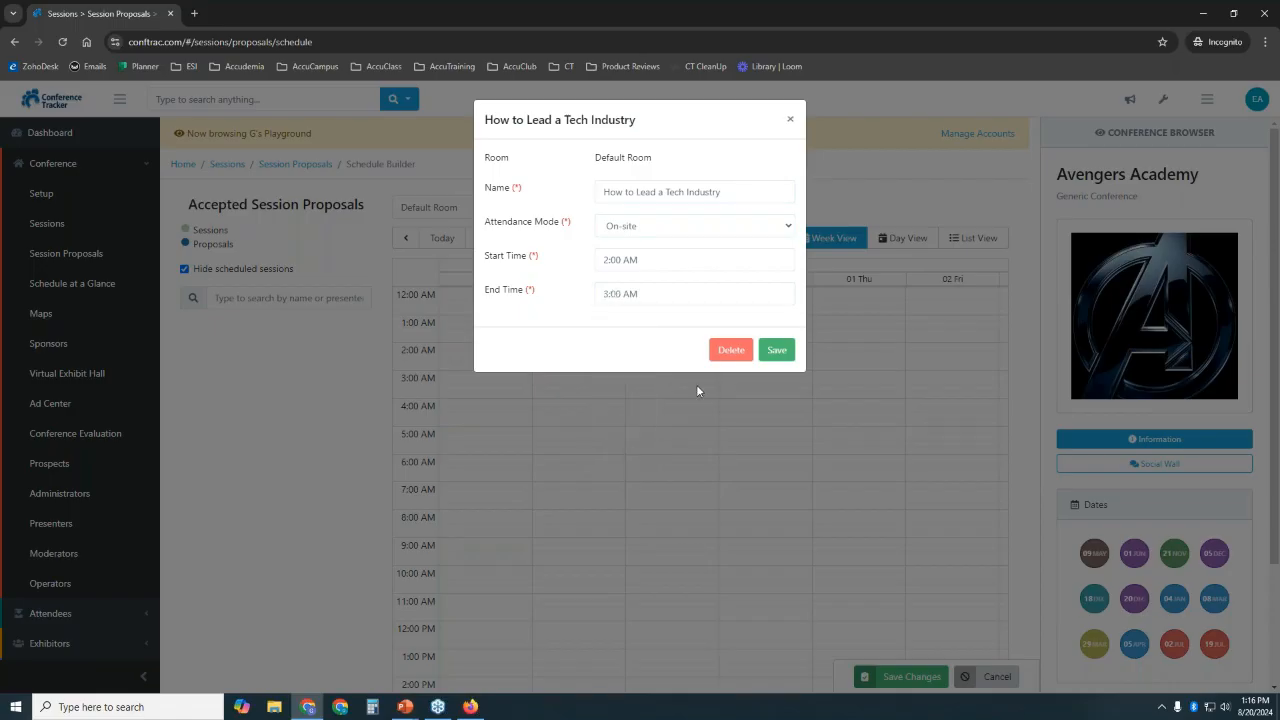
left_click(776, 352)
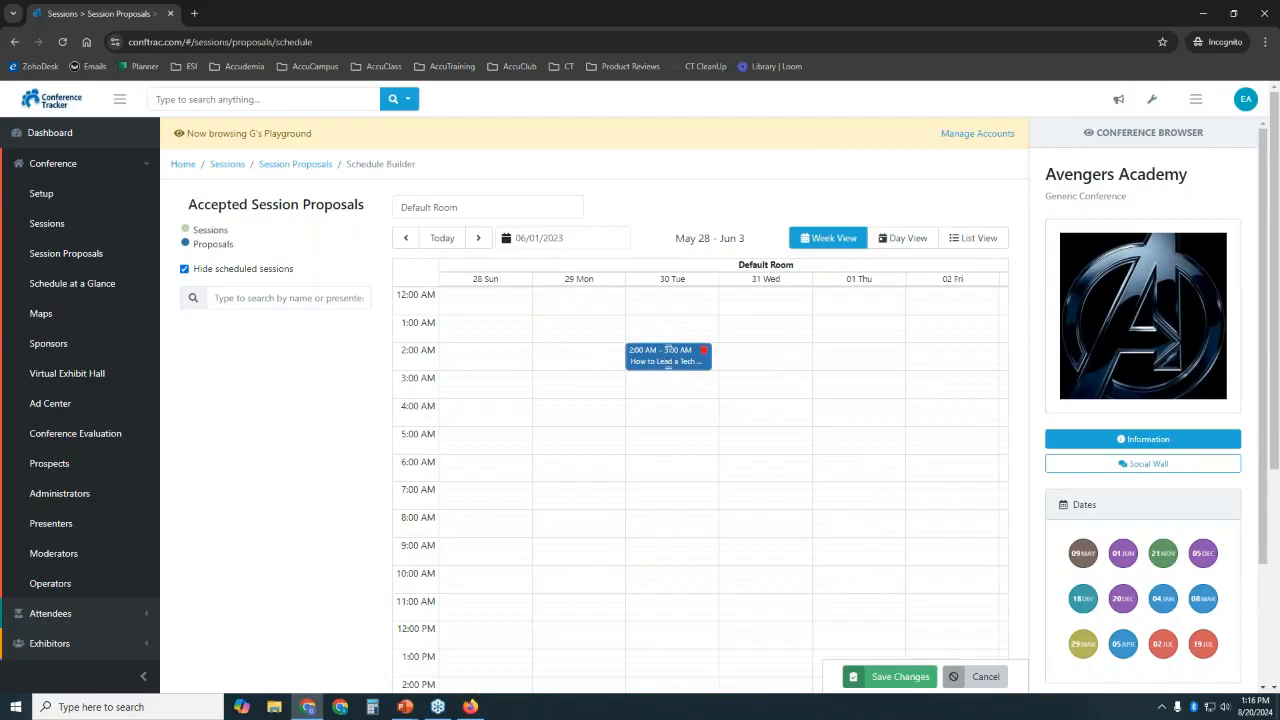
- Extend the scheduled session's end to 4:45 AM and move its block to Wednesday the 31st, starting at 3:00 AM
left_click_drag(668, 369, 671, 425)
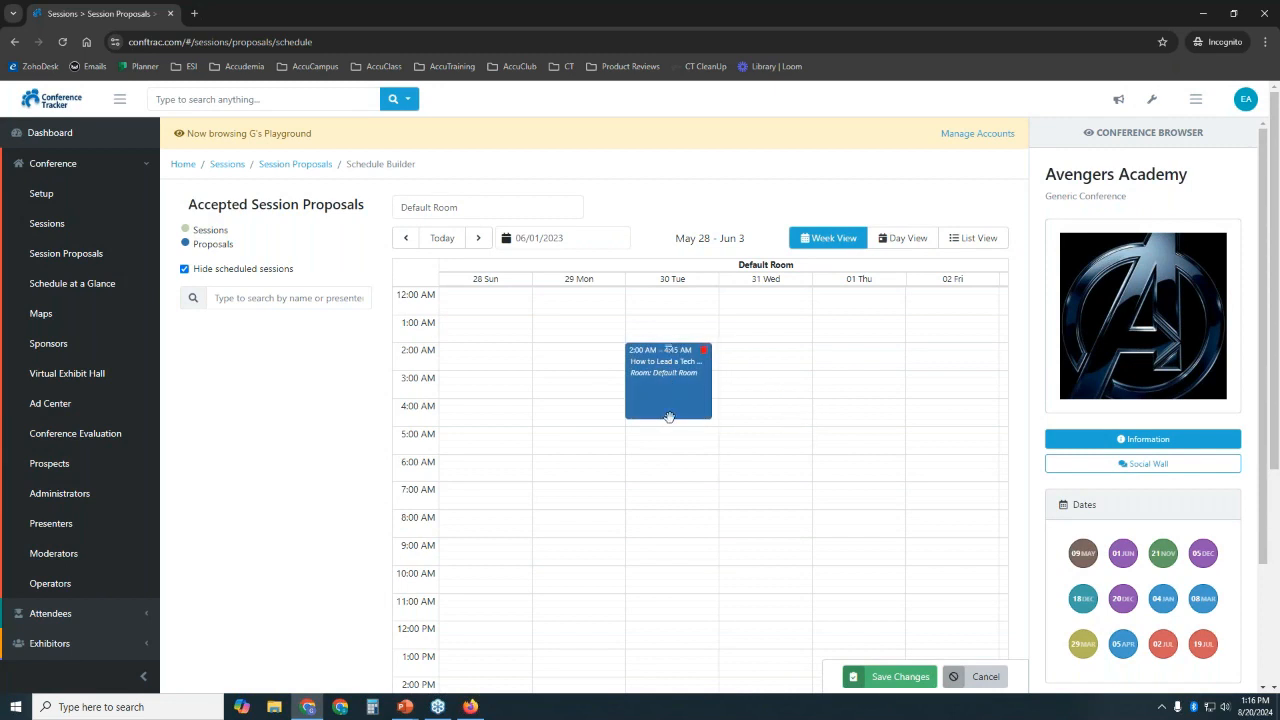
left_click_drag(668, 397, 784, 426)
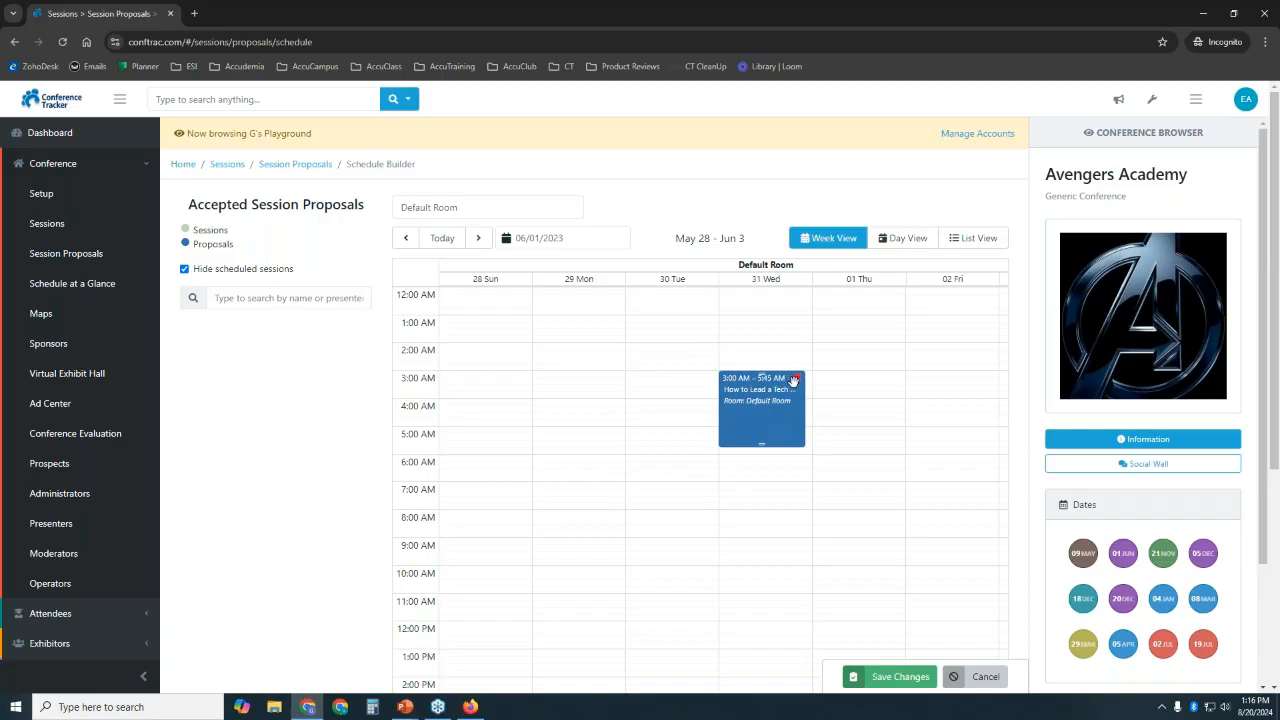
- Remove the "How to Lead a Tech Industry" session from the calendar
left_click(793, 381)
left_click(650, 184)
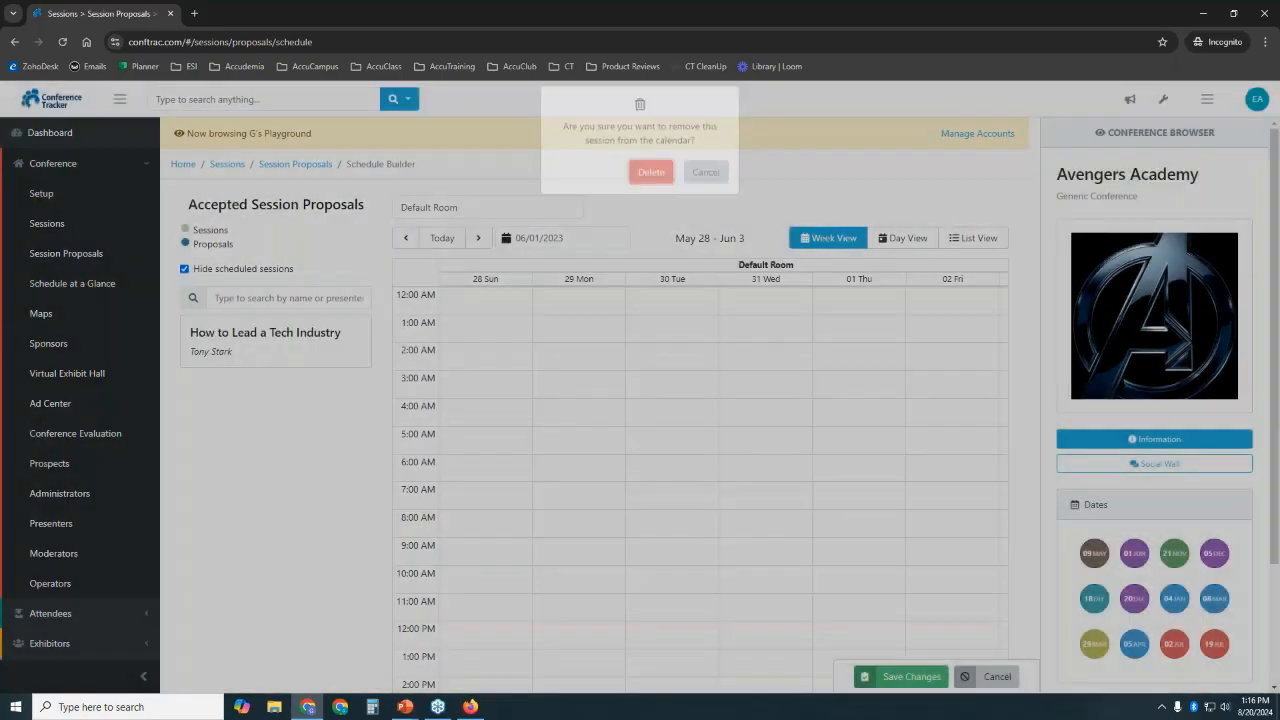
- Schedule "How to Lead a Tech Industry" on Tuesday the 30th at 2:15 AM and extend its end to 5:45 AM
left_click_drag(280, 351, 689, 360)
left_click(777, 351)
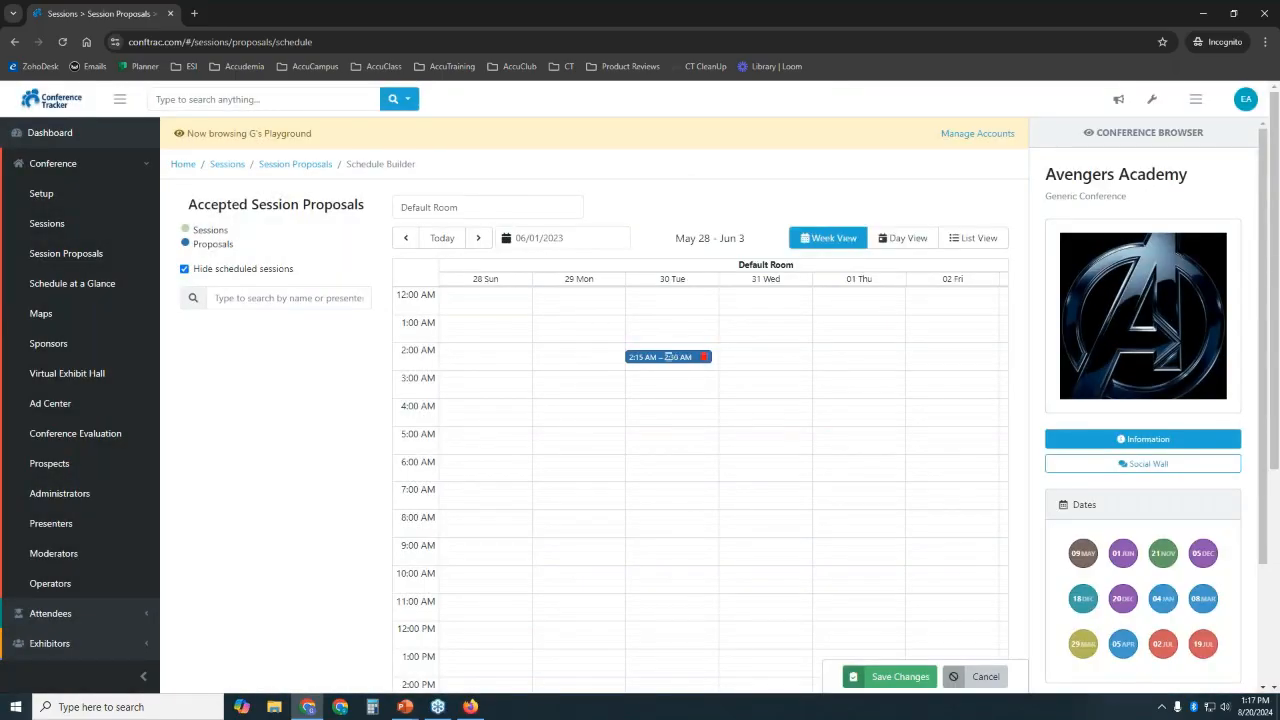
left_click_drag(668, 357, 706, 466)
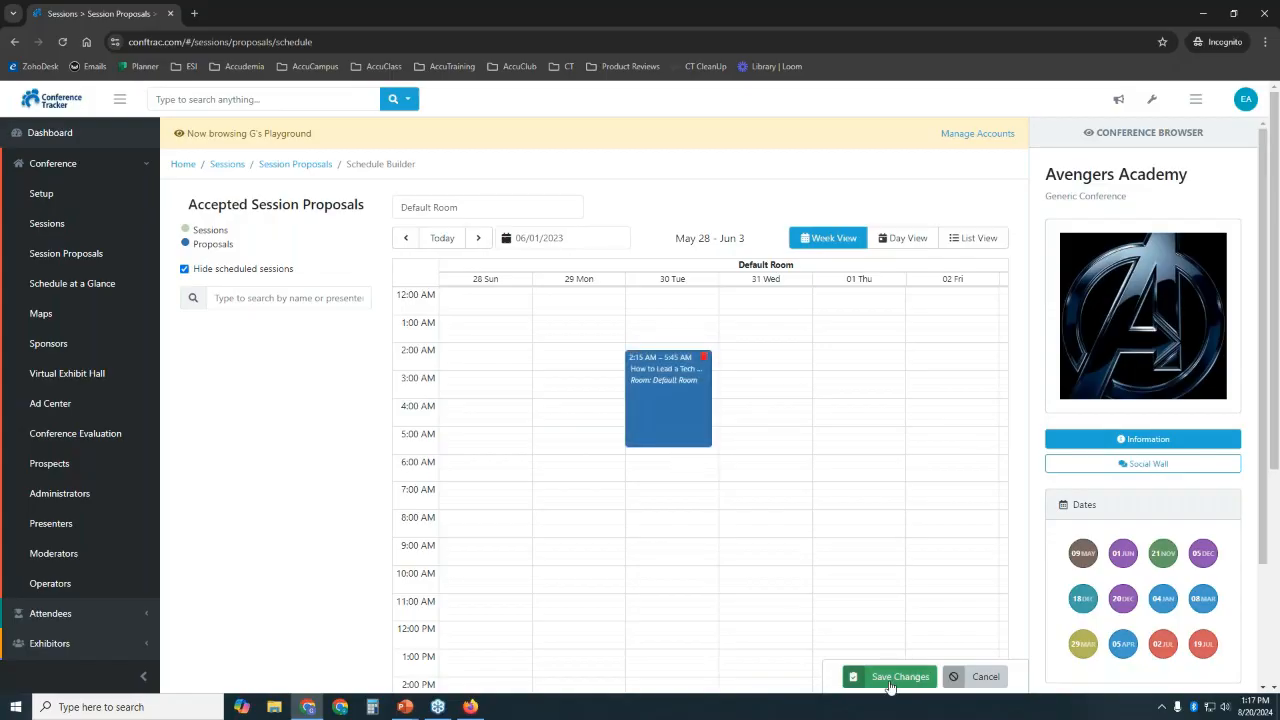
- Save the schedule and confirm converting the accepted proposals into sessions
left_click(890, 677)
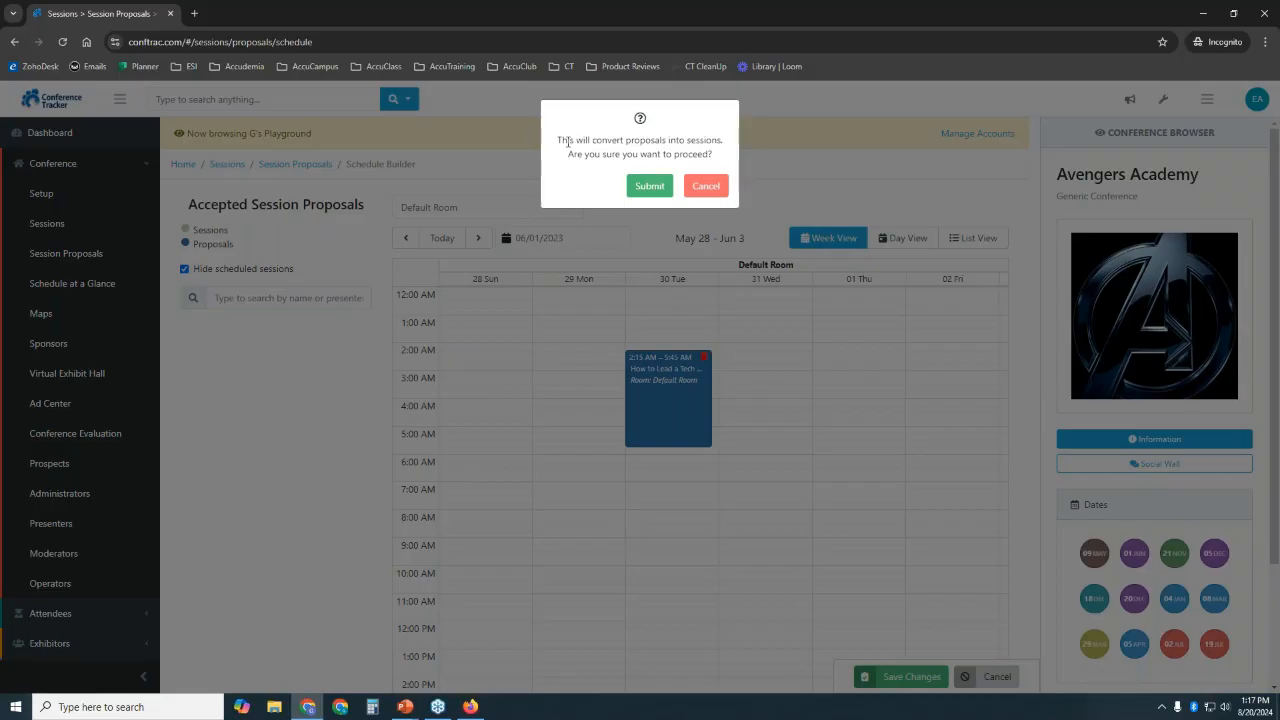
left_click_drag(568, 142, 733, 153)
left_click(669, 156)
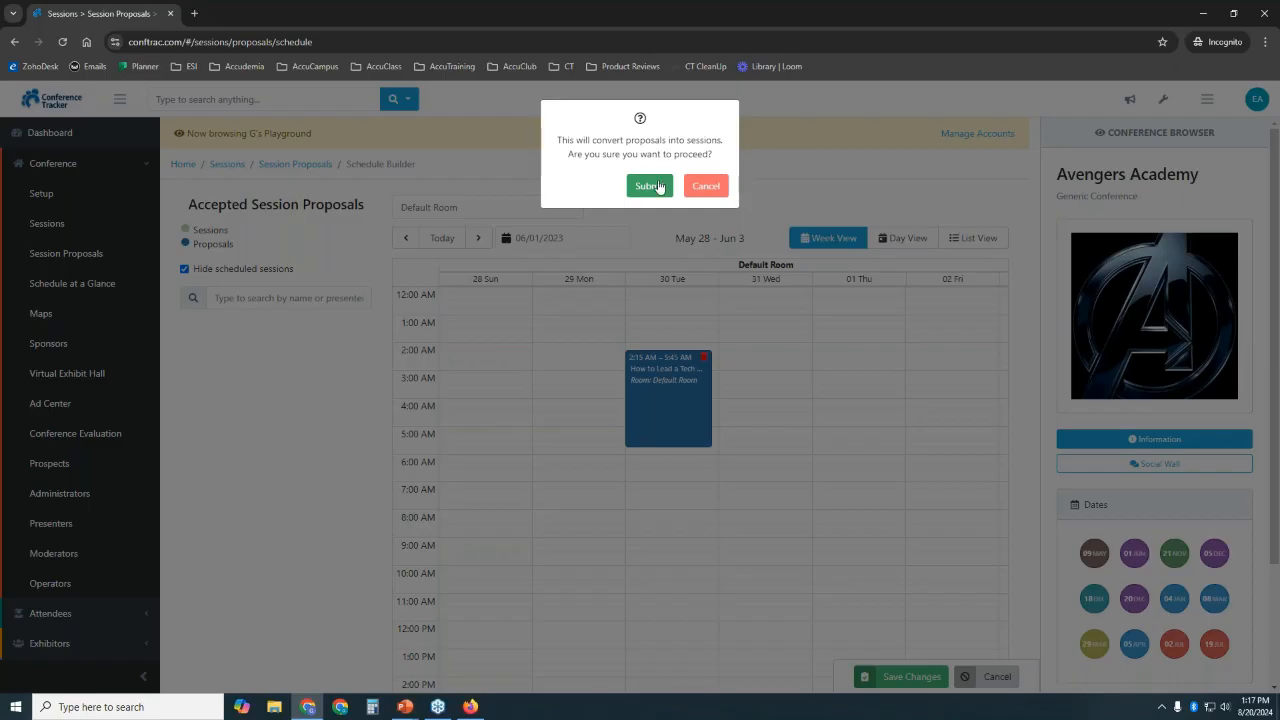
left_click(658, 191)
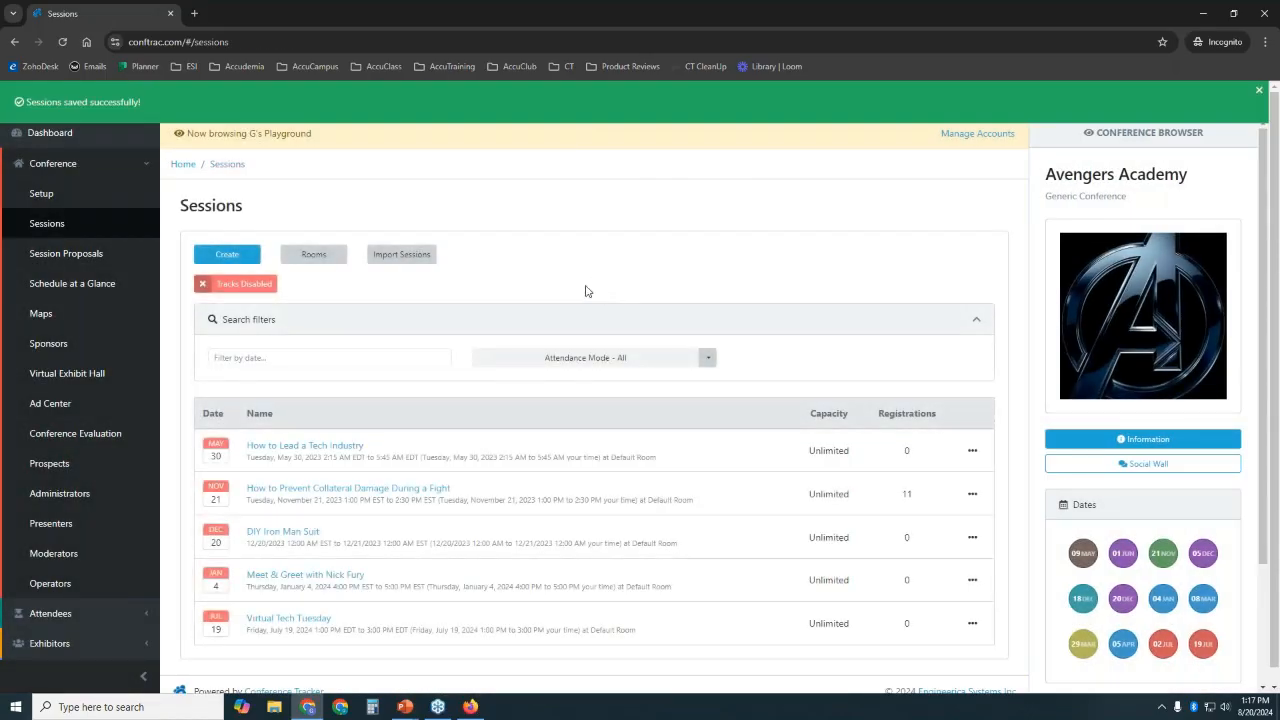
- Check the date and time of "How to Lead a Tech Industry" in the Sessions list
left_click_drag(180, 212, 434, 229)
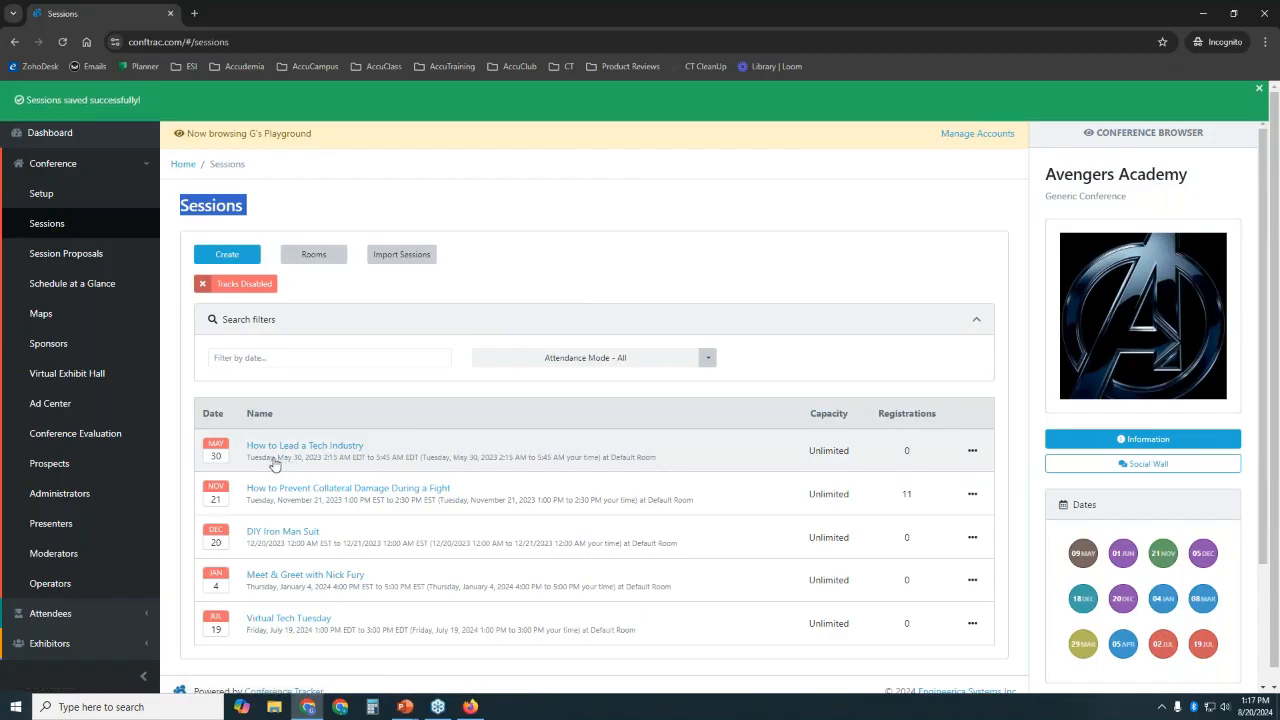
left_click_drag(258, 461, 408, 459)
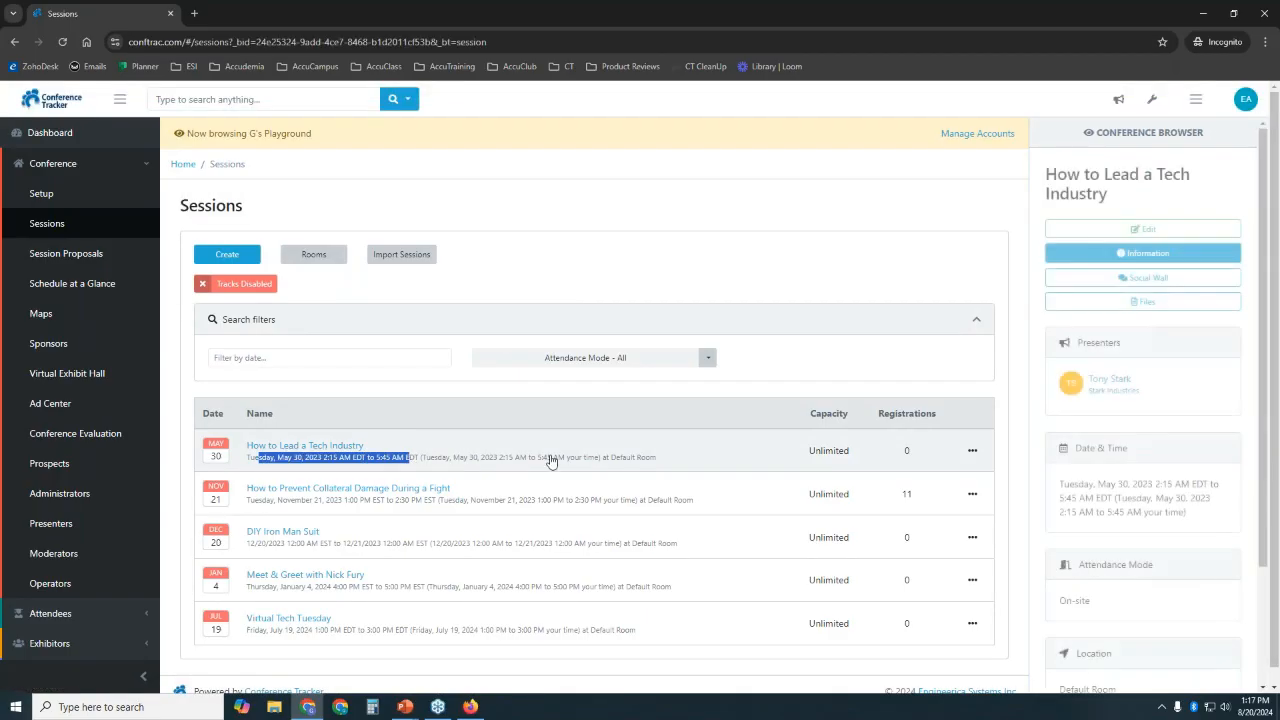
- Review the presenter, date, attendance mode and location details of the "How to Lead a Tech Industry" session
left_click_drag(606, 459, 657, 460)
left_click_drag(1100, 606, 1057, 600)
left_click_drag(1273, 334, 1273, 358)
left_click_drag(1264, 339, 1266, 494)
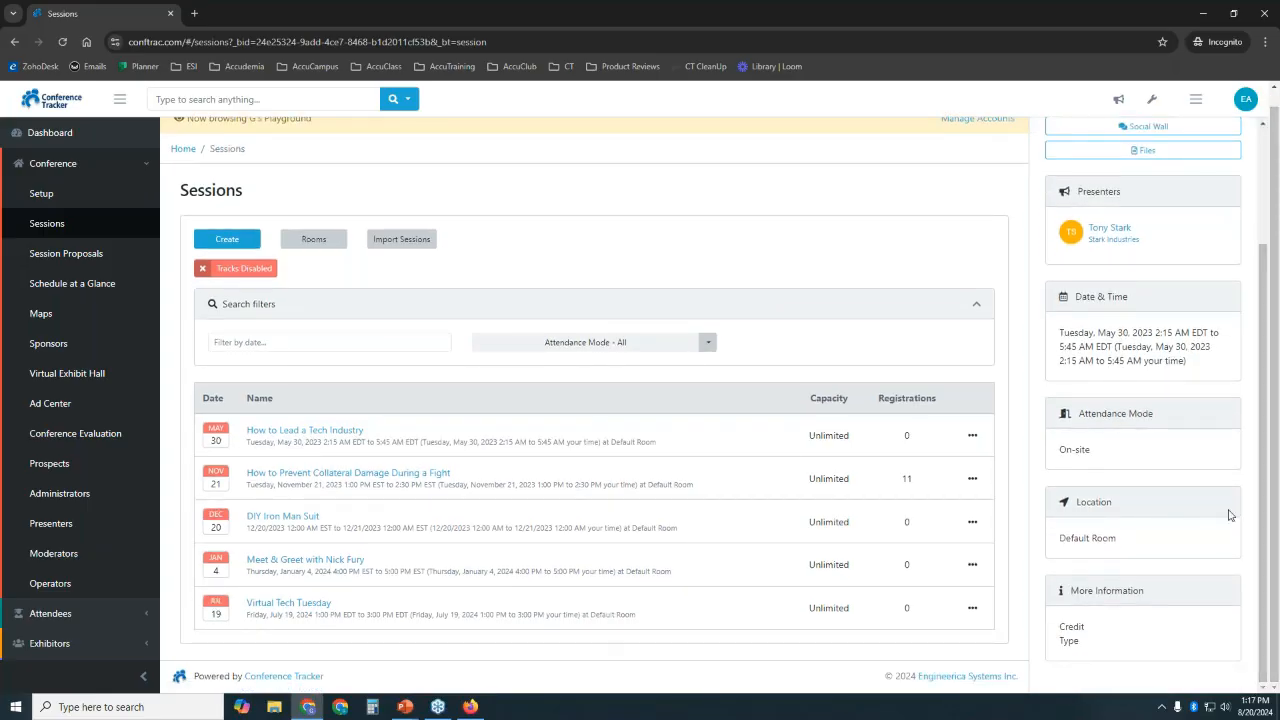
- Check the conference's presenters list and return to the session proposals list
left_click(104, 536)
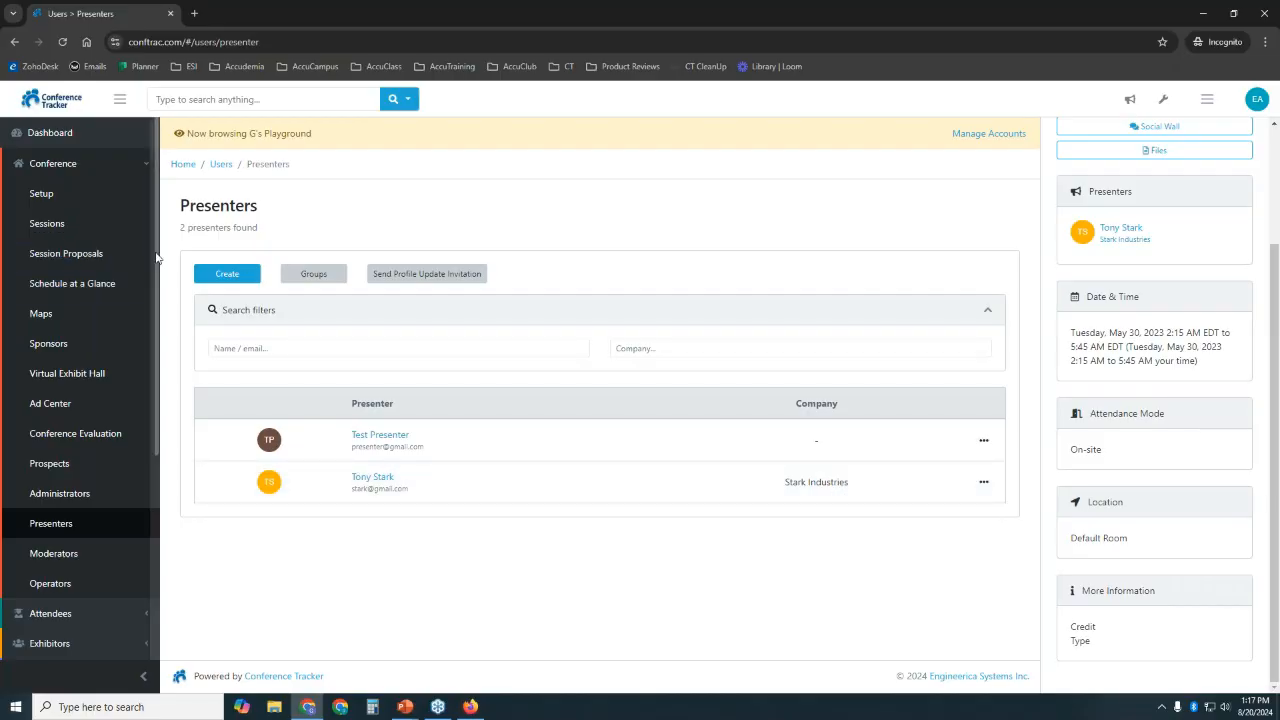
left_click(106, 253)
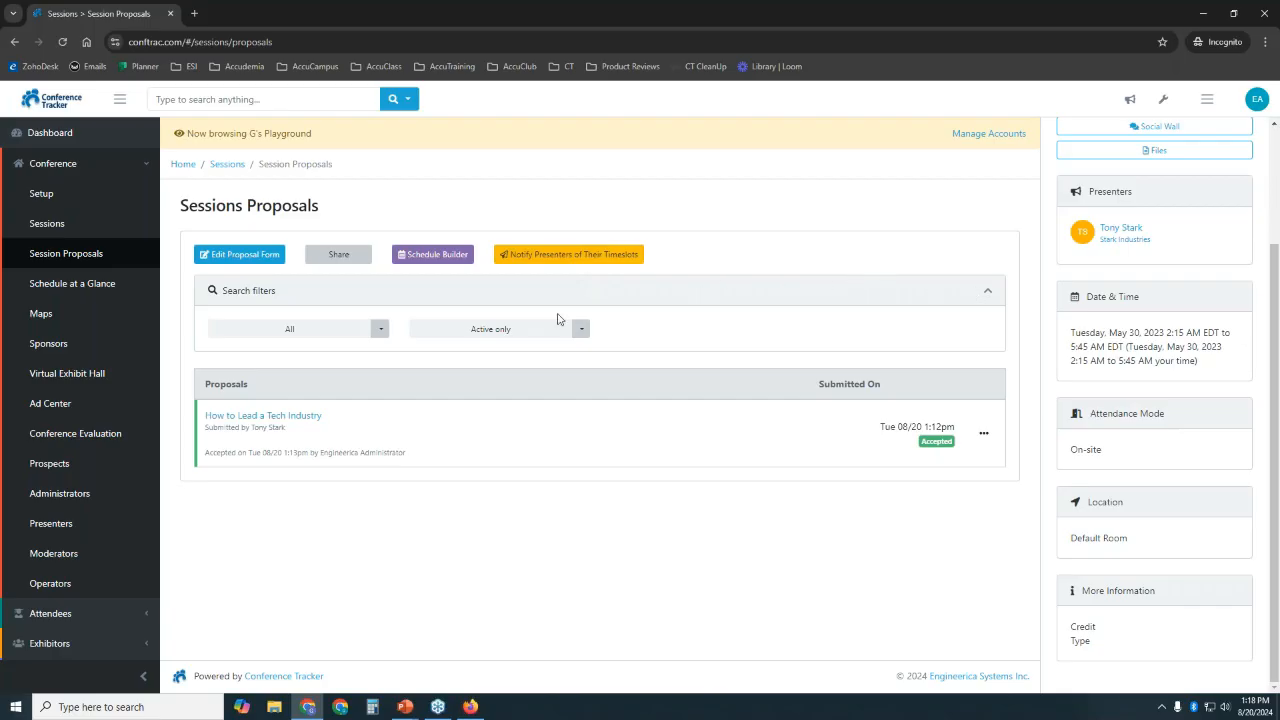
- Open the Presenter Portal settings among the conference's advanced options
scroll(155, 268, "down", 1)
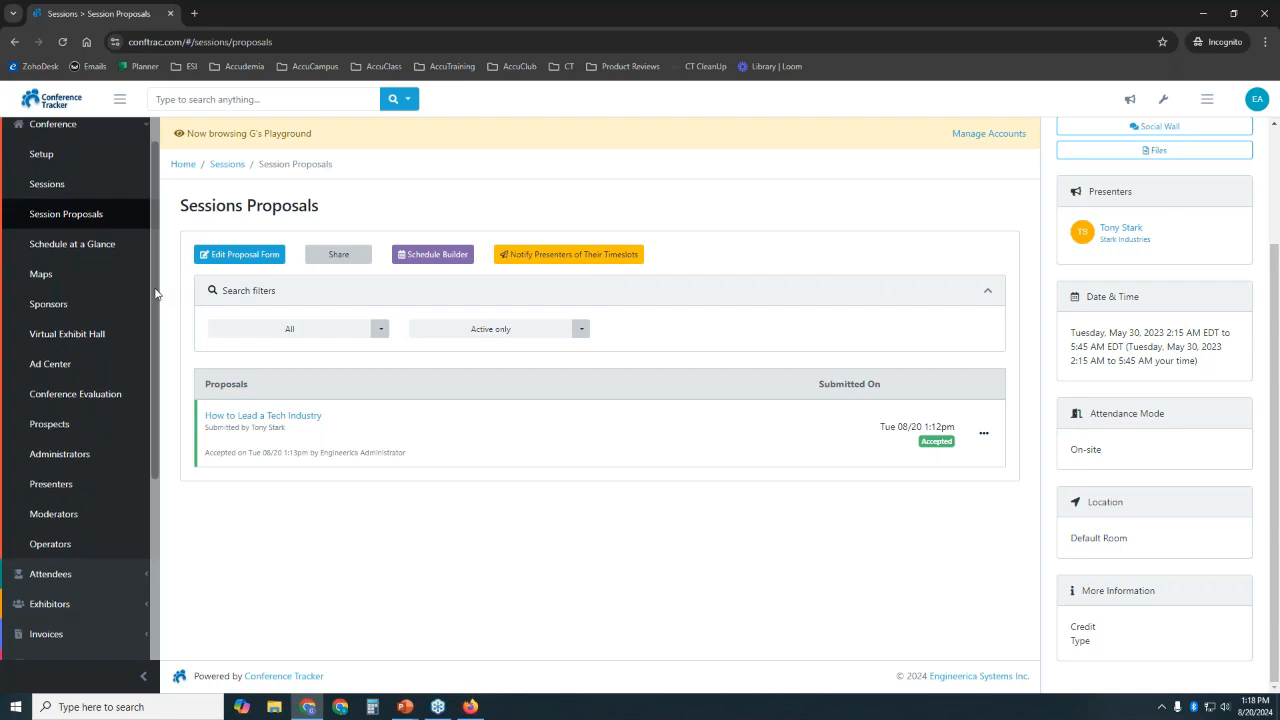
scroll(155, 293, "down", 1)
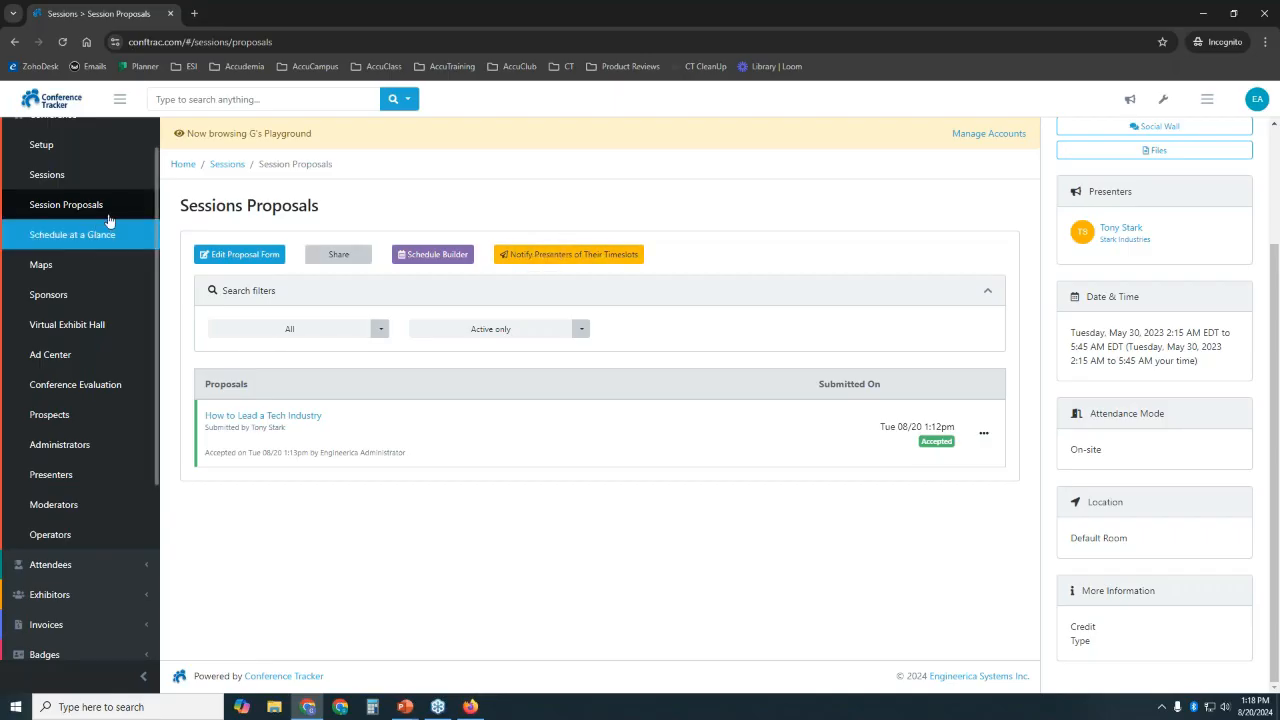
scroll(150, 200, "down", 3)
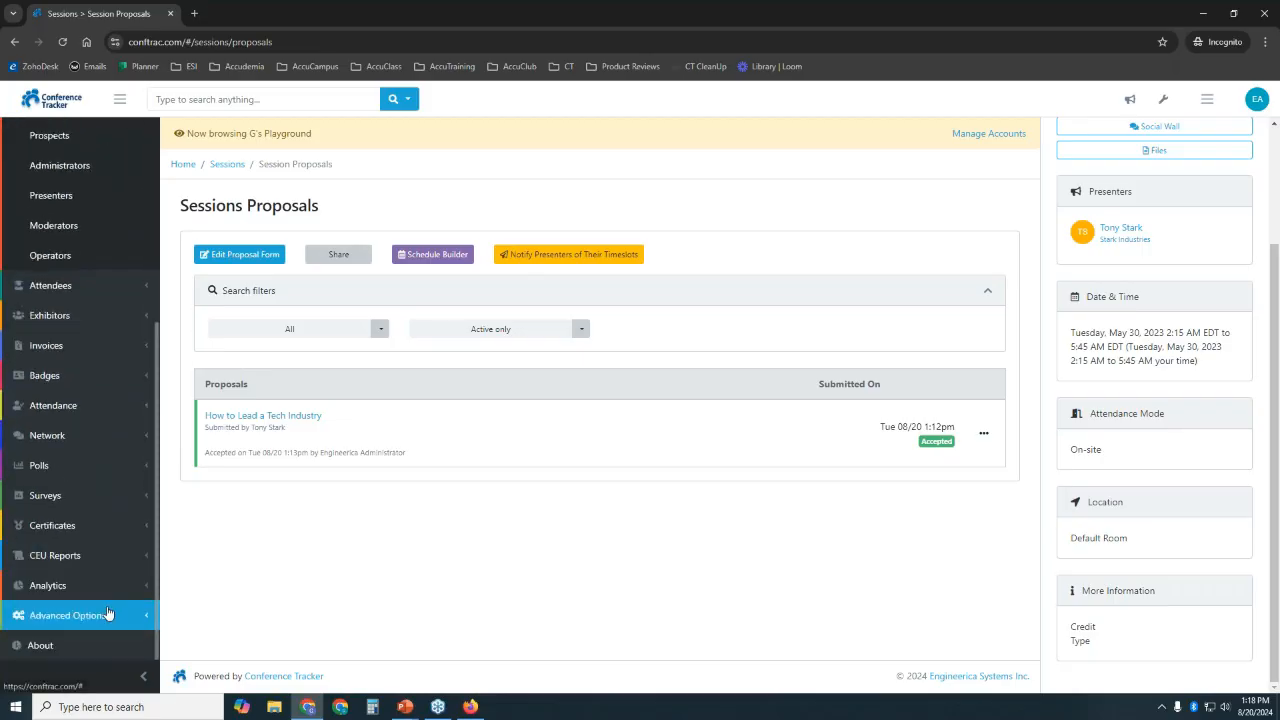
left_click(108, 614)
scroll(90, 620, "down", 5)
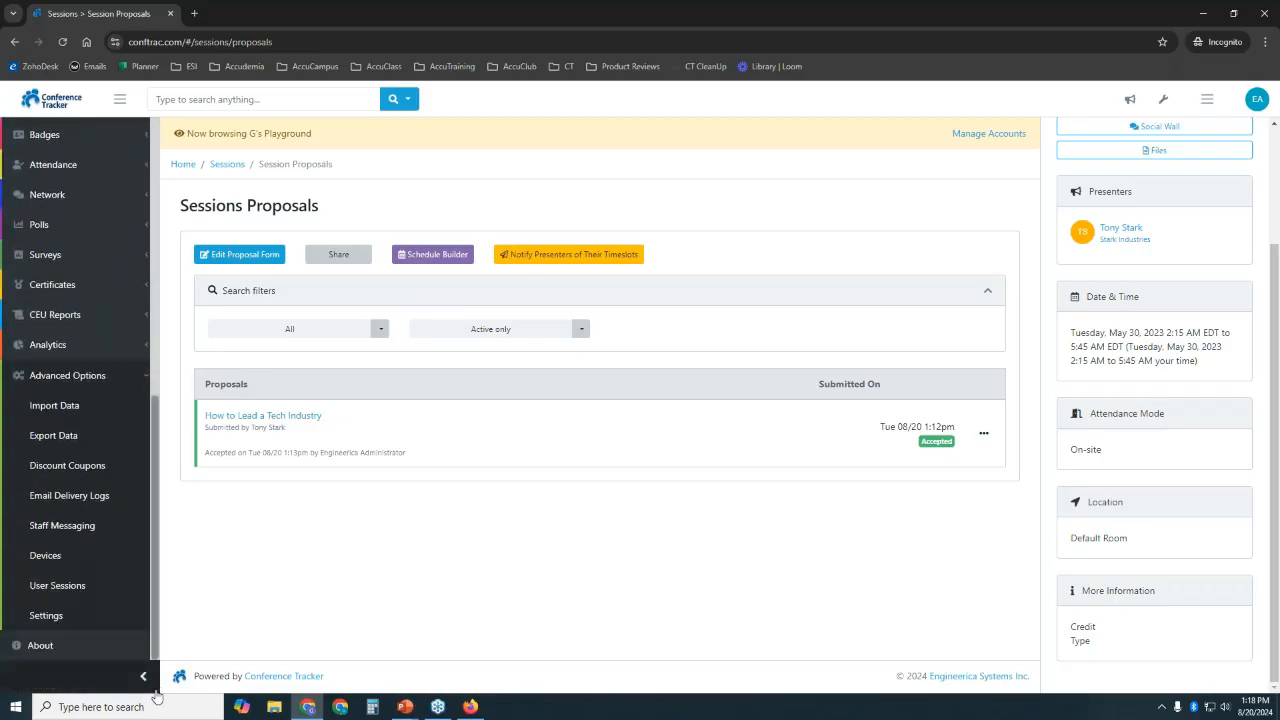
left_click(90, 624)
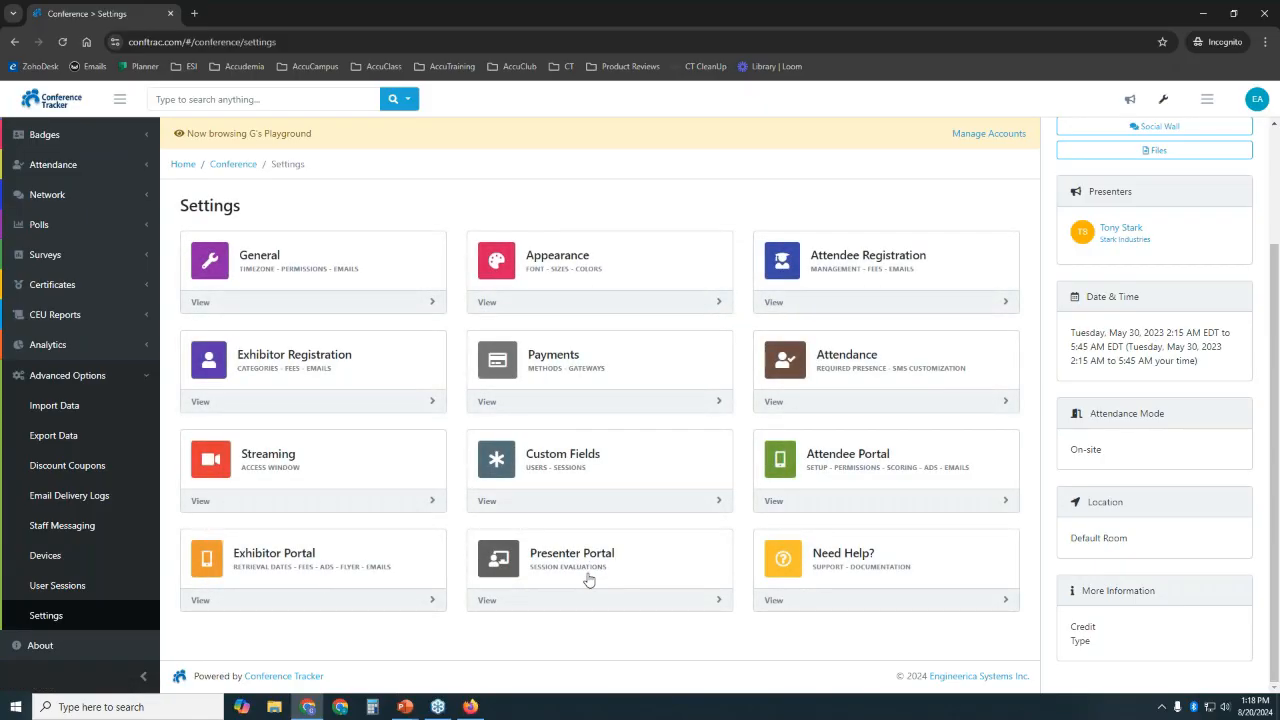
left_click(588, 578)
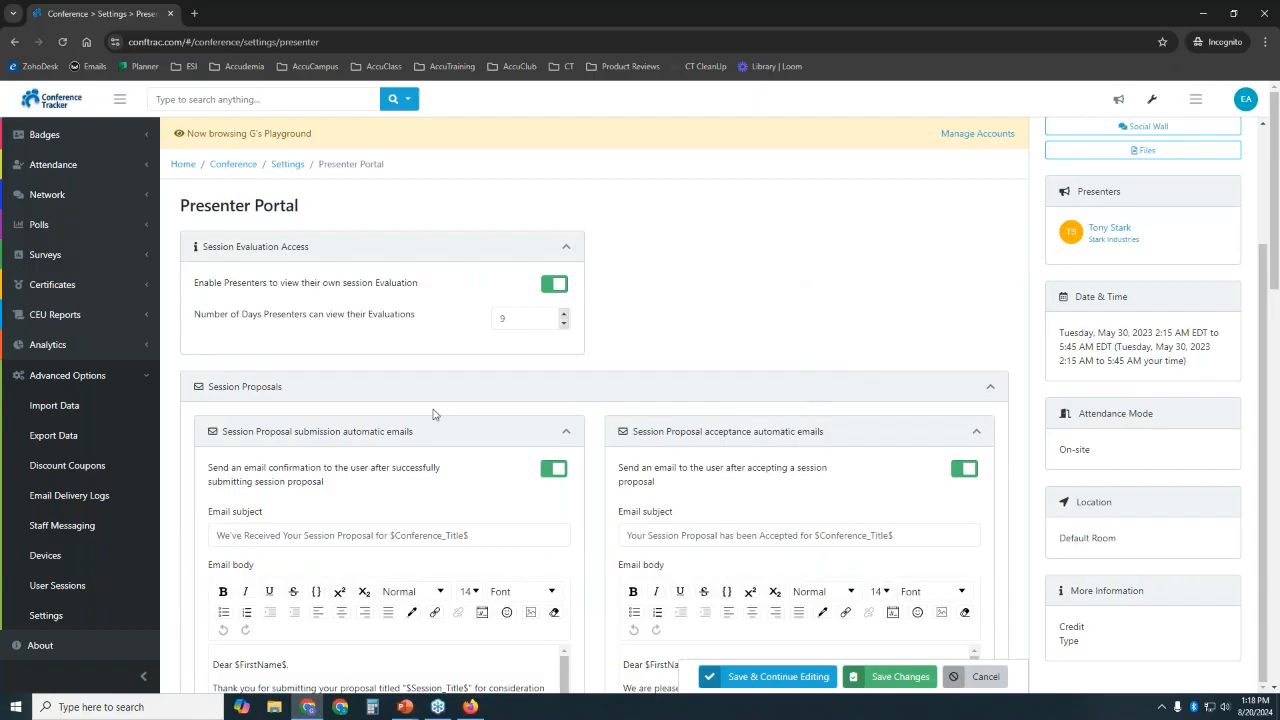
- Look over the Session Proposals email sections for submission, acceptance, rejection, scheduling details and revision request, and collapse them all
left_click_drag(210, 386, 281, 387)
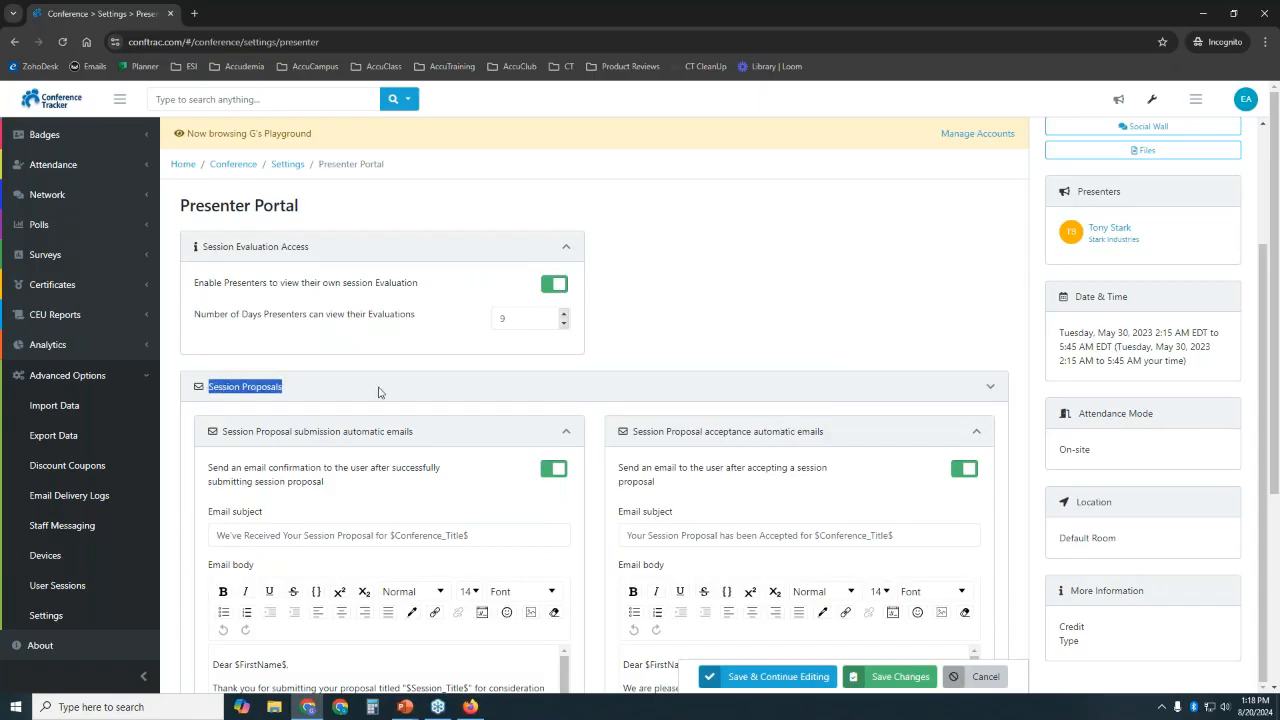
left_click(386, 392)
left_click(525, 438)
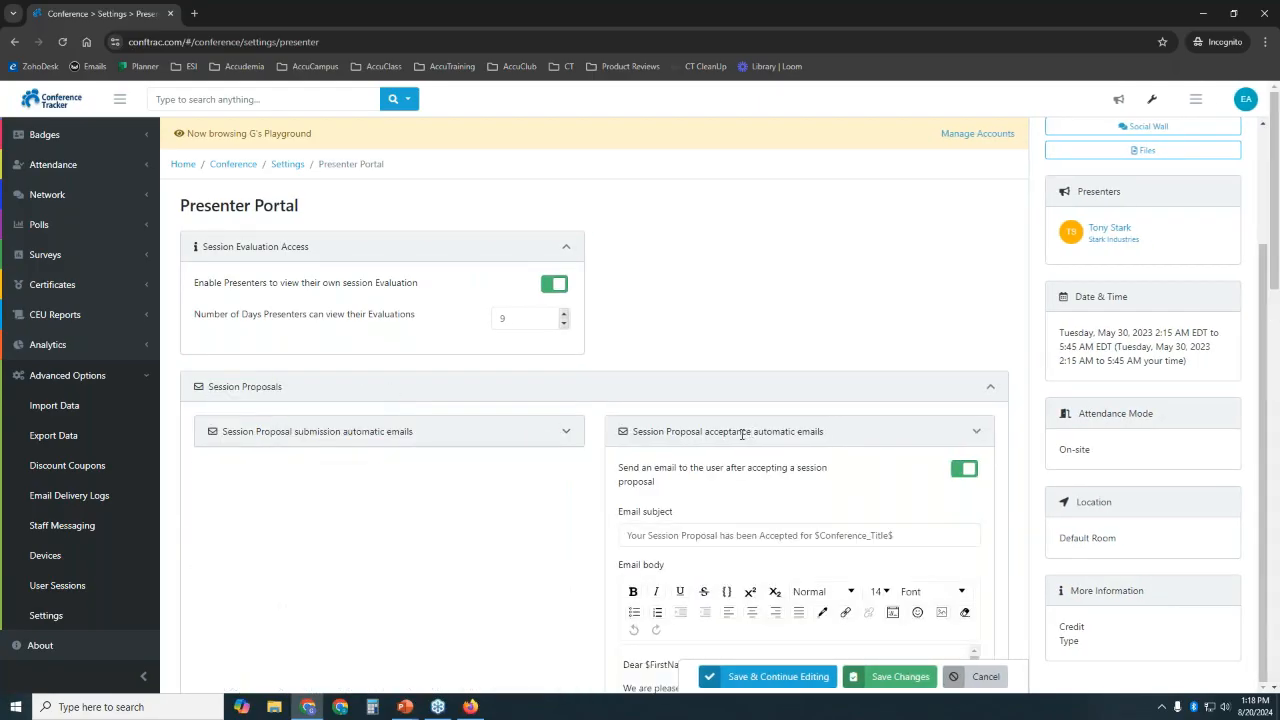
left_click(610, 434)
left_click(516, 485)
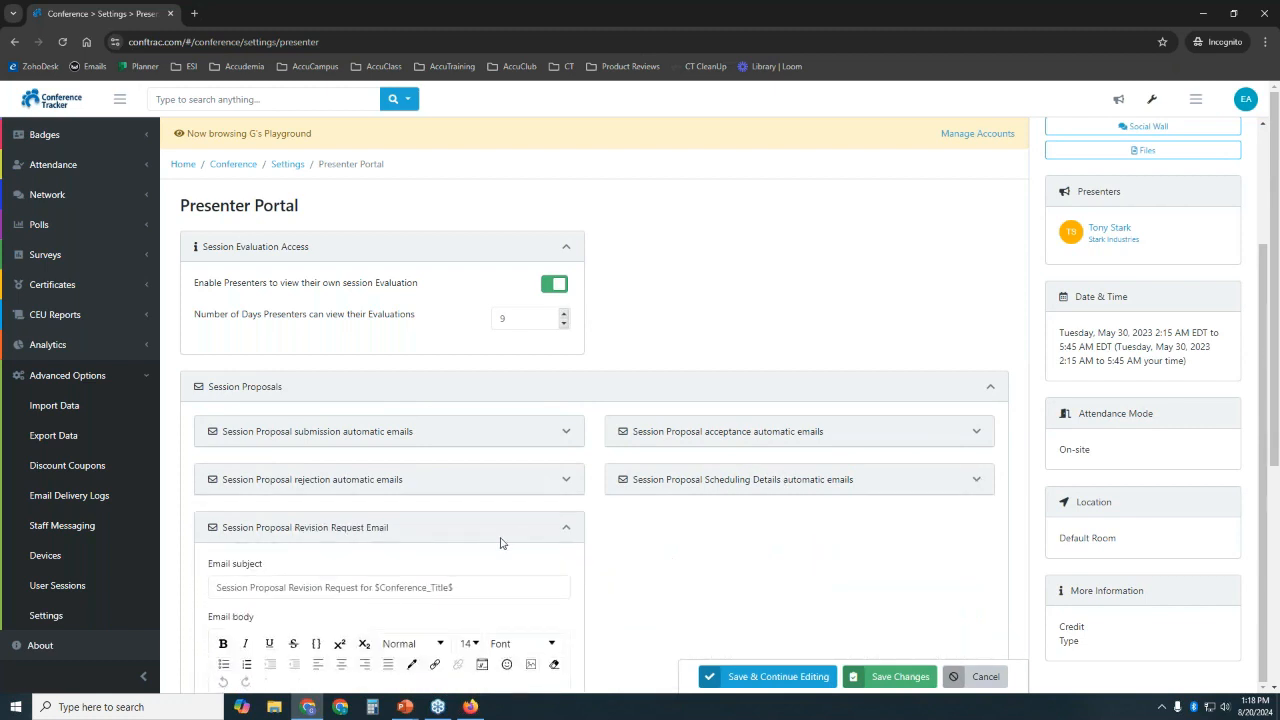
left_click(345, 533)
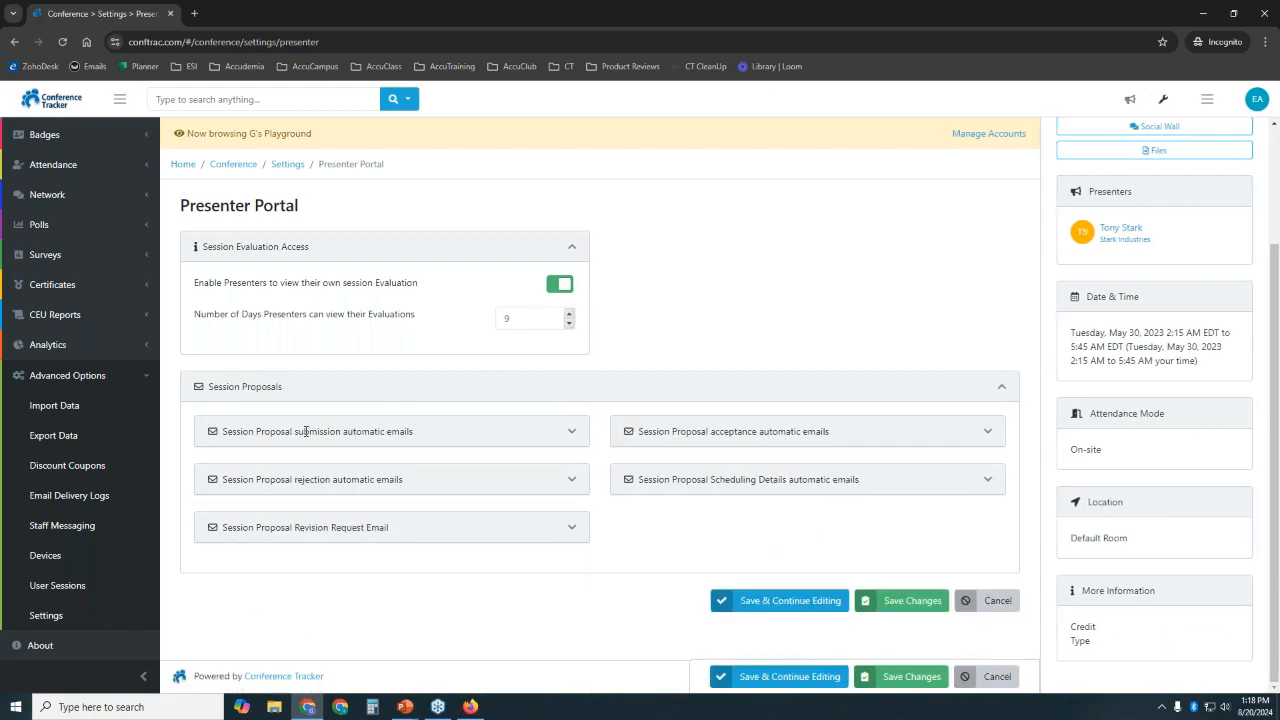
left_click_drag(296, 431, 344, 431)
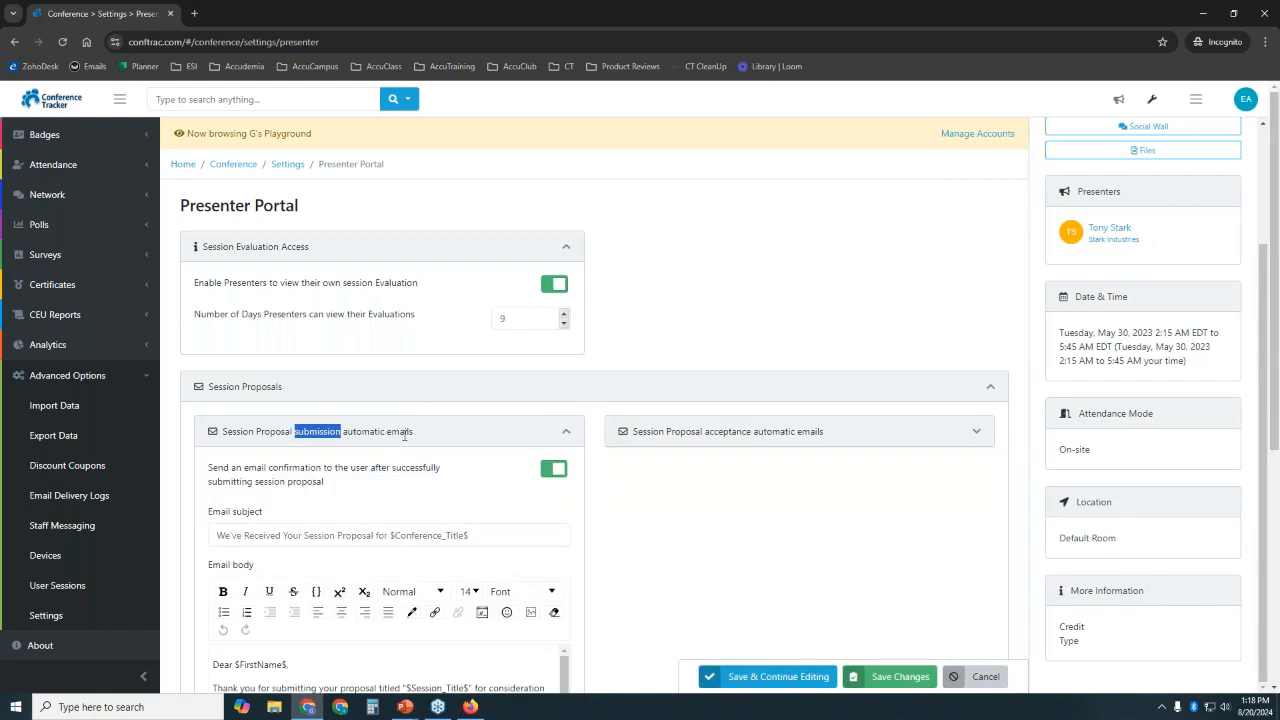
left_click(727, 433)
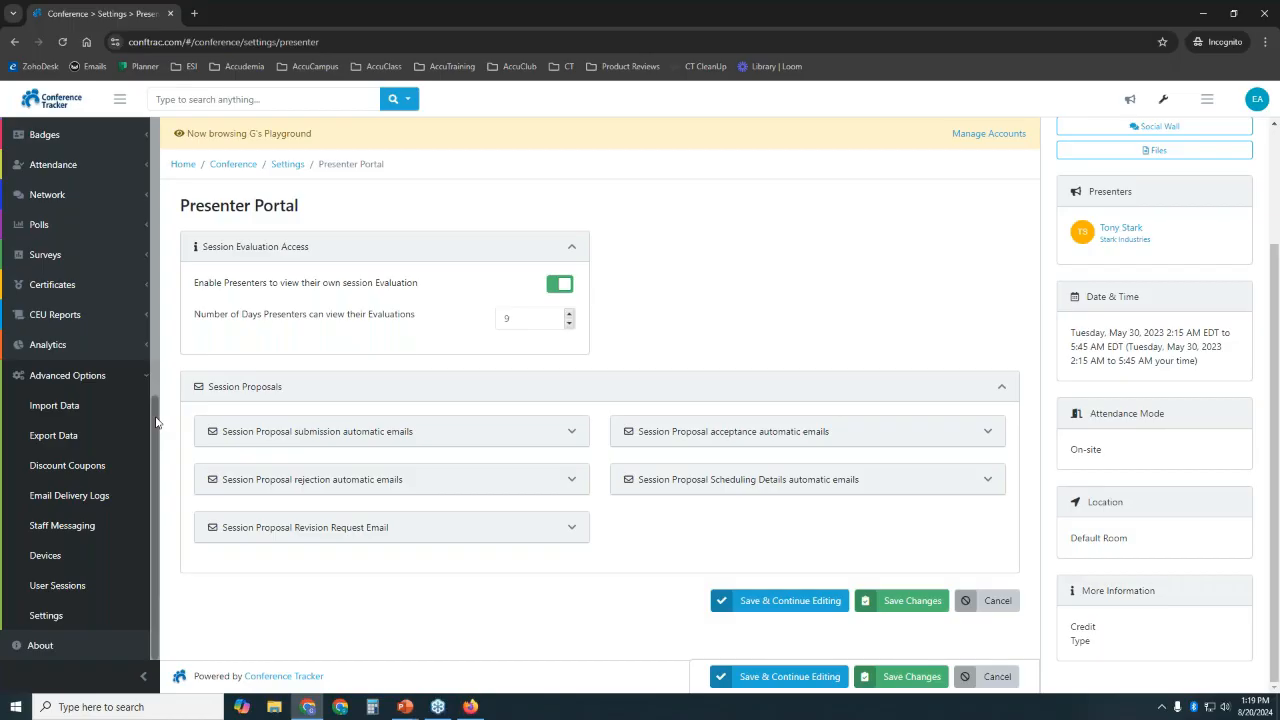
- Go back to the conference's Presenters list from the Presenter Portal settings
scroll(156, 424, "up", 10)
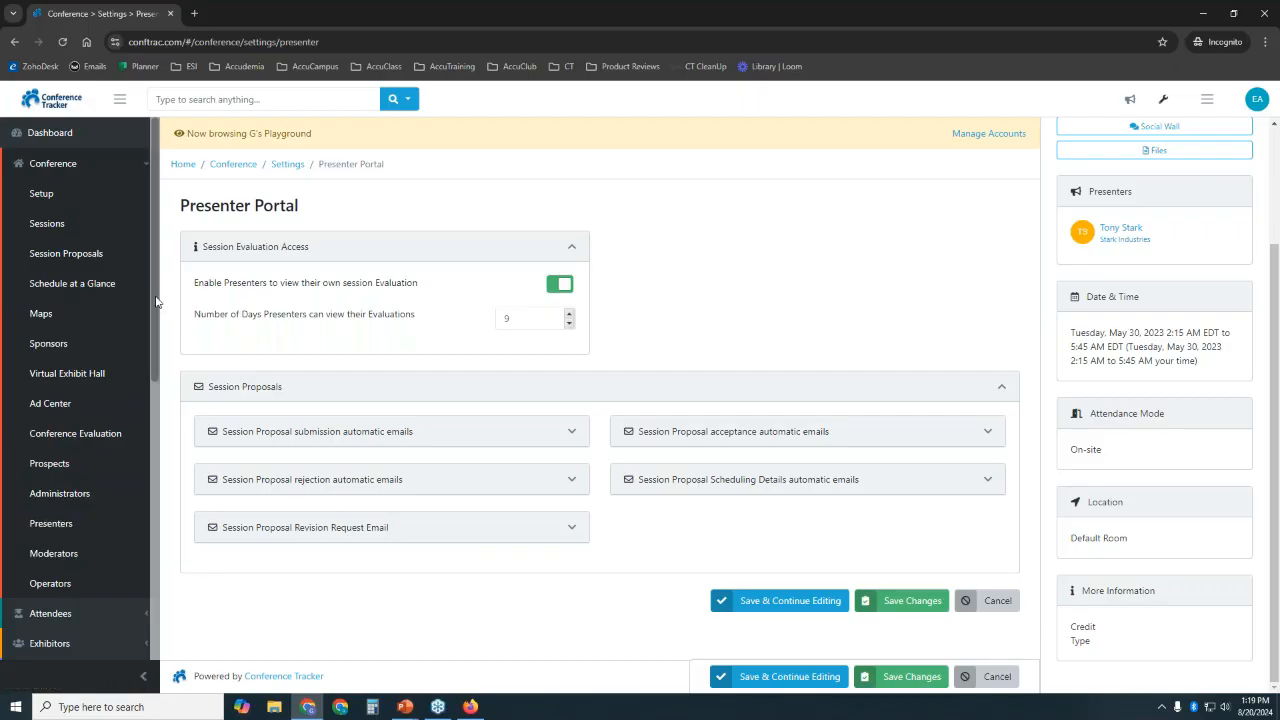
scroll(140, 350, "down", 3)
left_click(110, 434)
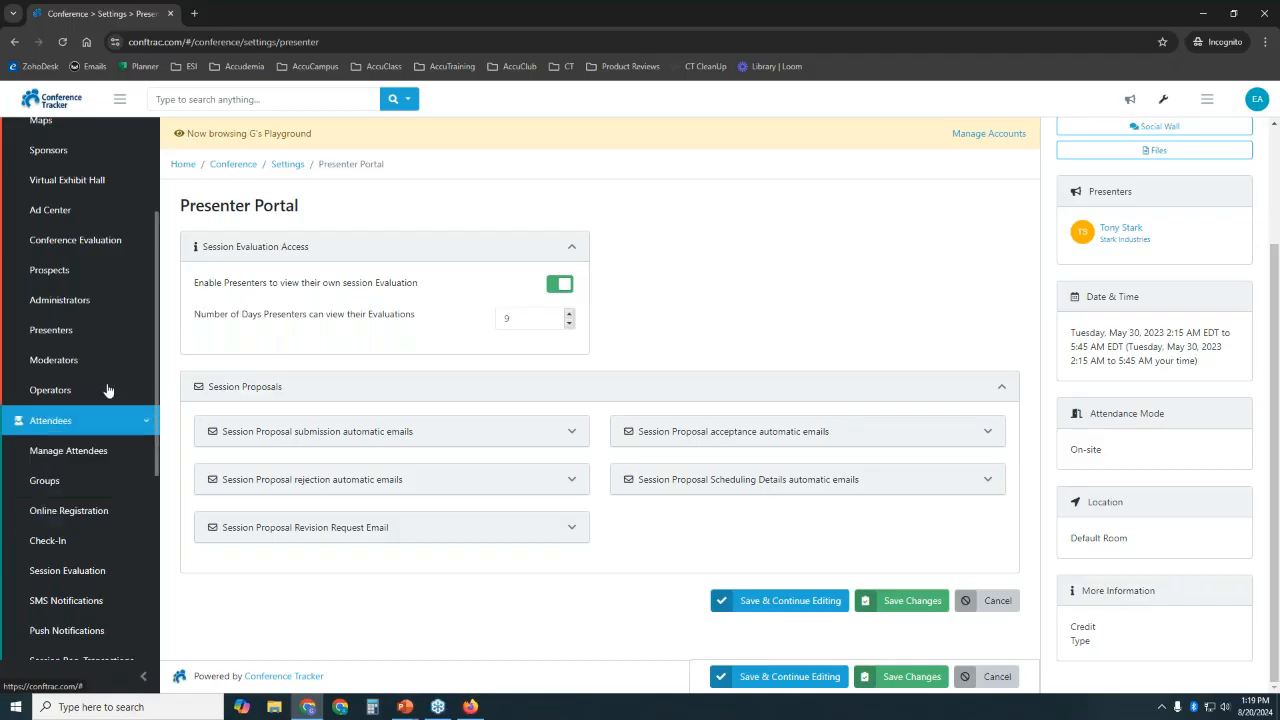
left_click(86, 334)
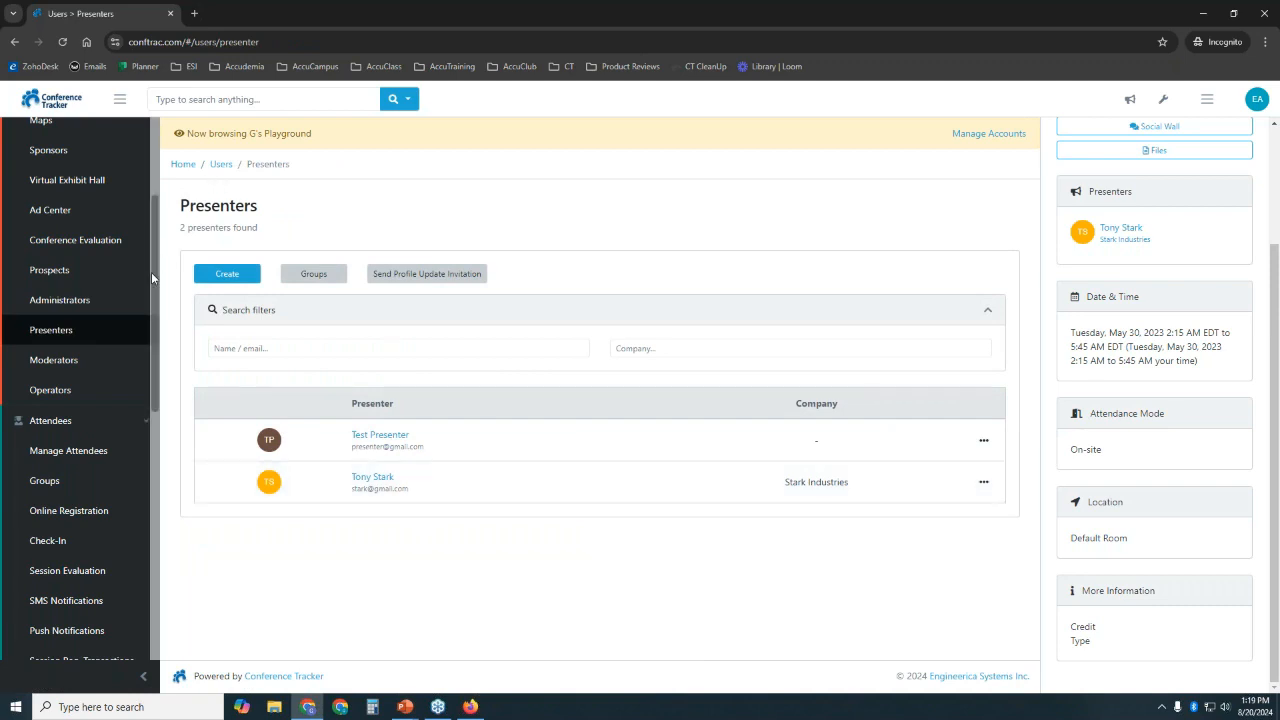
- Find the Landing Page Type section in the conference setup and open the Basic Landing Page configuration
scroll(151, 272, "up", 3)
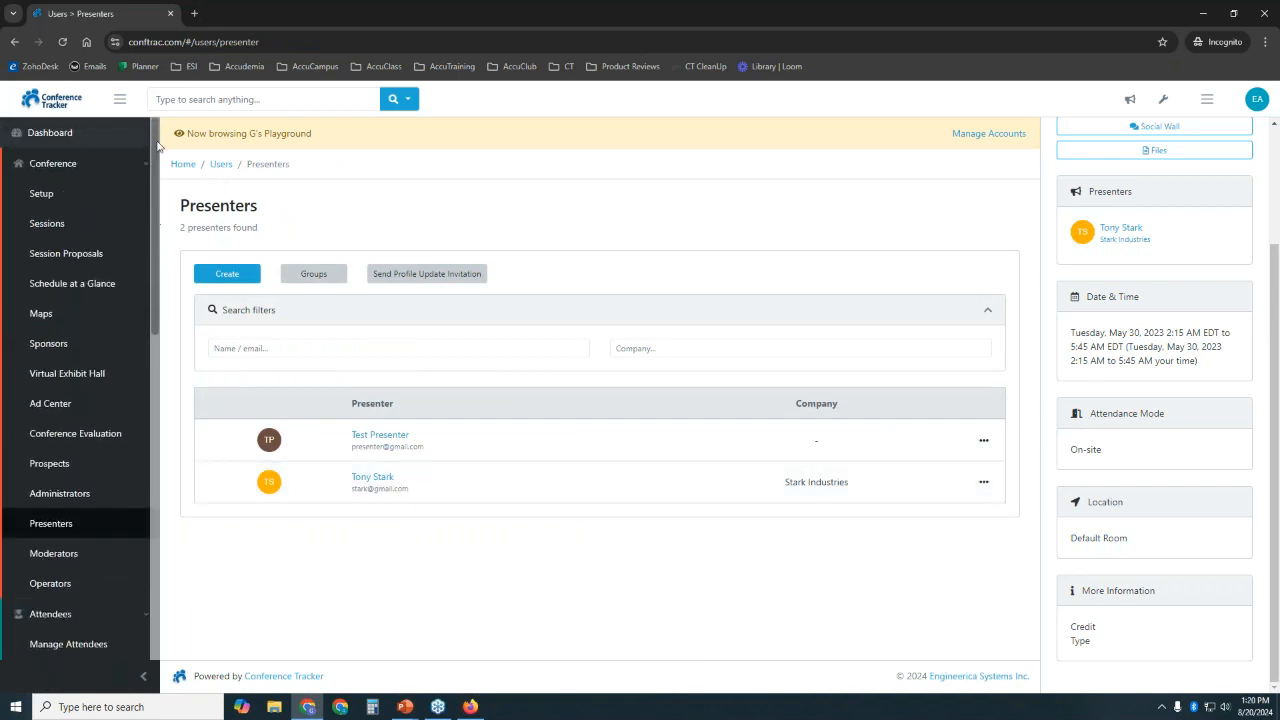
left_click(126, 194)
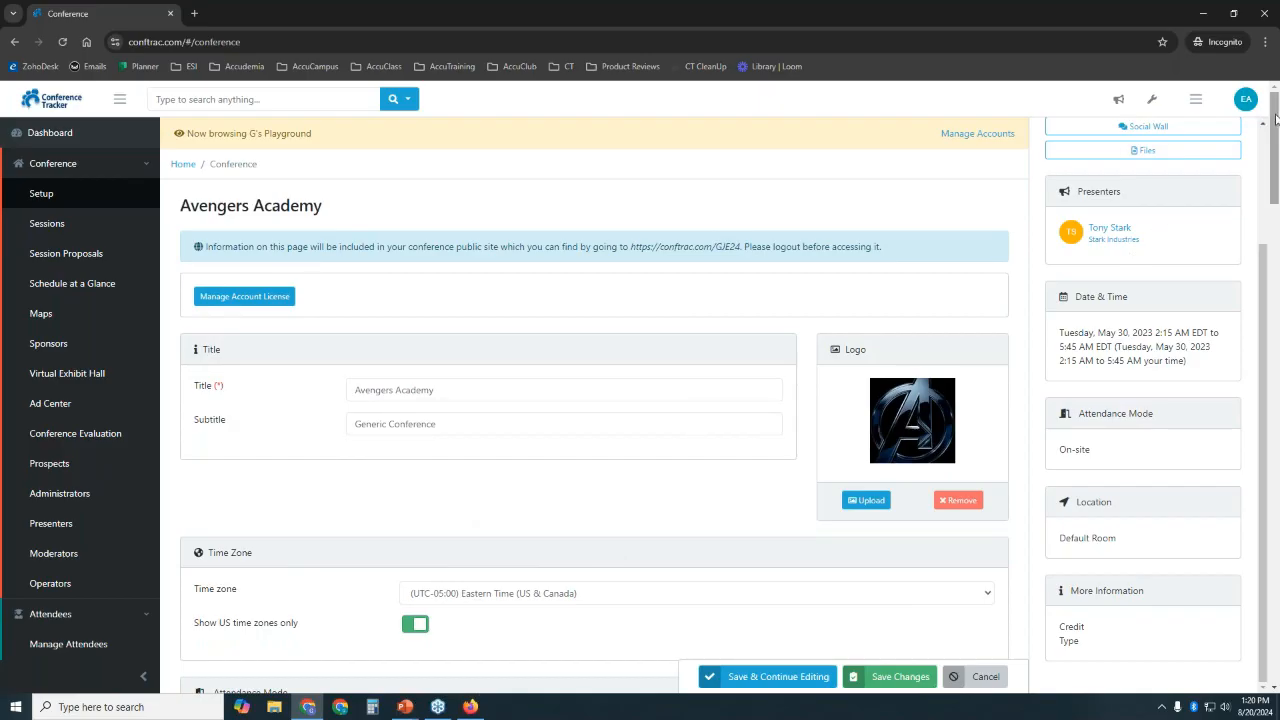
left_click_drag(1275, 118, 1272, 557)
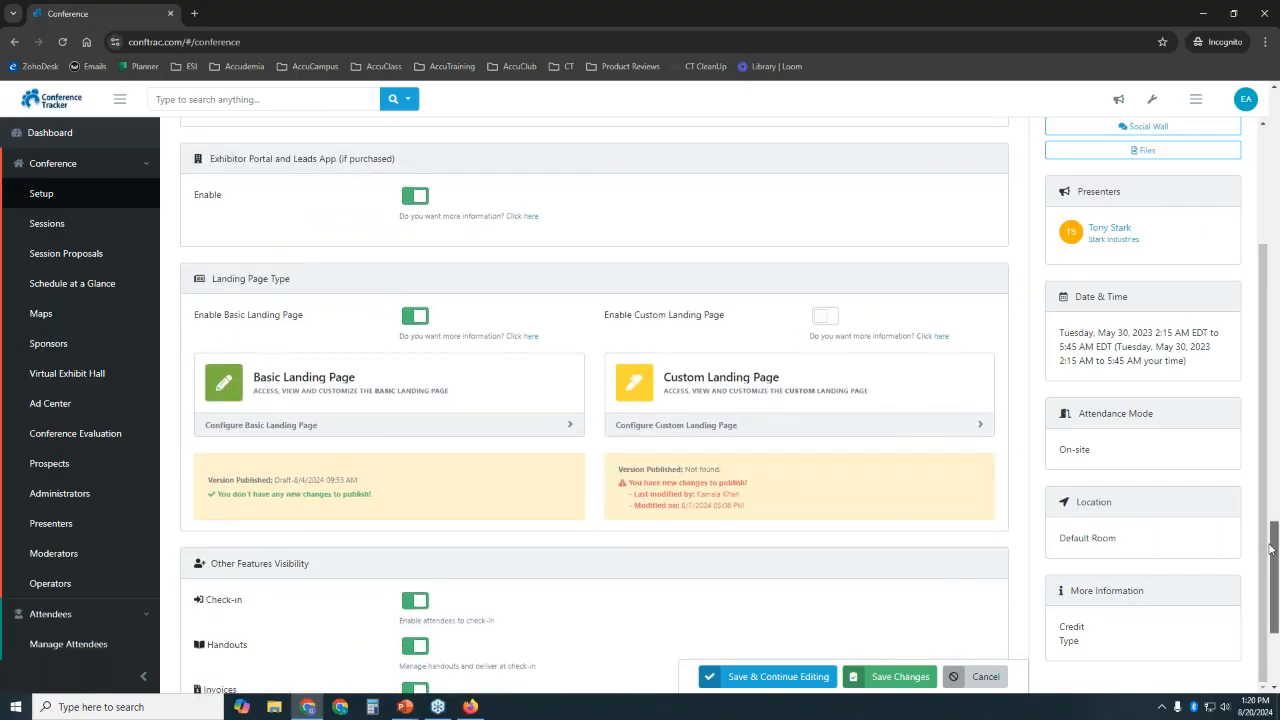
left_click_drag(212, 278, 538, 283)
left_click(300, 324)
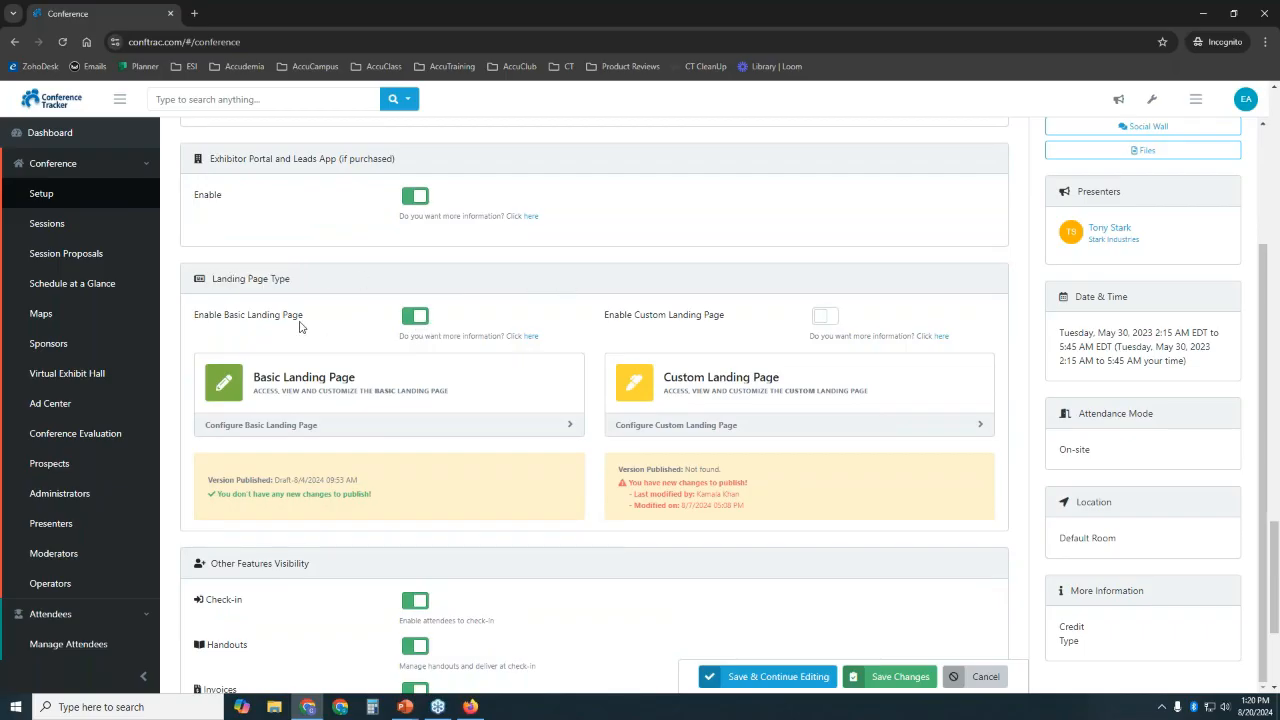
left_click(410, 316)
left_click(357, 392)
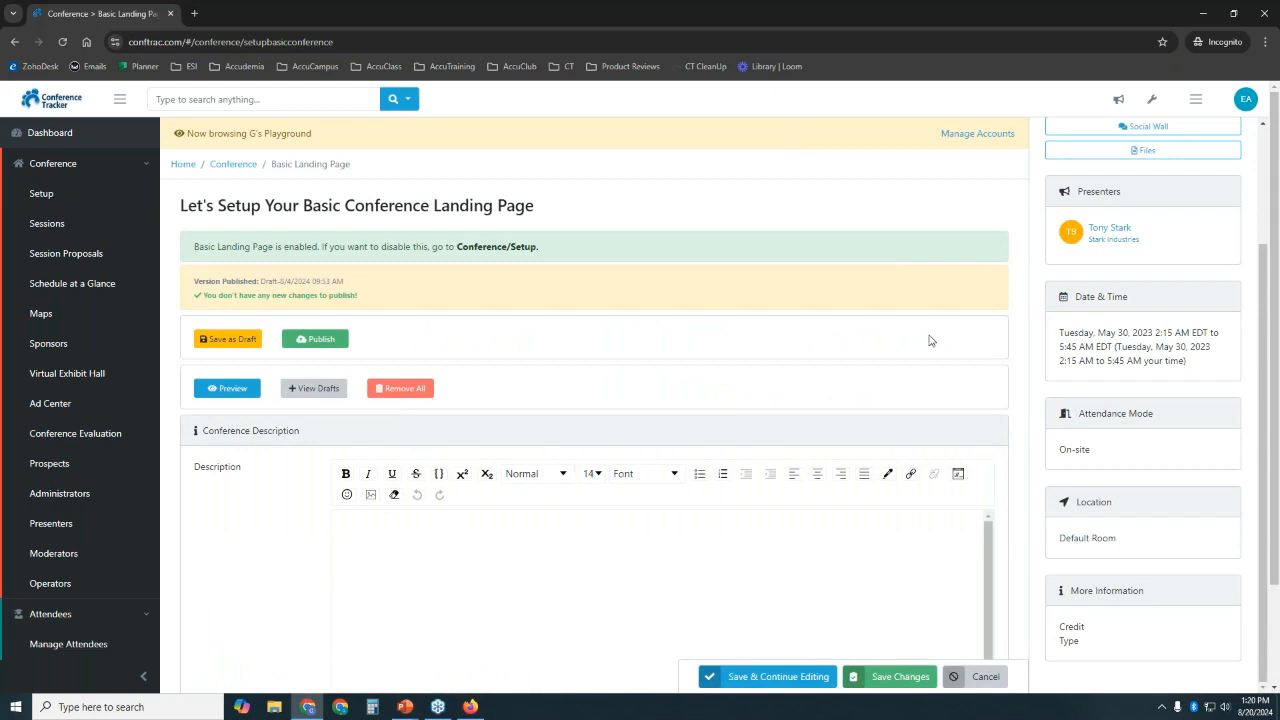
- Look through the basic landing page's description options and leave the page without saving
left_click_drag(1275, 270, 1275, 421)
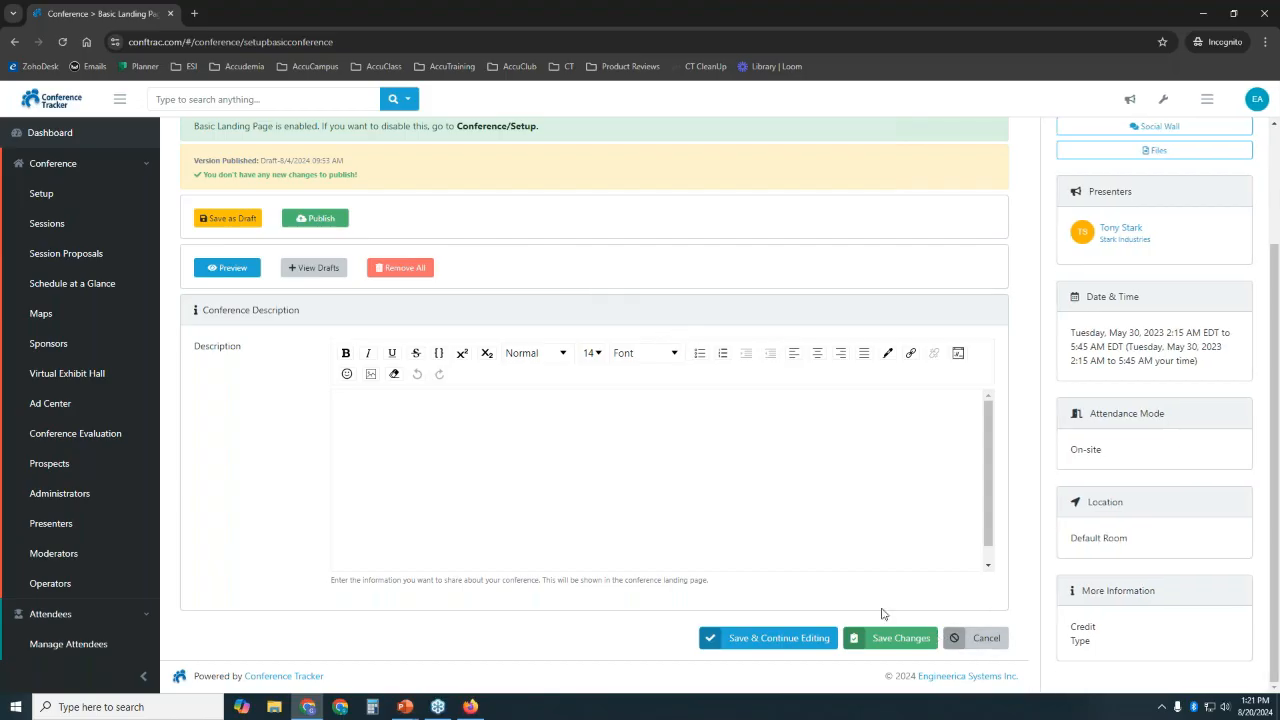
left_click(975, 637)
left_click(670, 186)
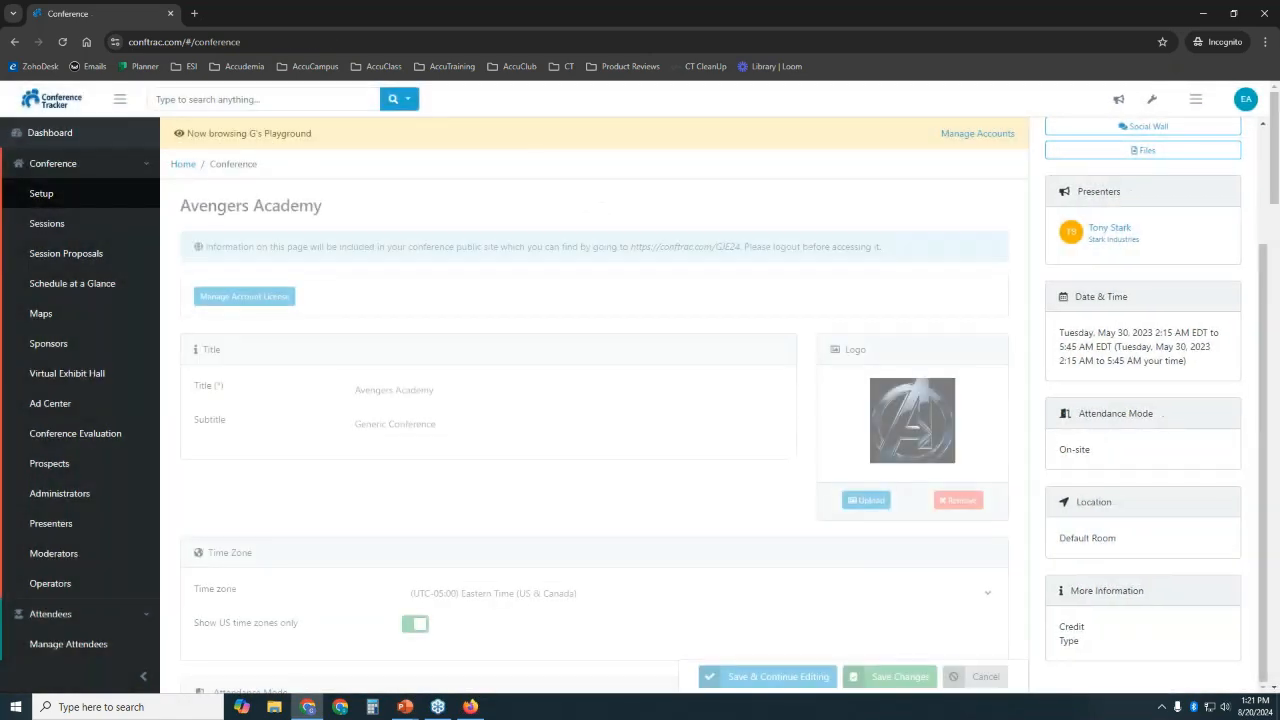
- Enable the custom landing page in the conference setup and save the change while staying on the page
scroll(594, 400, "down", 7)
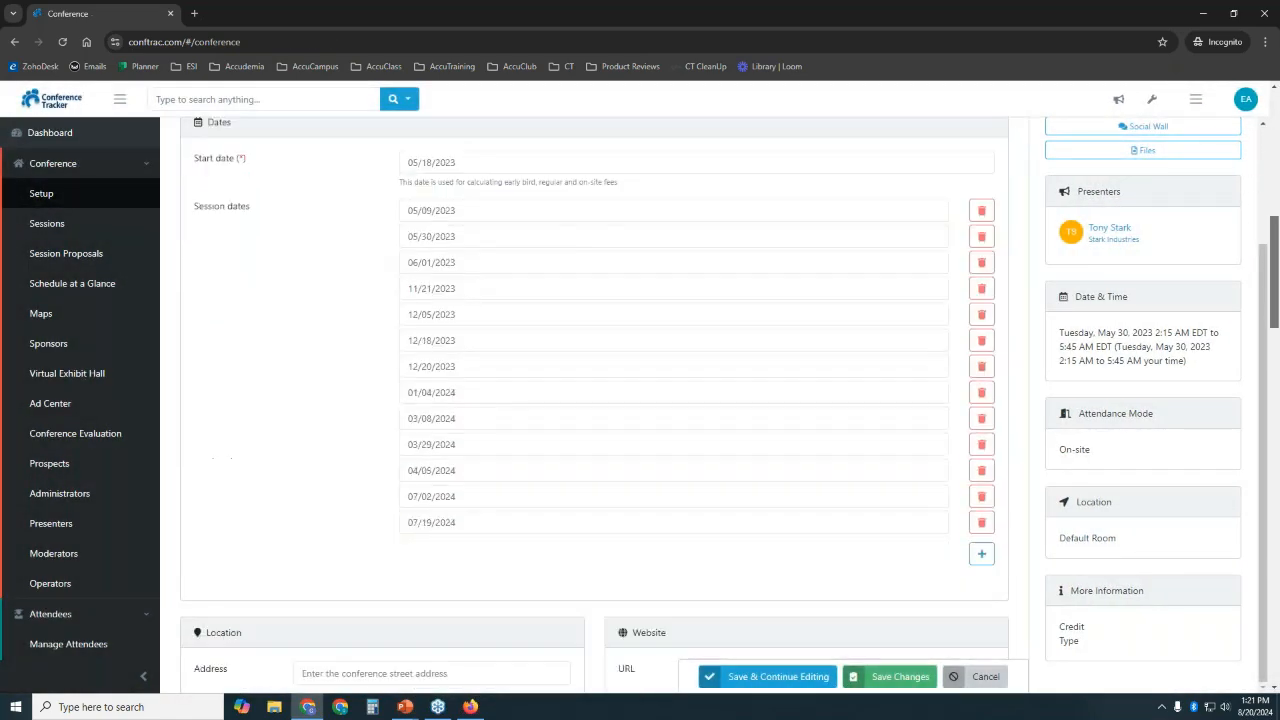
scroll(1213, 579, "down", 15)
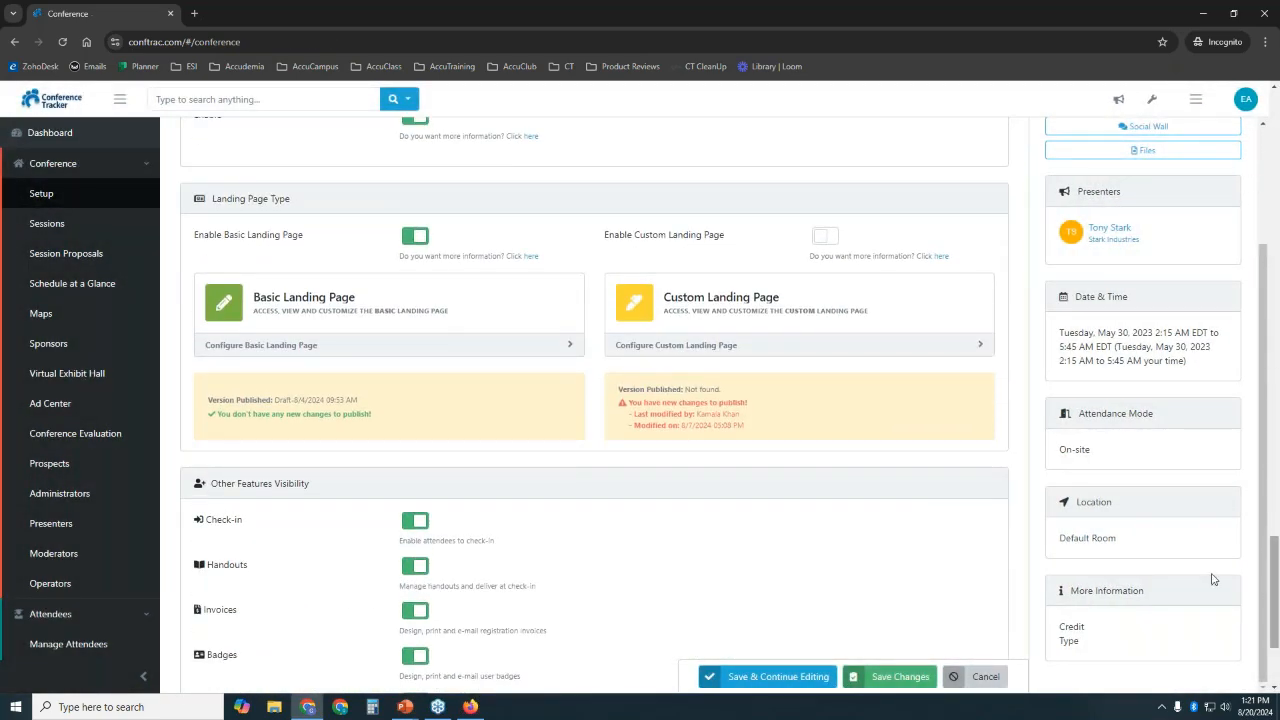
left_click(821, 240)
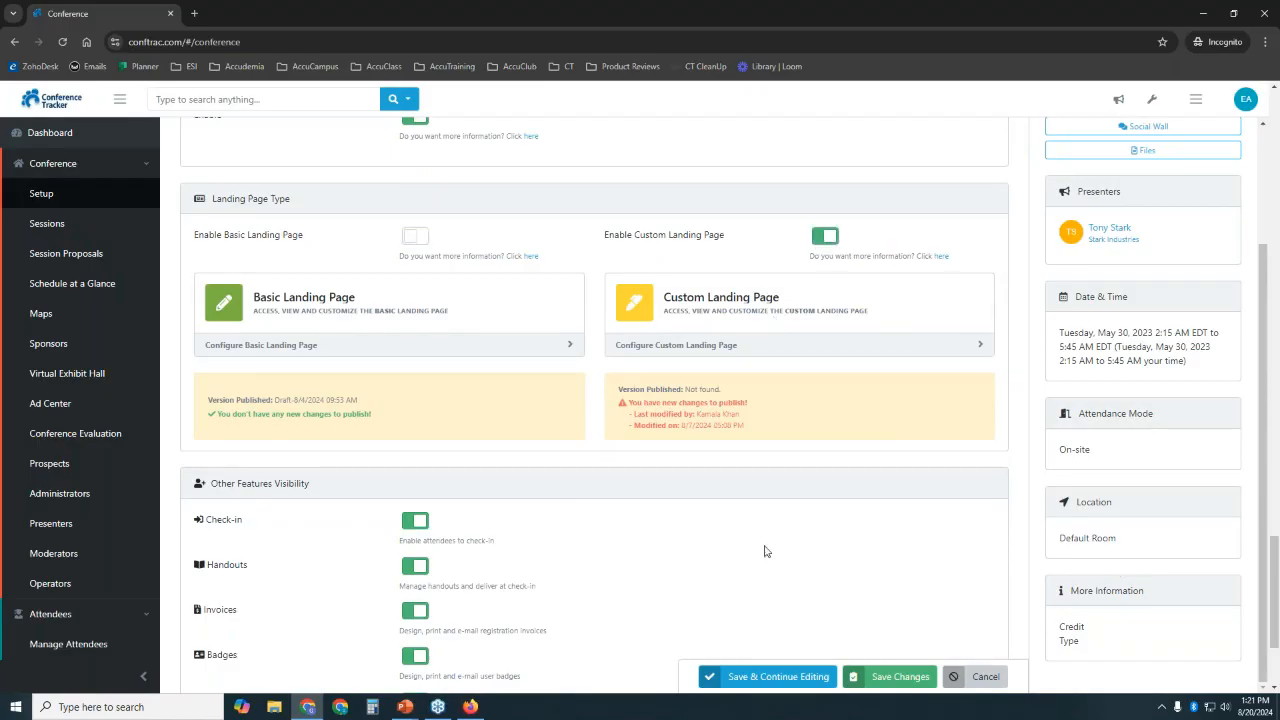
left_click(765, 676)
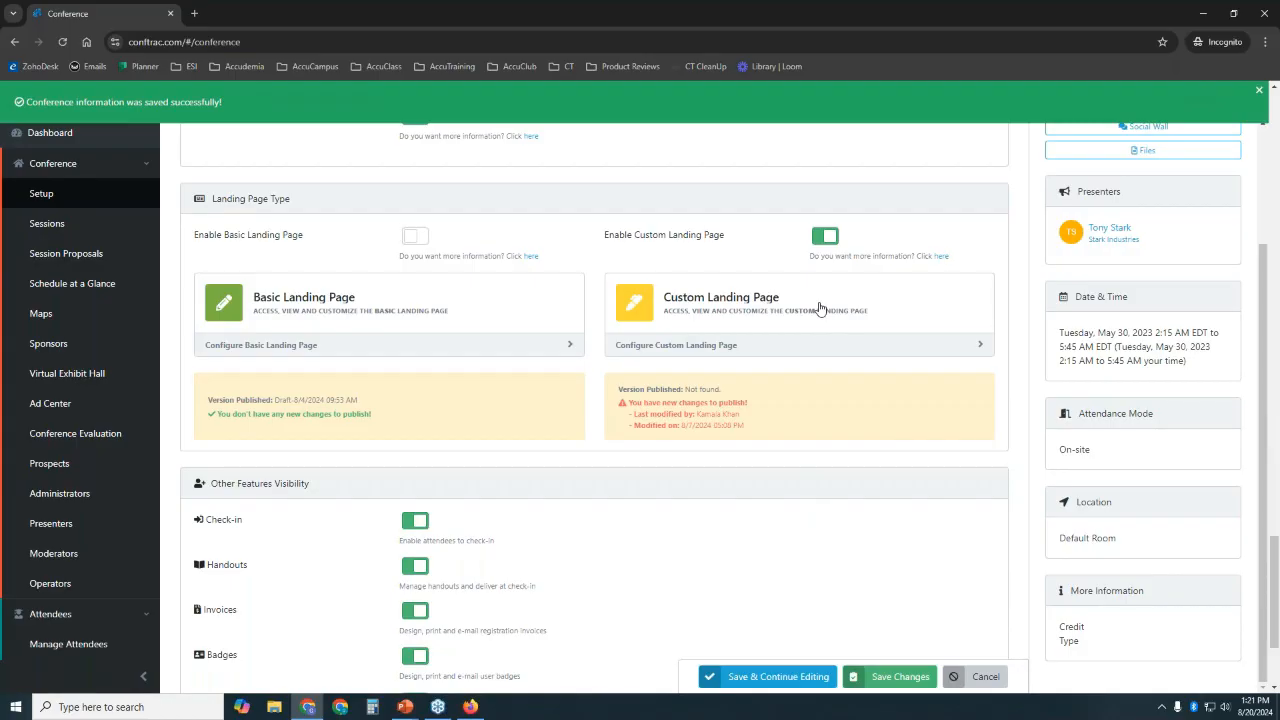
- Open the Custom Landing Page configuration and remove all of its current content, confirming the removal
left_click(818, 308)
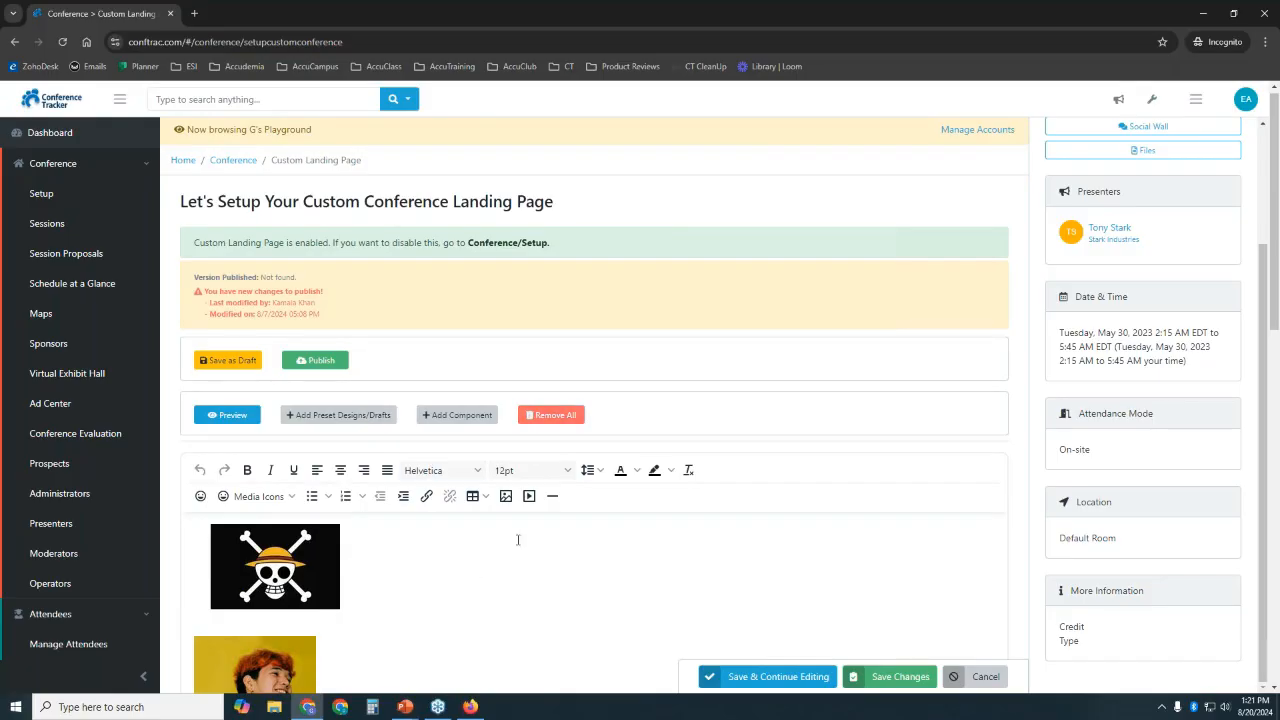
left_click(546, 418)
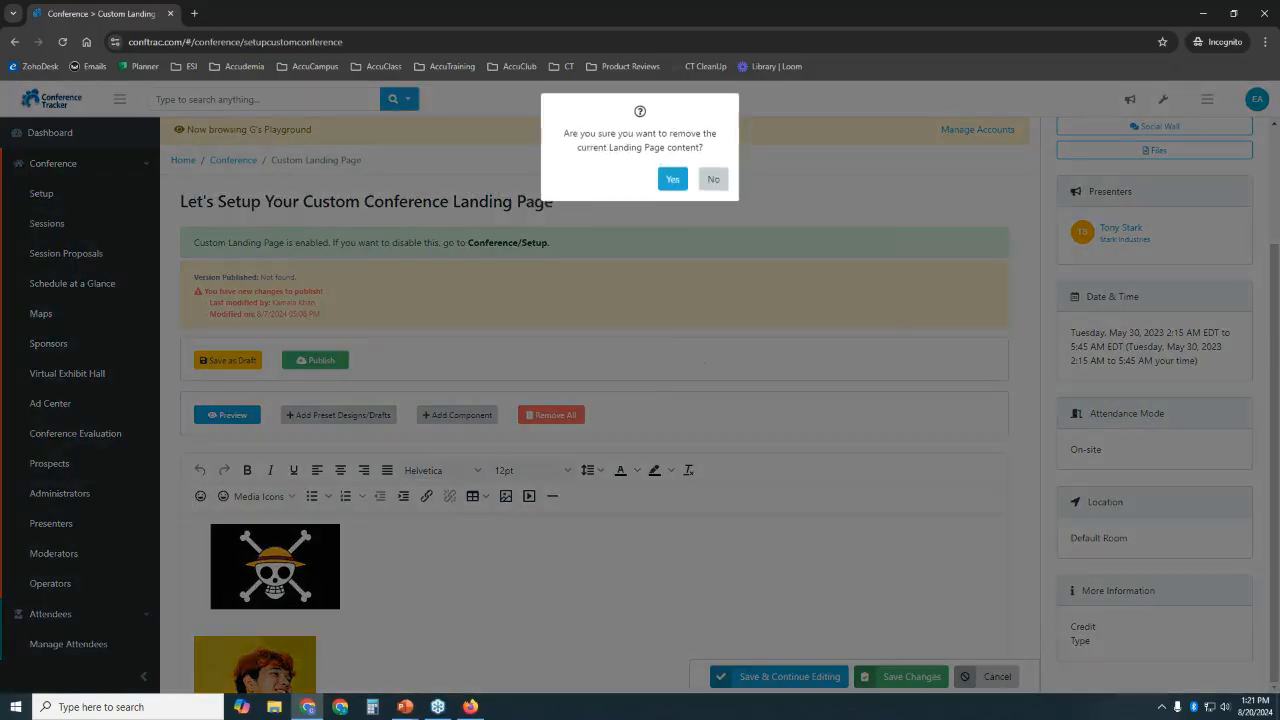
left_click(668, 181)
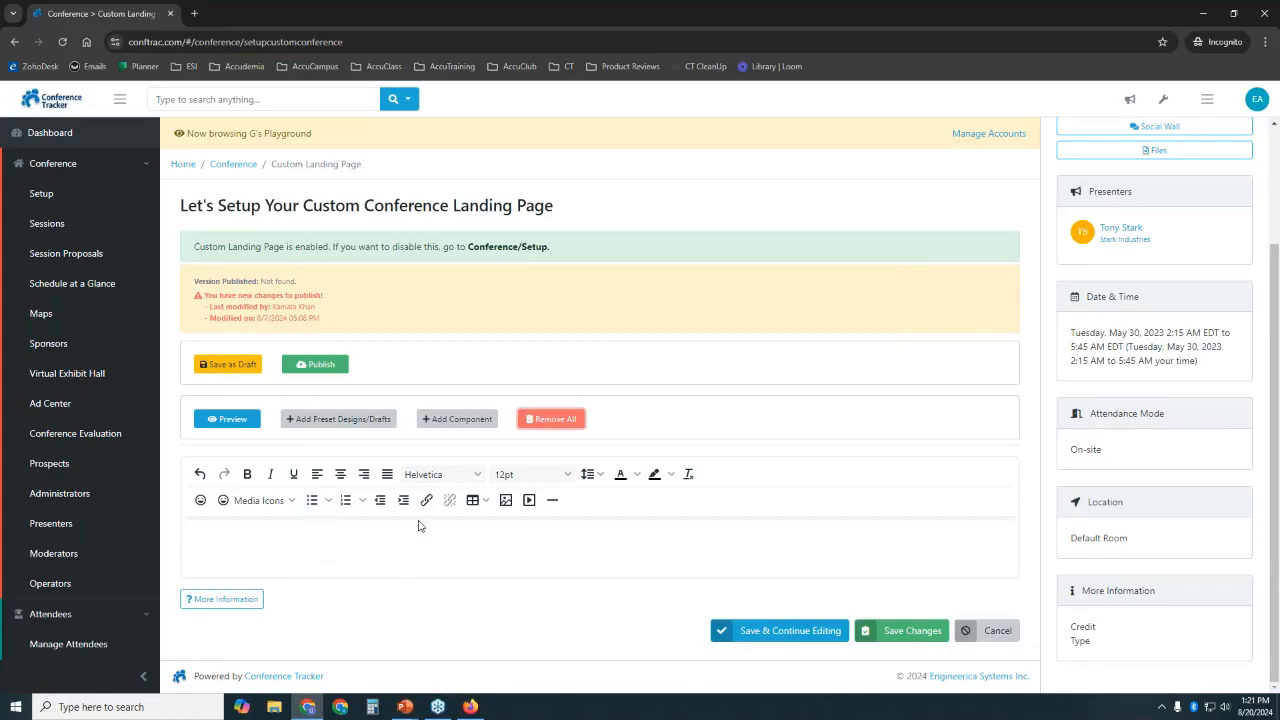
- Look through the social media icons available for the empty landing page, including the Facebook dark mode and color versions
left_click(271, 547)
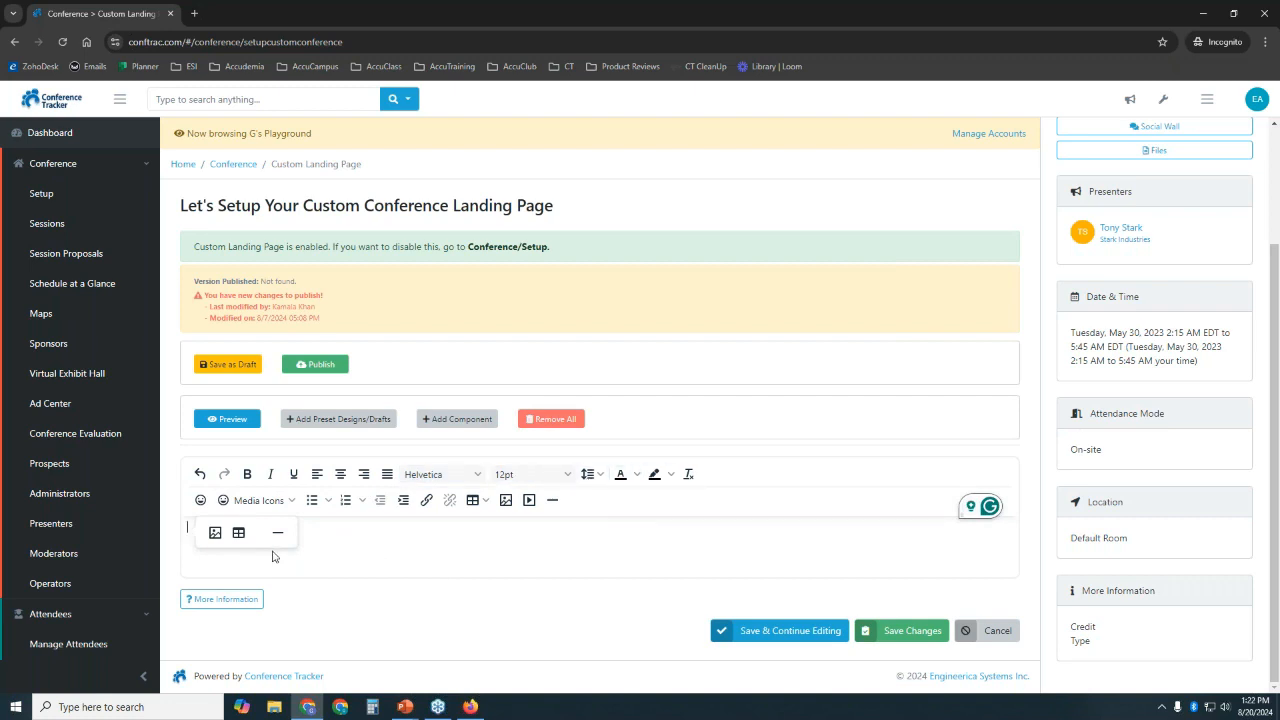
left_click(258, 500)
mouse_move(283, 525)
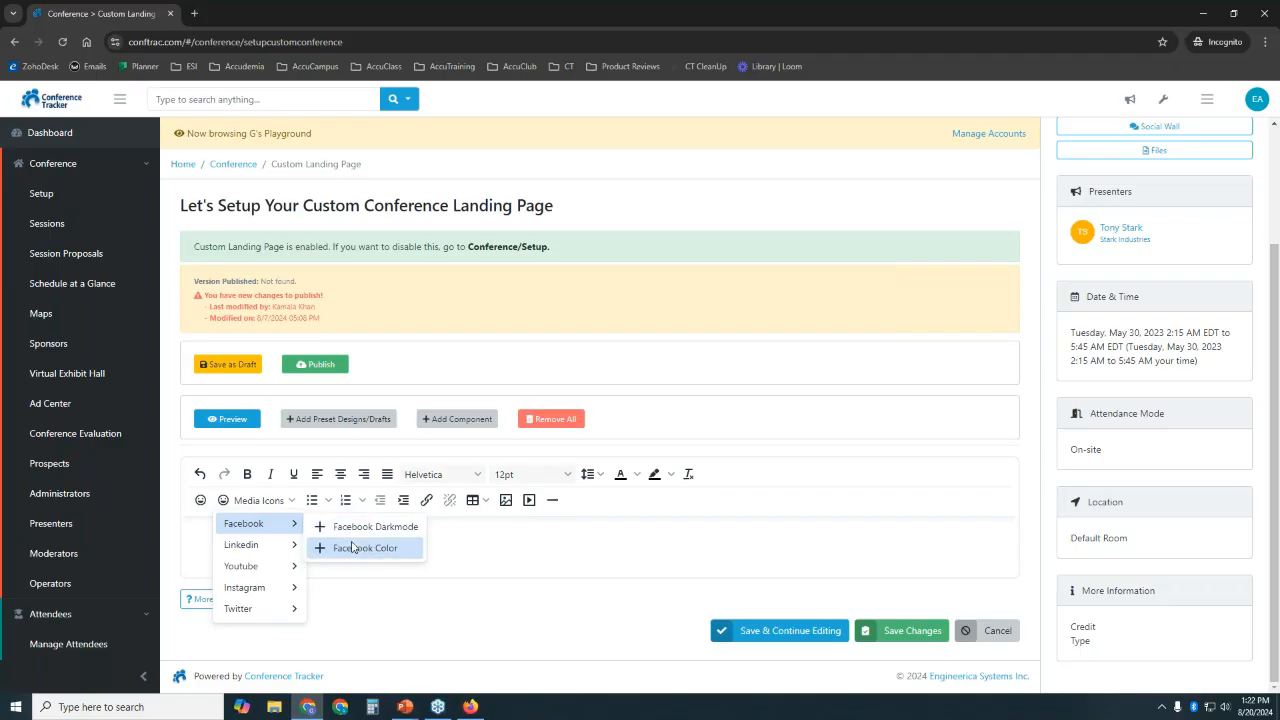
mouse_move(287, 611)
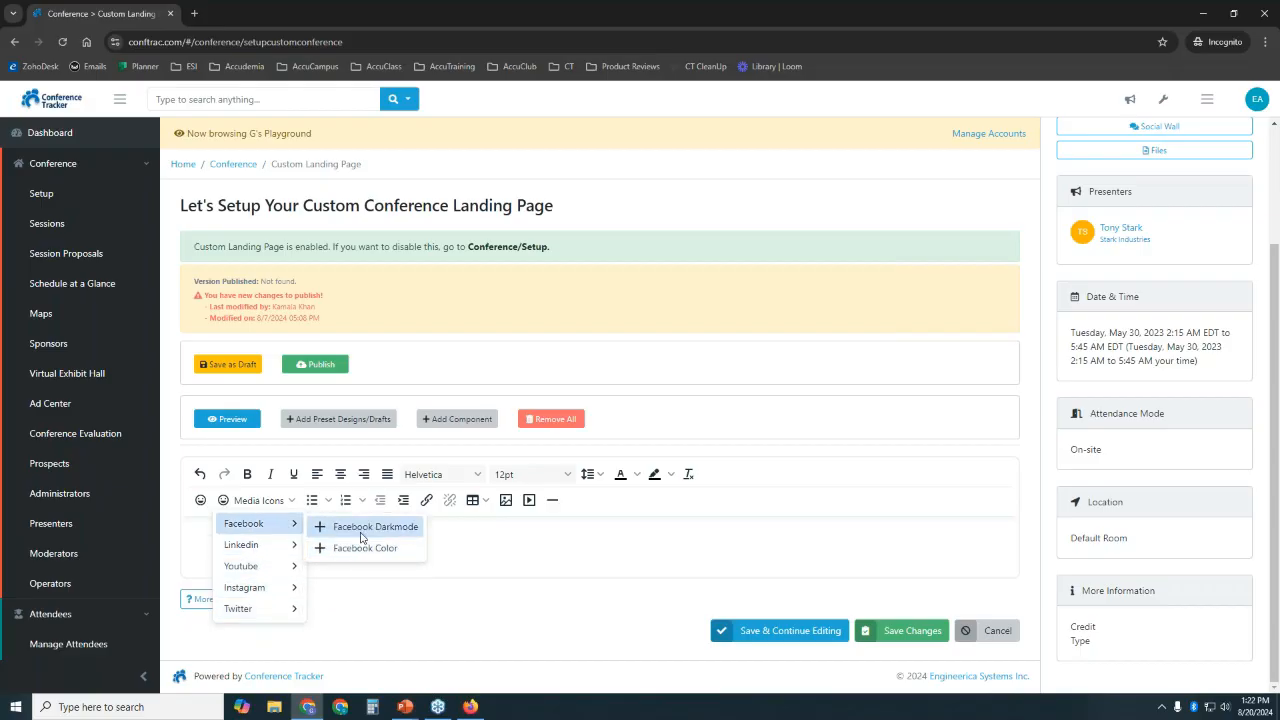
mouse_move(295, 572)
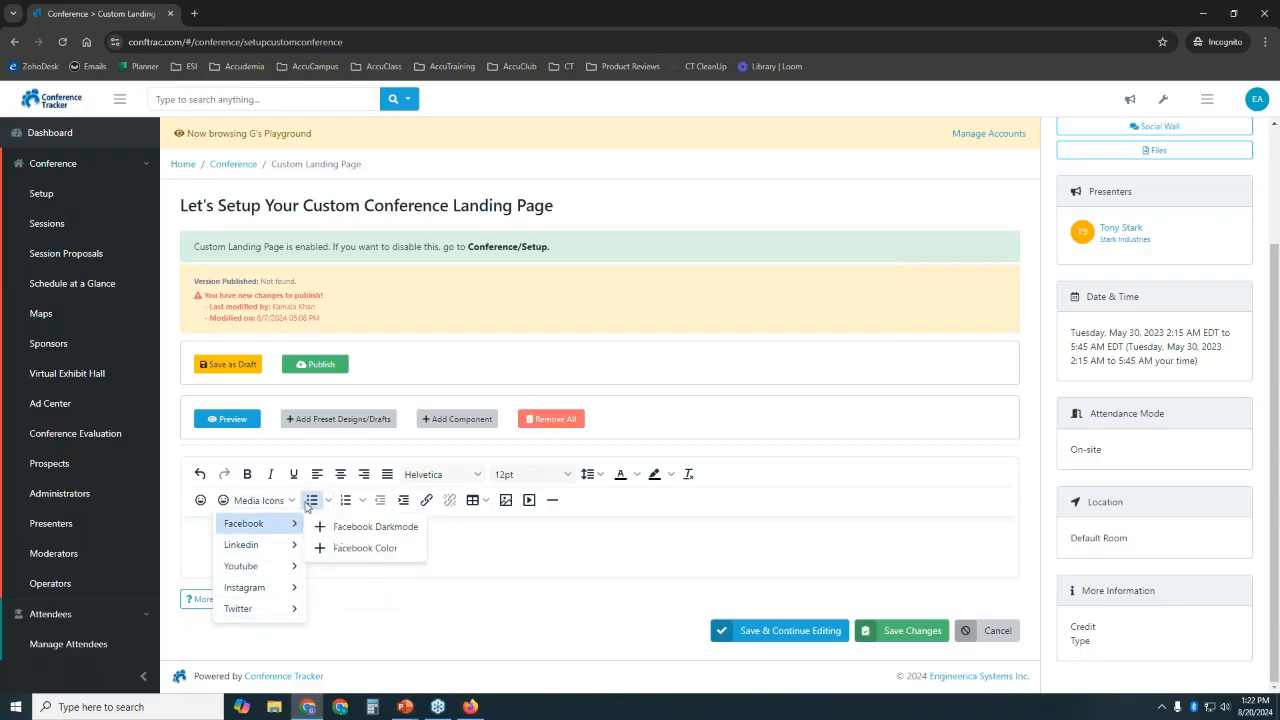
- Look through the emojis available for the landing page and close the collection without inserting any
left_click(203, 507)
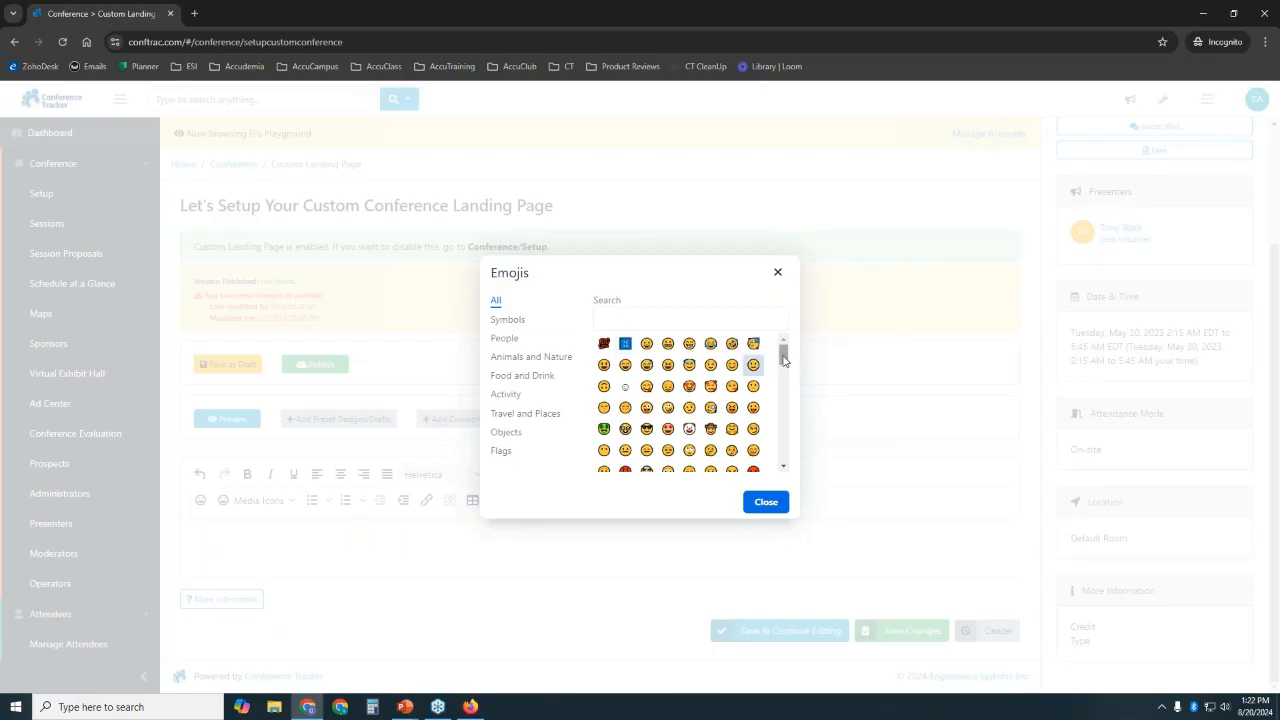
mouse_move(784, 356)
left_mouse_down()
mouse_move(785, 400)
mouse_move(784, 352)
left_mouse_up()
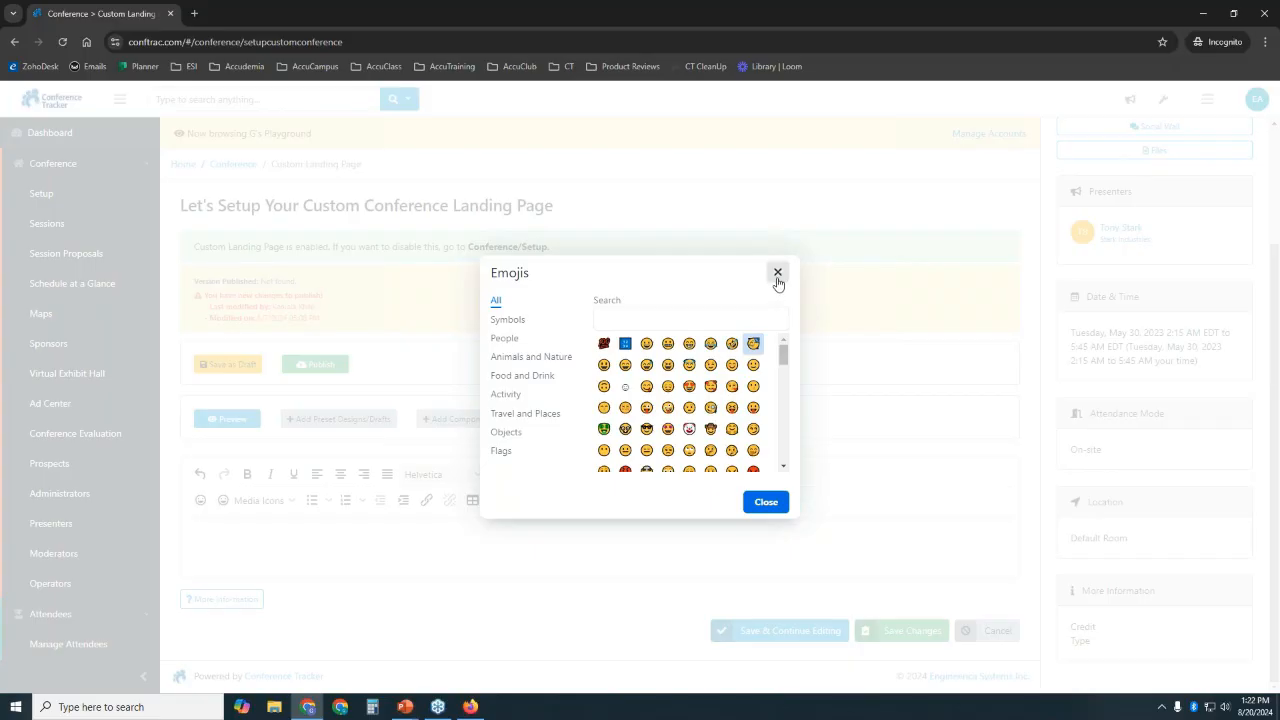
left_click(776, 276)
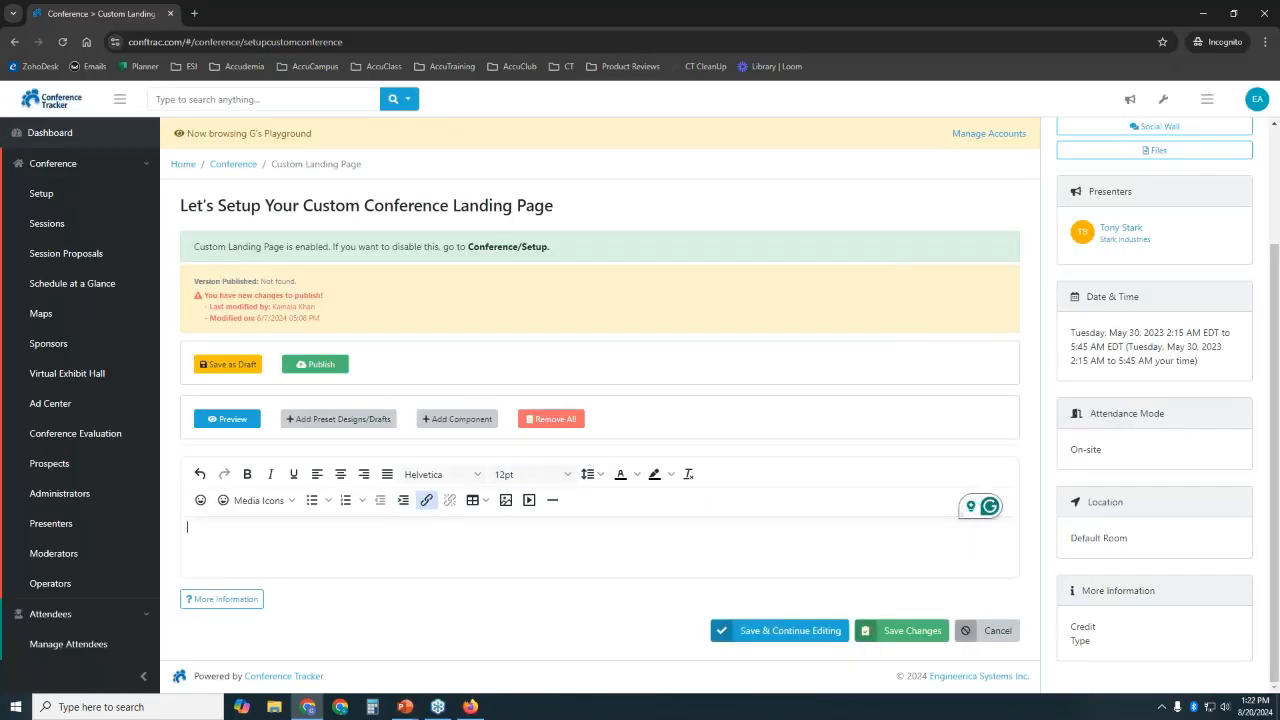
- Review the image insertion options, covering upload, source, width and height, and leave without adding an image
left_click(505, 505)
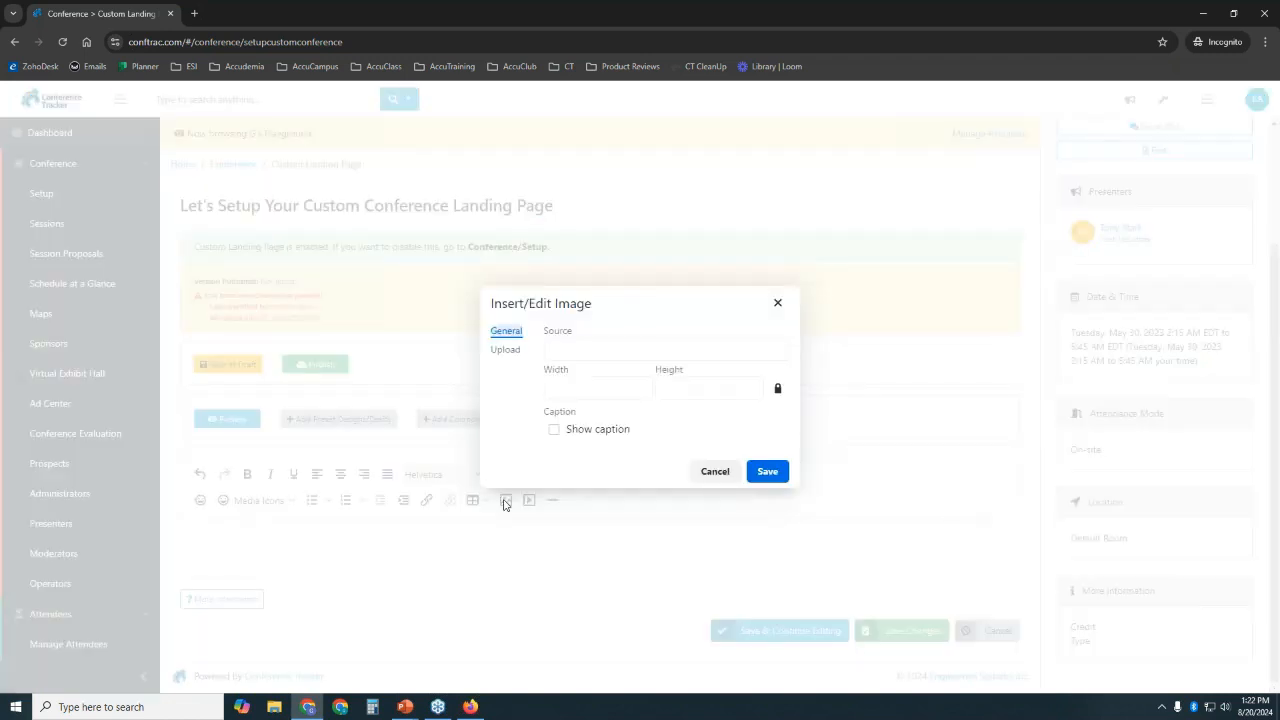
left_click(510, 350)
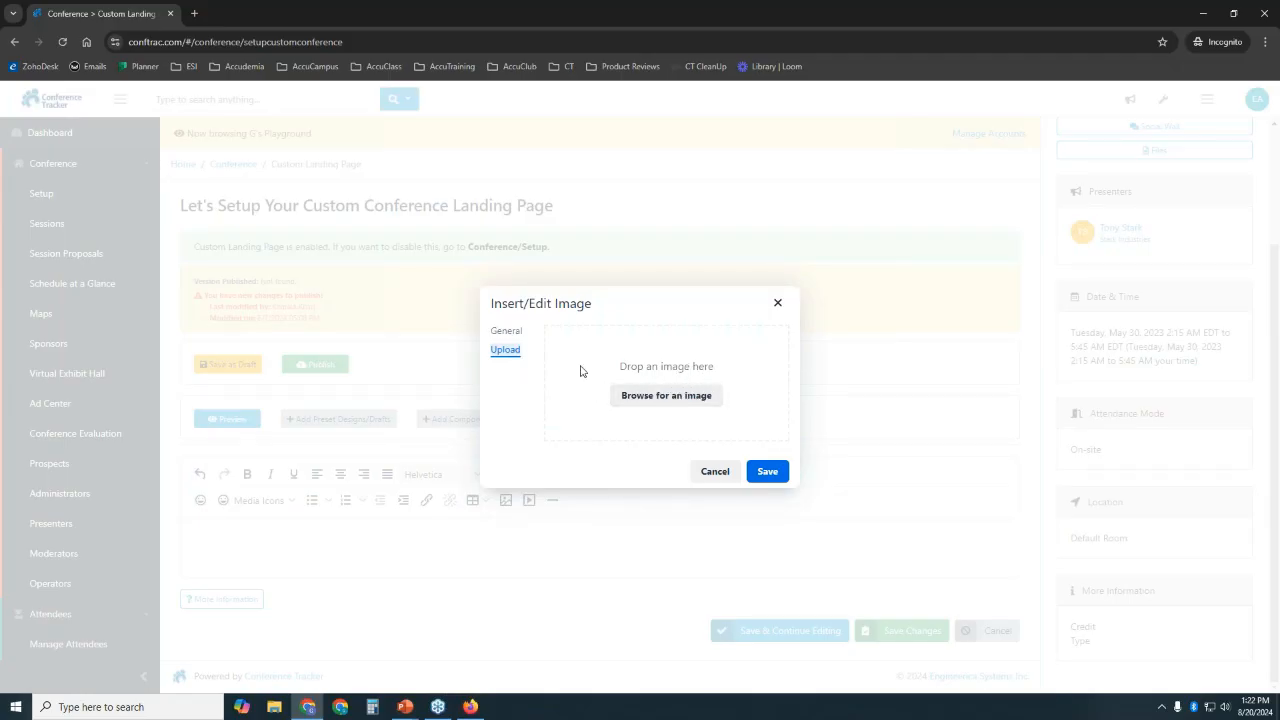
left_click(515, 334)
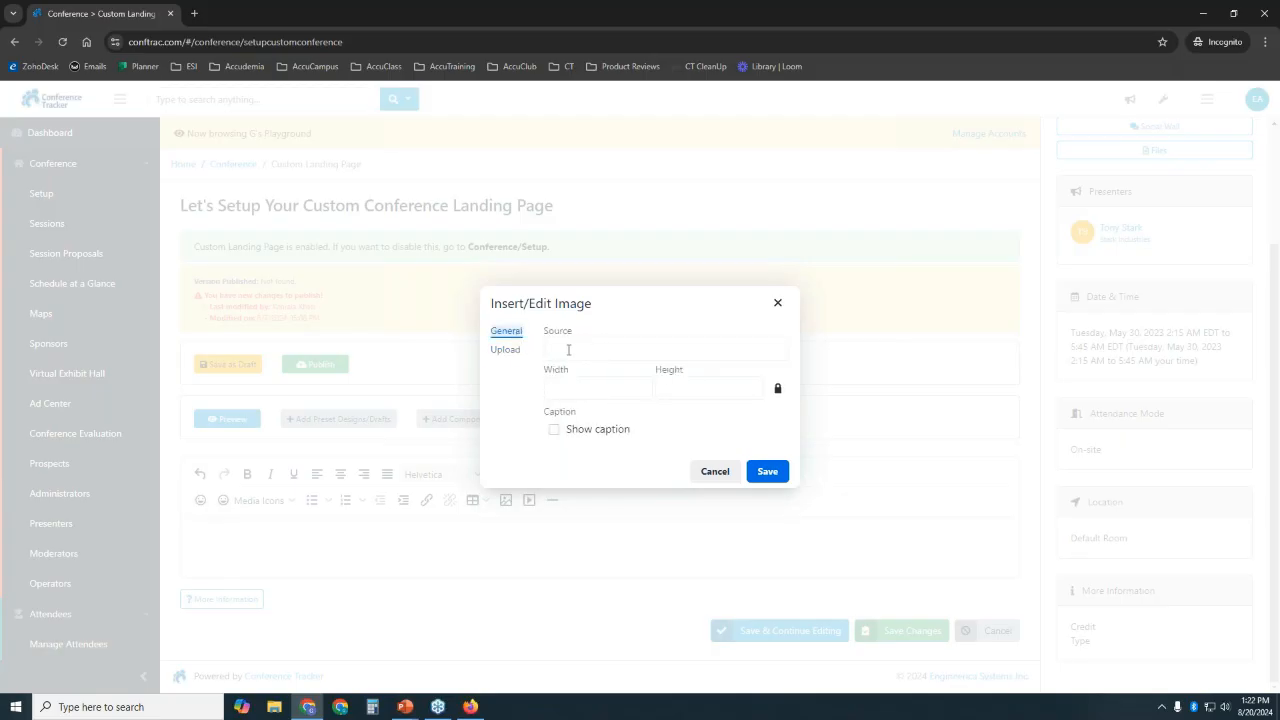
left_click(562, 390)
left_click(711, 390)
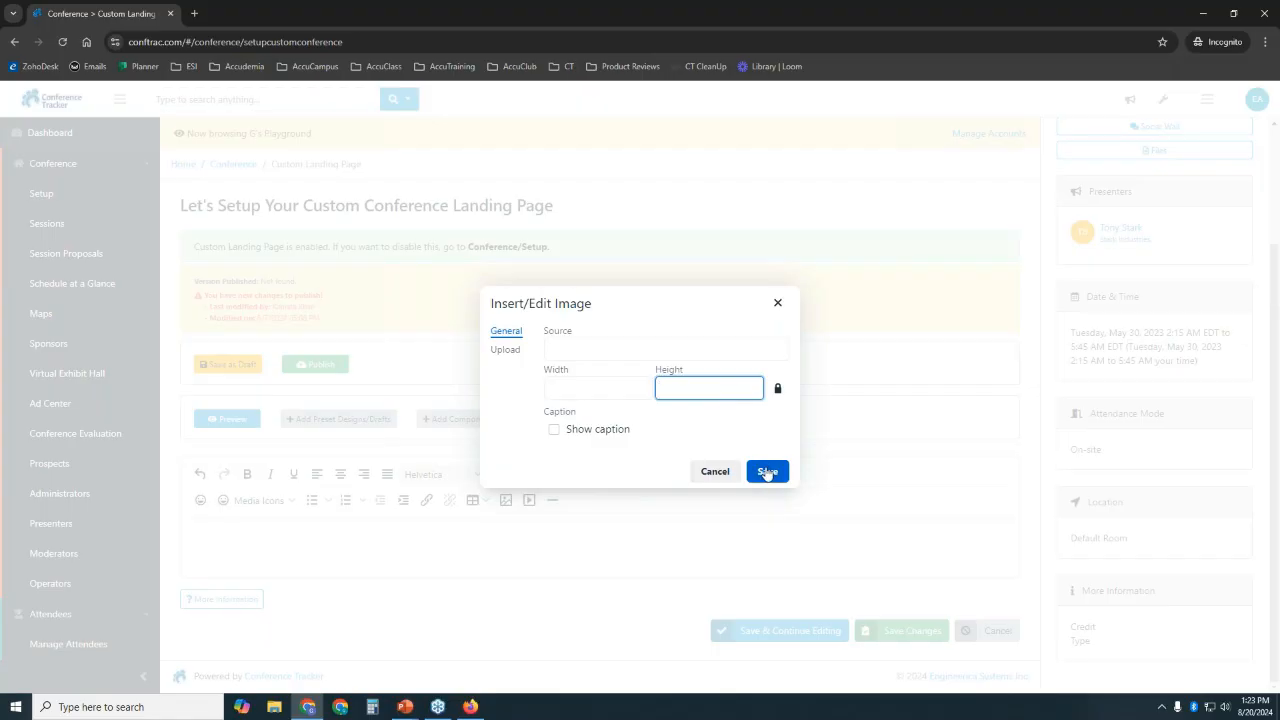
left_click(777, 302)
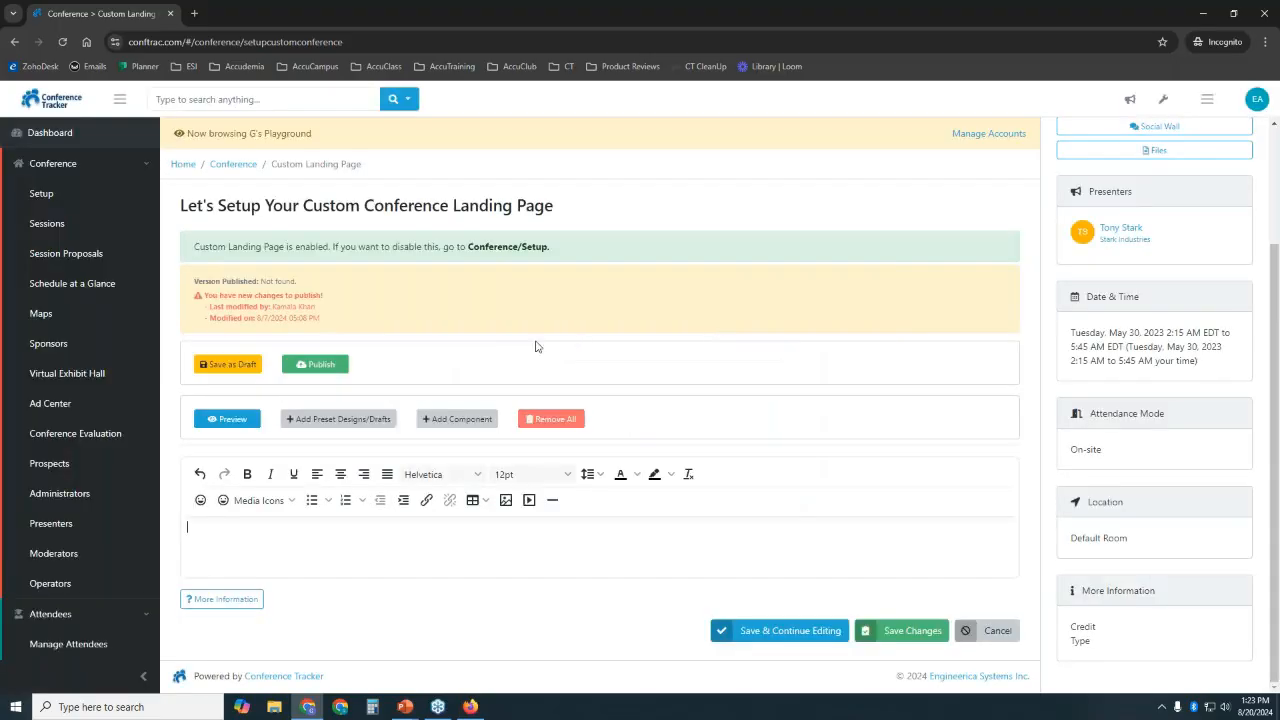
- Review the general, embed code and advanced source options for inserting media, and leave without adding any media
left_click(529, 500)
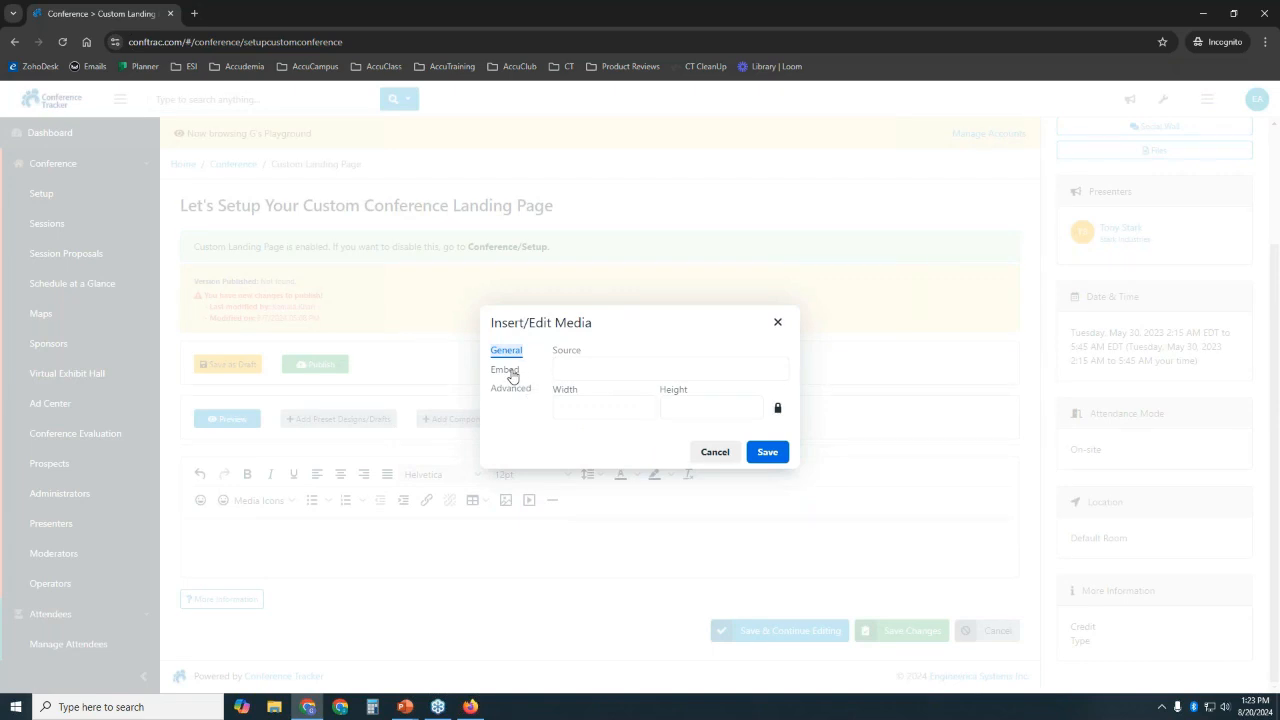
left_click(507, 371)
left_click(614, 369)
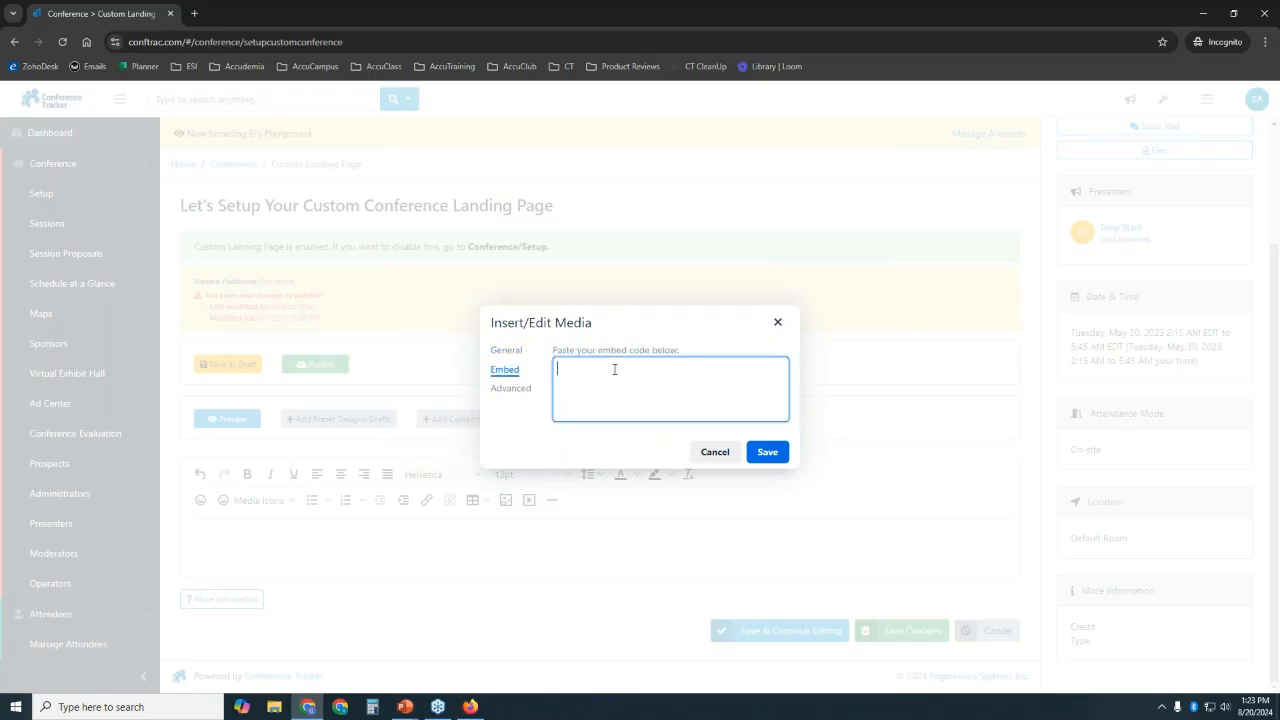
left_click(511, 389)
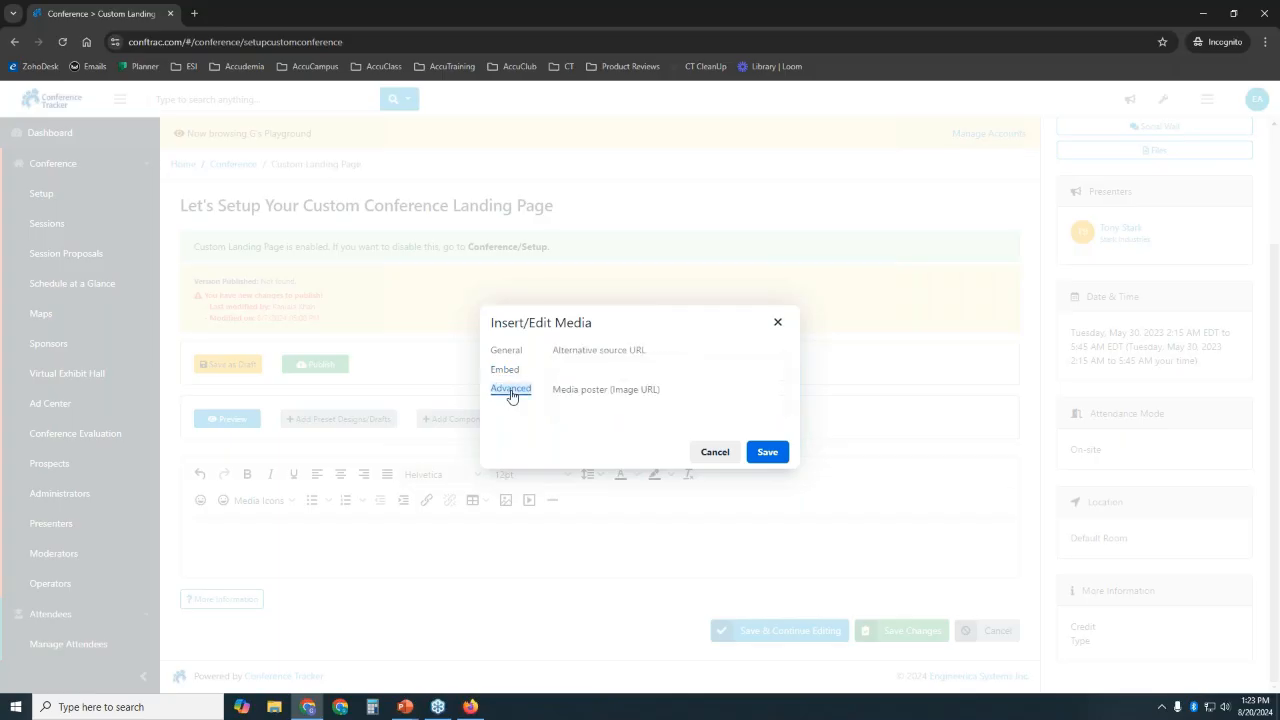
left_click(606, 376)
left_click(615, 408)
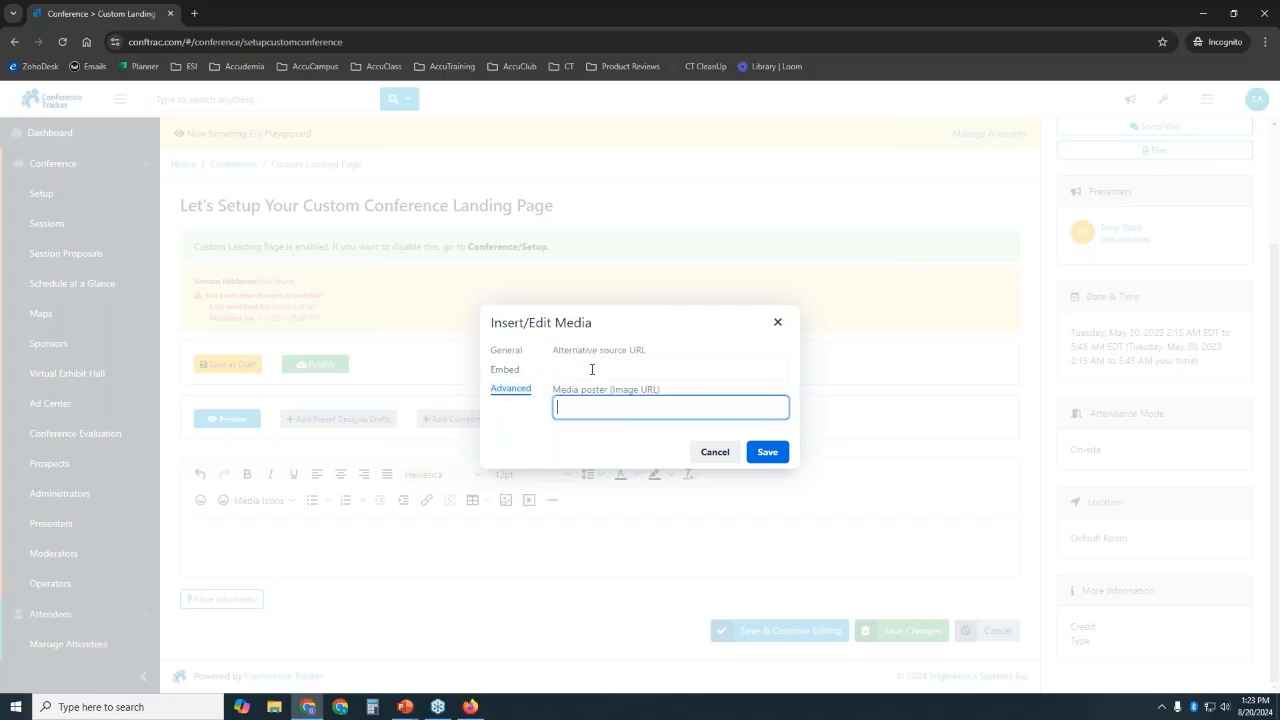
left_click(592, 369)
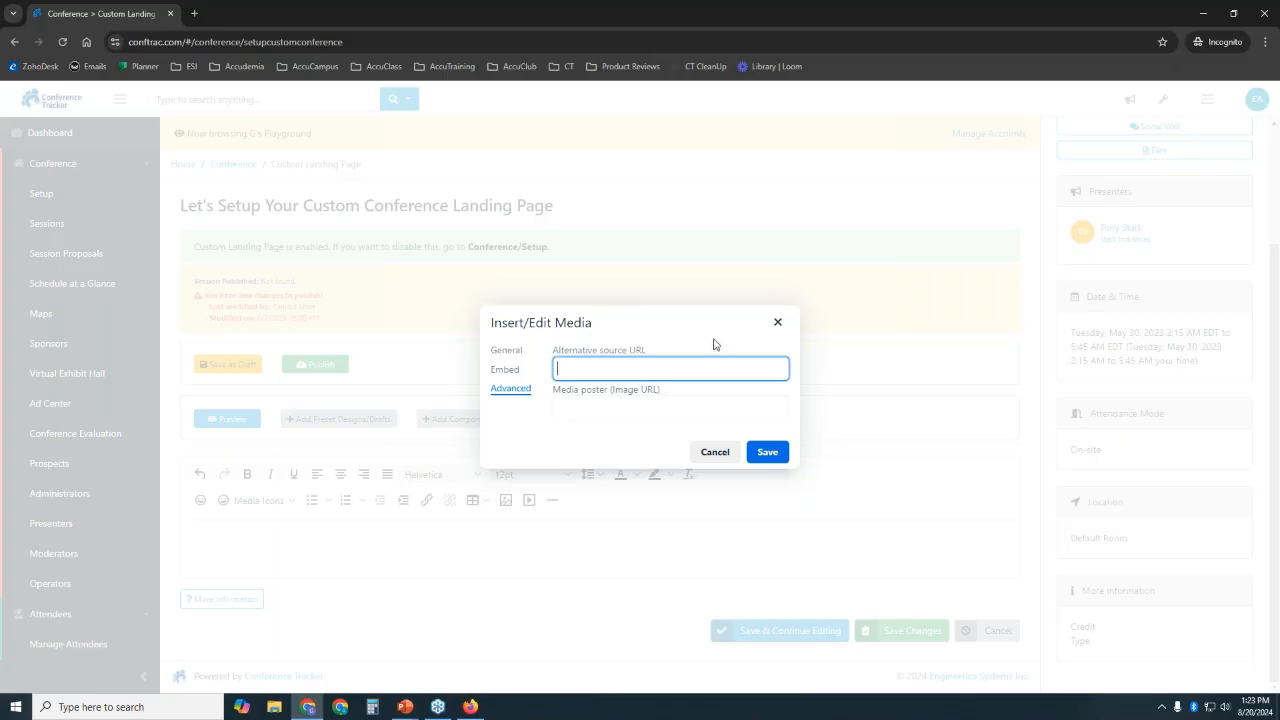
left_click(778, 323)
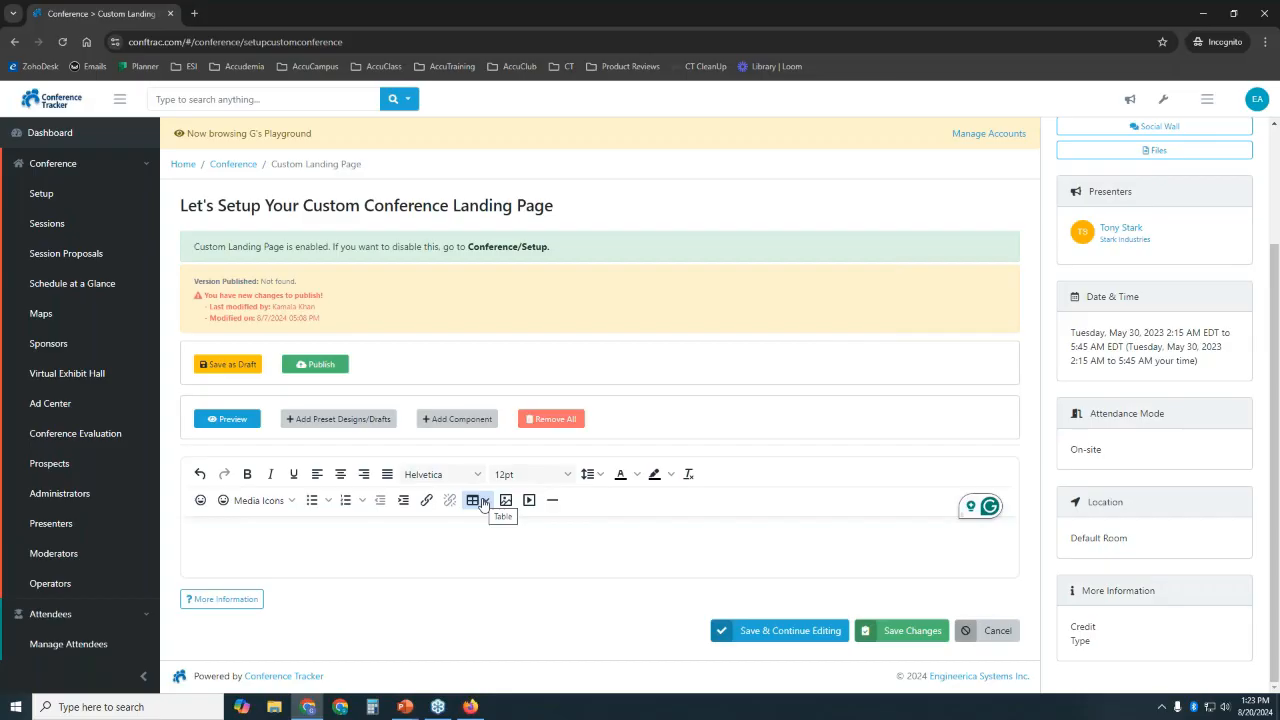
- Insert a horizontal line into the landing page content and look over the table, cell, row and column options
left_click(553, 503)
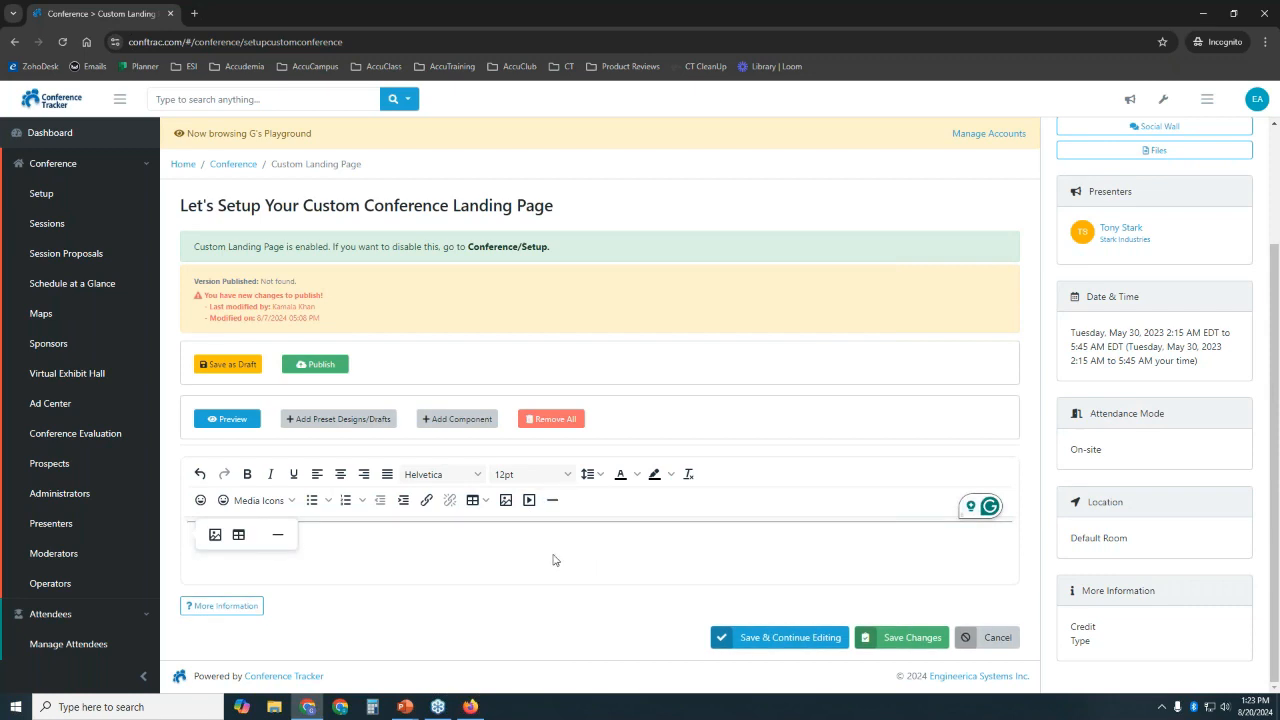
left_click(483, 504)
mouse_move(545, 524)
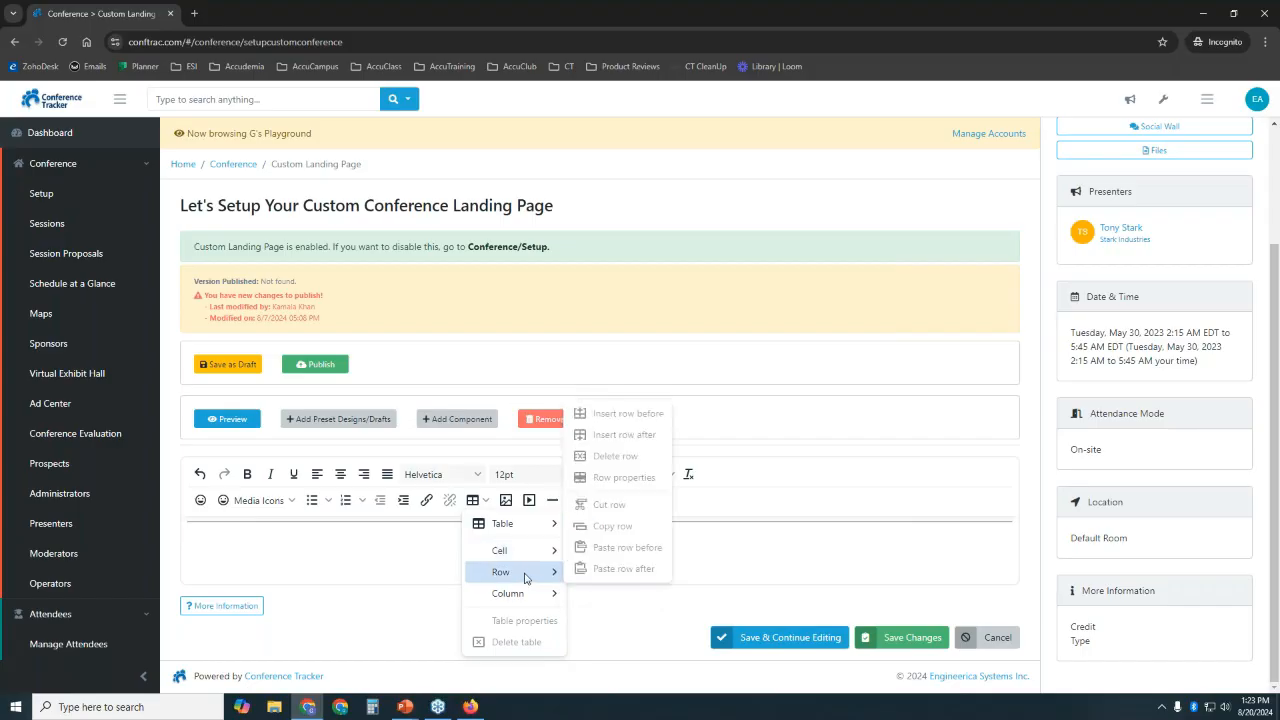
mouse_move(524, 594)
left_click(411, 530)
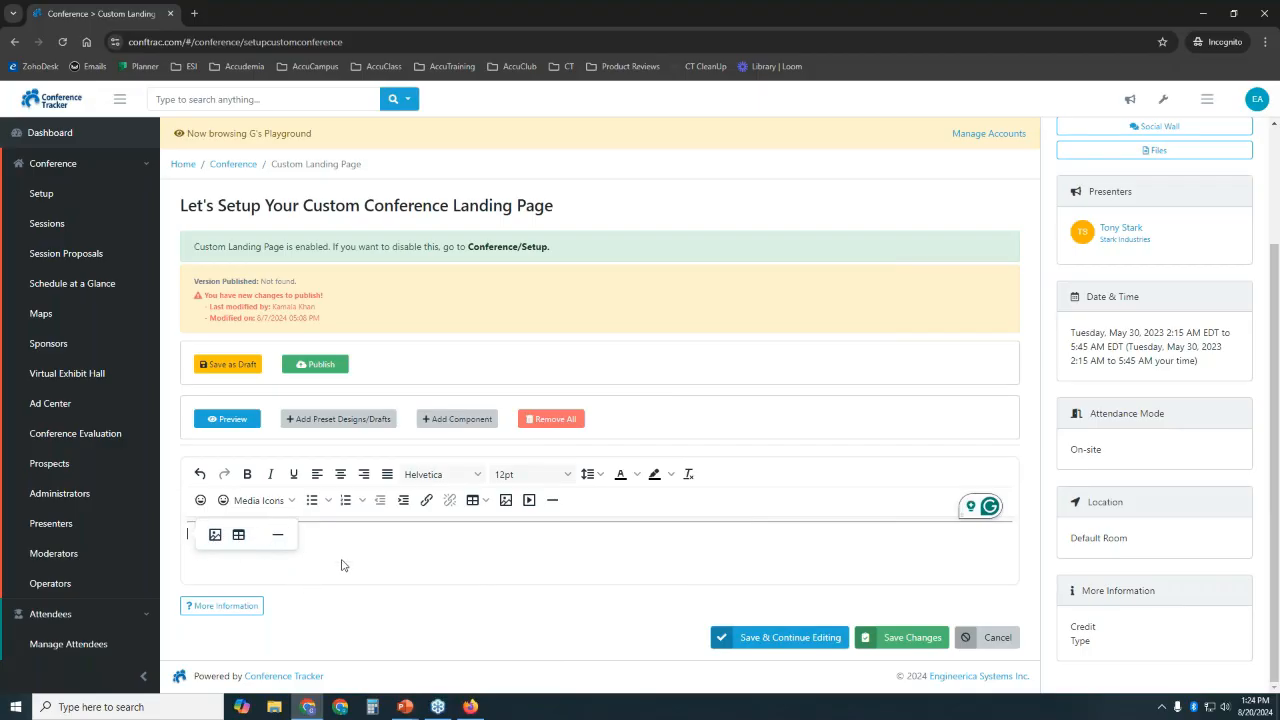
- Open the preset designs and preview the templates from Presenters and Exhibitors - Rainbow Hues back to Full Design - Sunburst
left_click(350, 422)
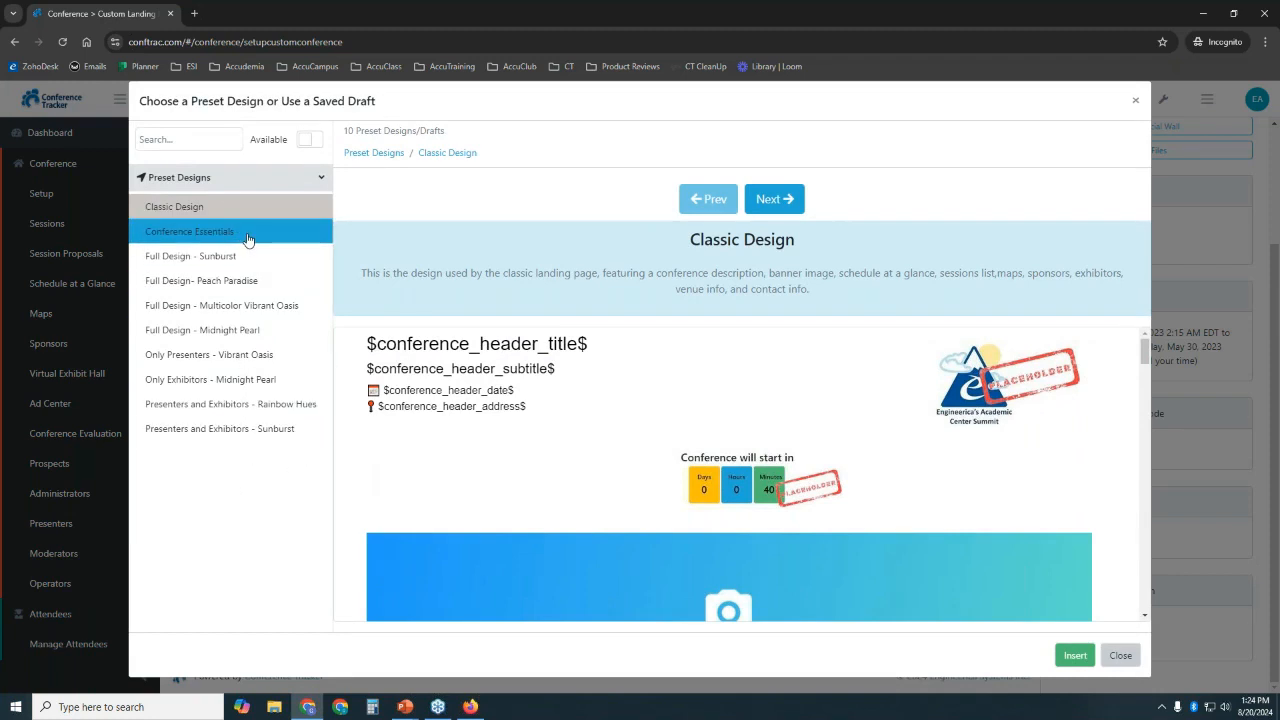
left_click(259, 404)
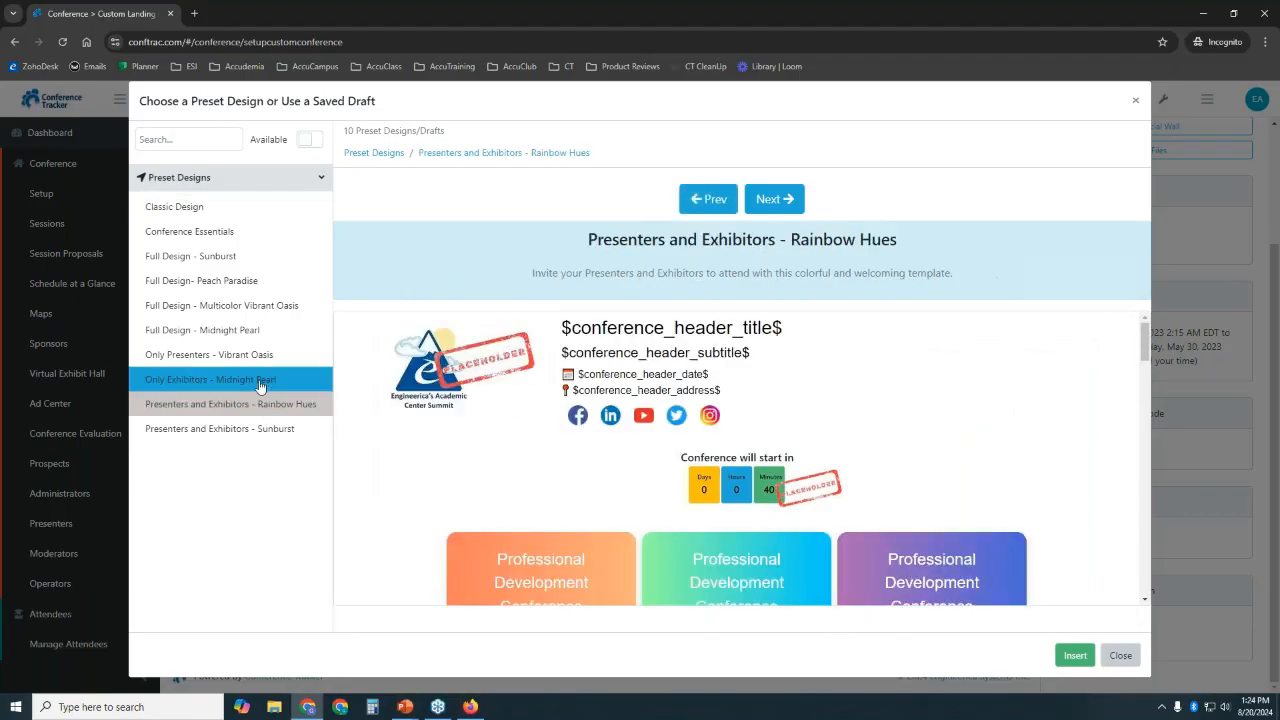
left_click(257, 379)
left_click(258, 355)
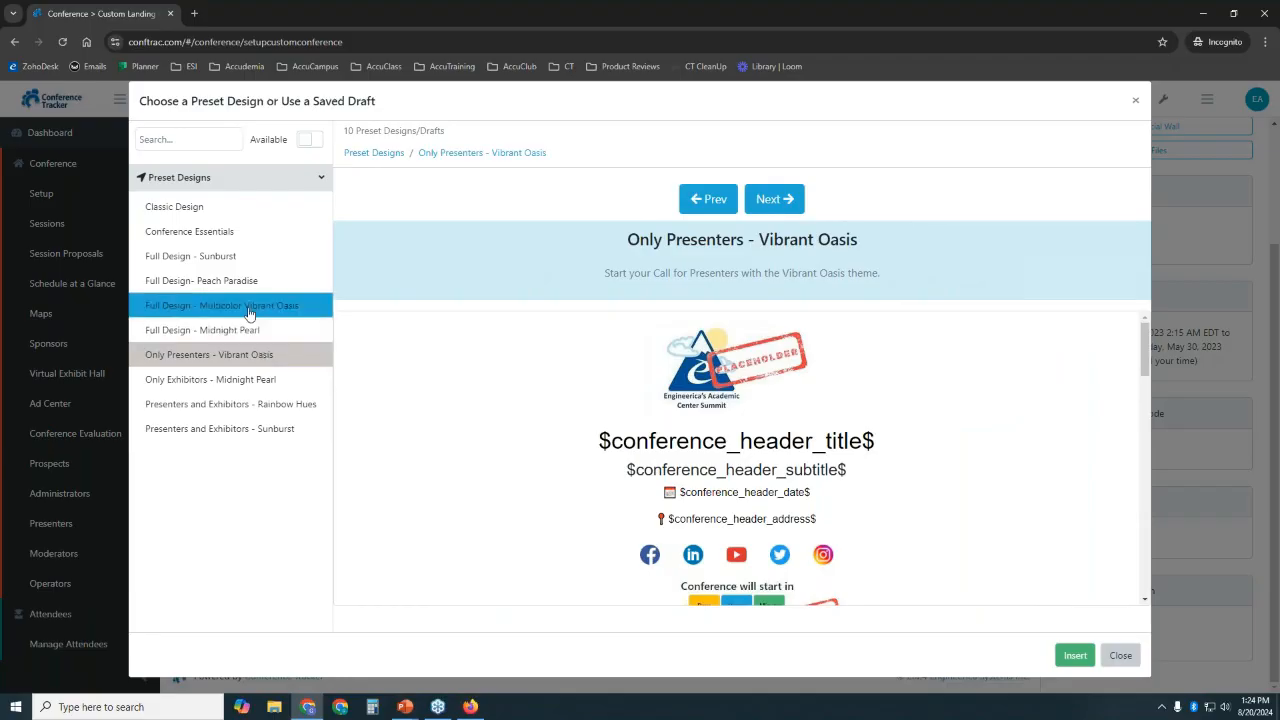
left_click(257, 330)
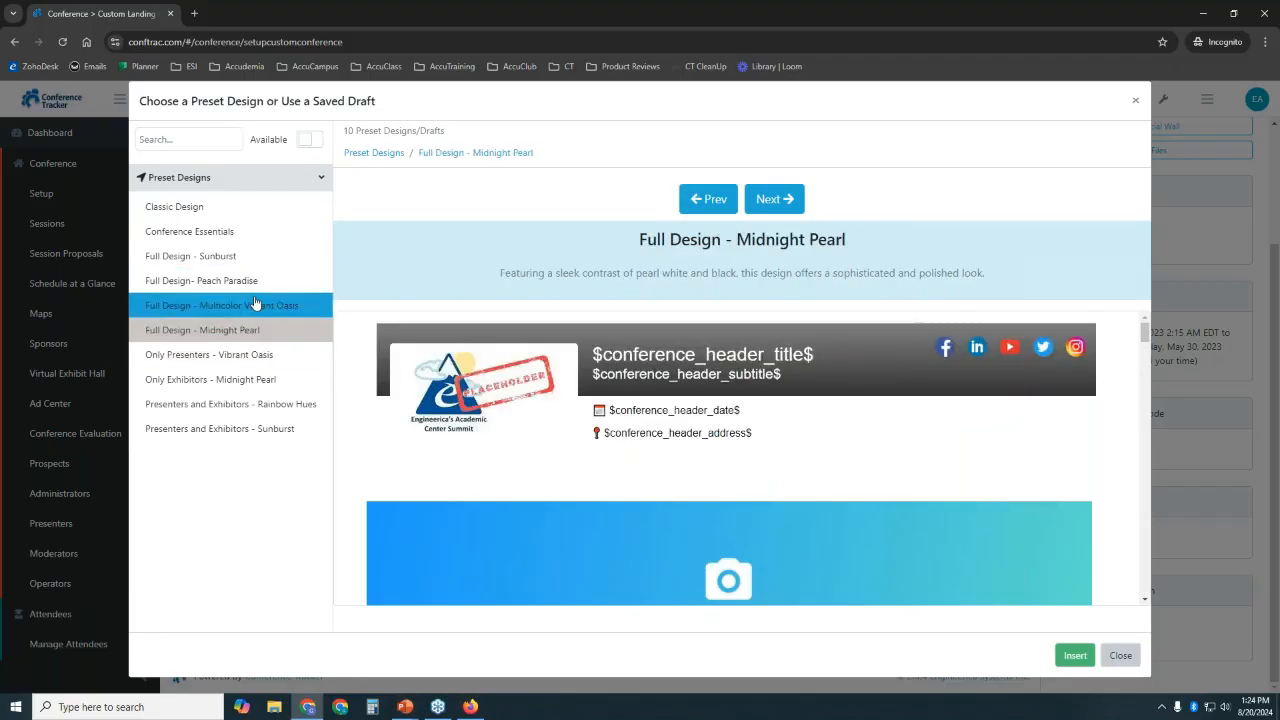
left_click(256, 305)
left_click(252, 282)
left_click(250, 257)
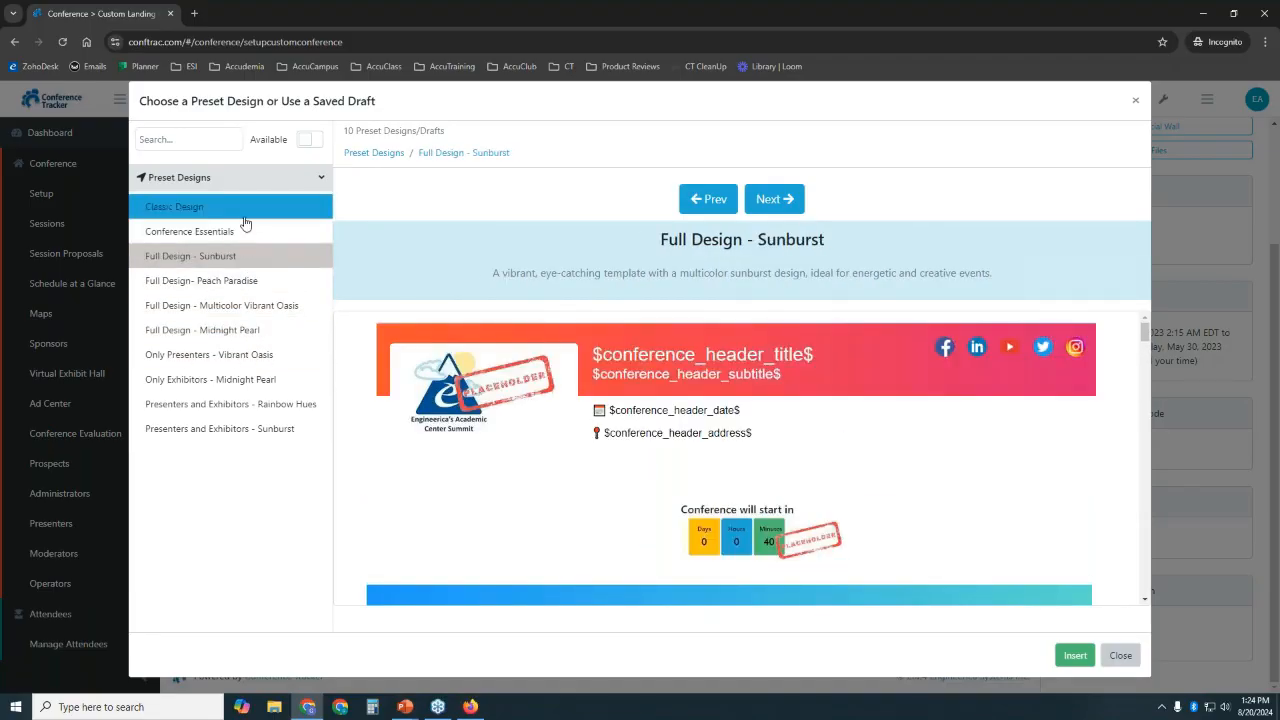
- Preview the whole Classic Design template down to its Follow Us links and close the preset designs without inserting one
left_click(255, 209)
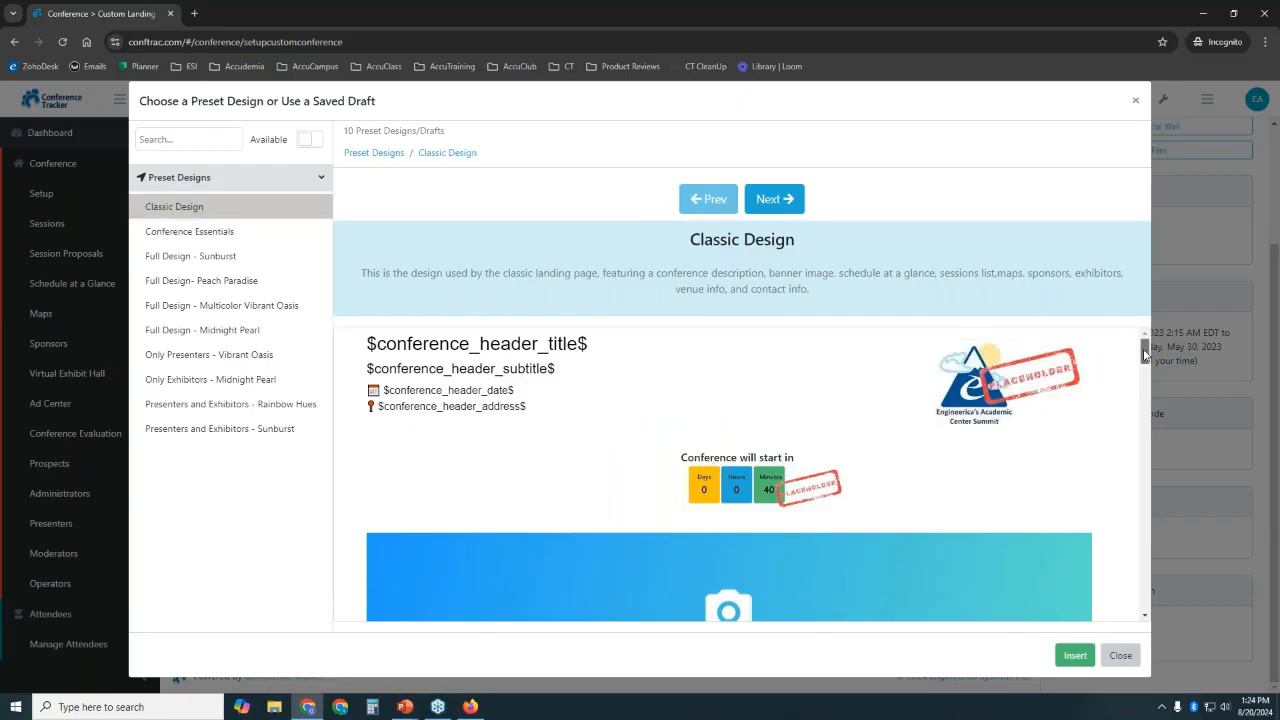
left_click_drag(1145, 352, 1152, 604)
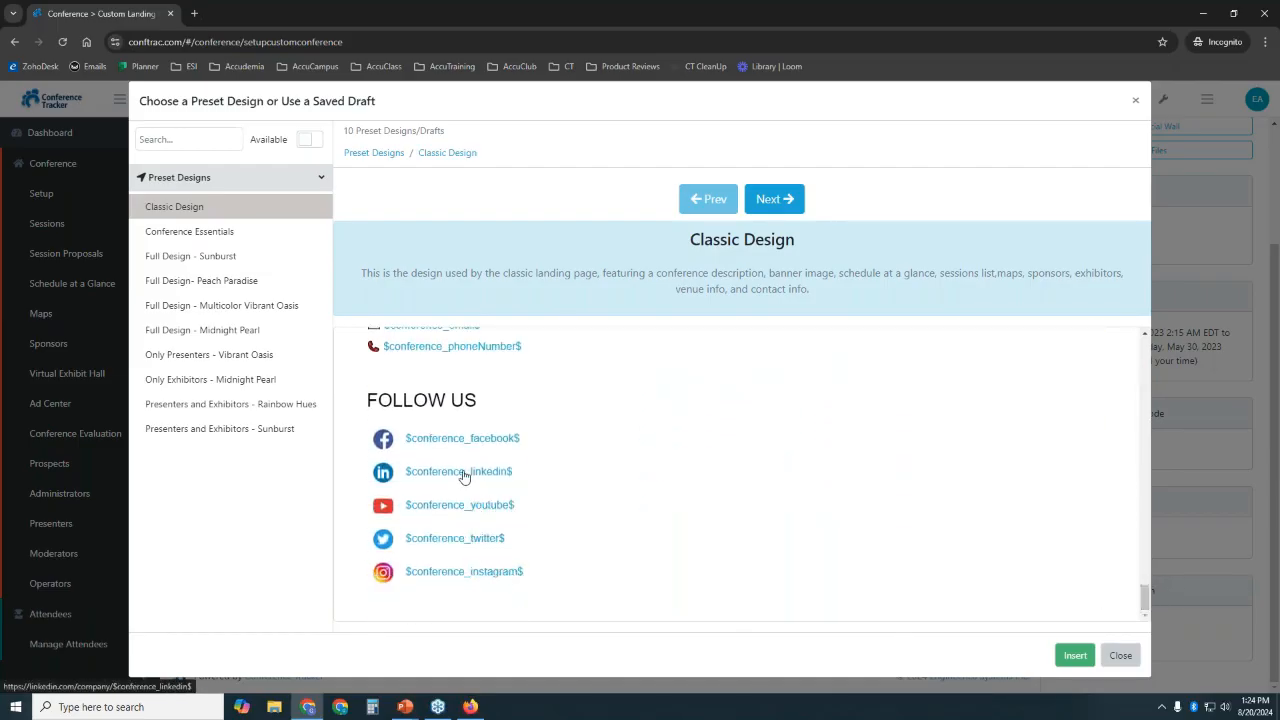
left_click_drag(1146, 596, 1146, 345)
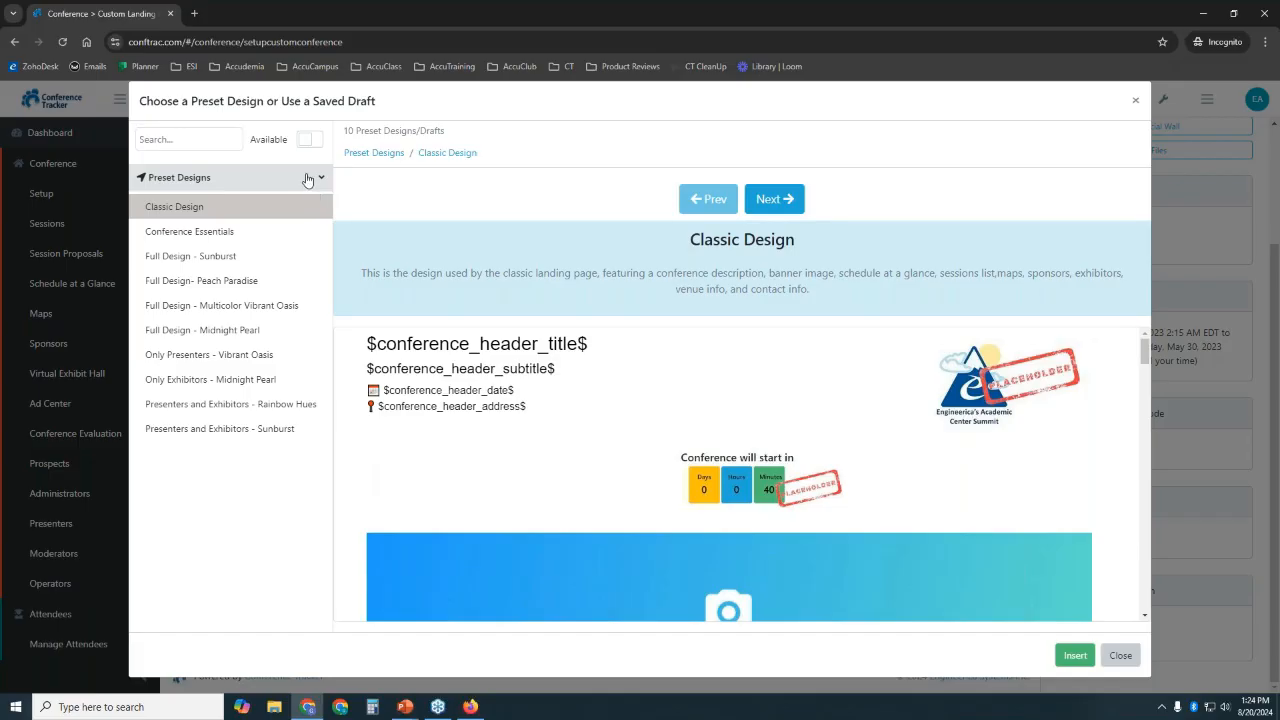
left_click(1135, 100)
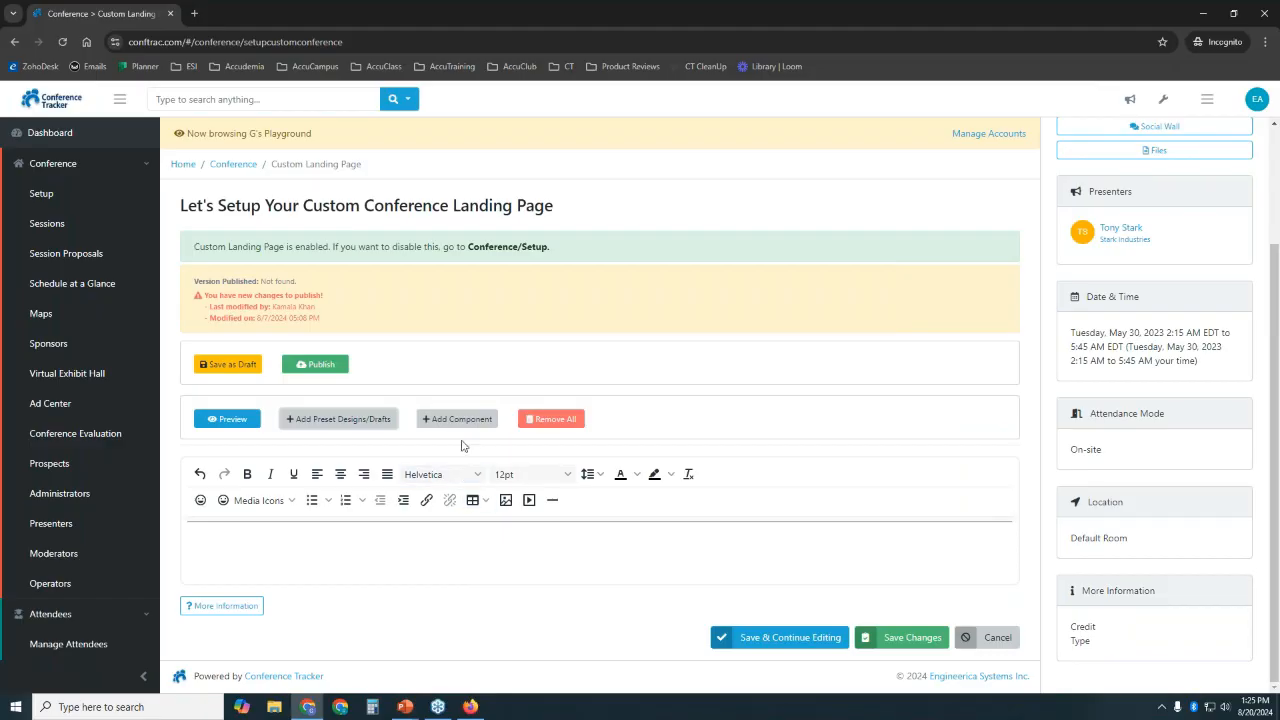
- Open the component library and look through the Conference Header and Conference Announcement and Intro categories, collapsing them again
left_click(452, 421)
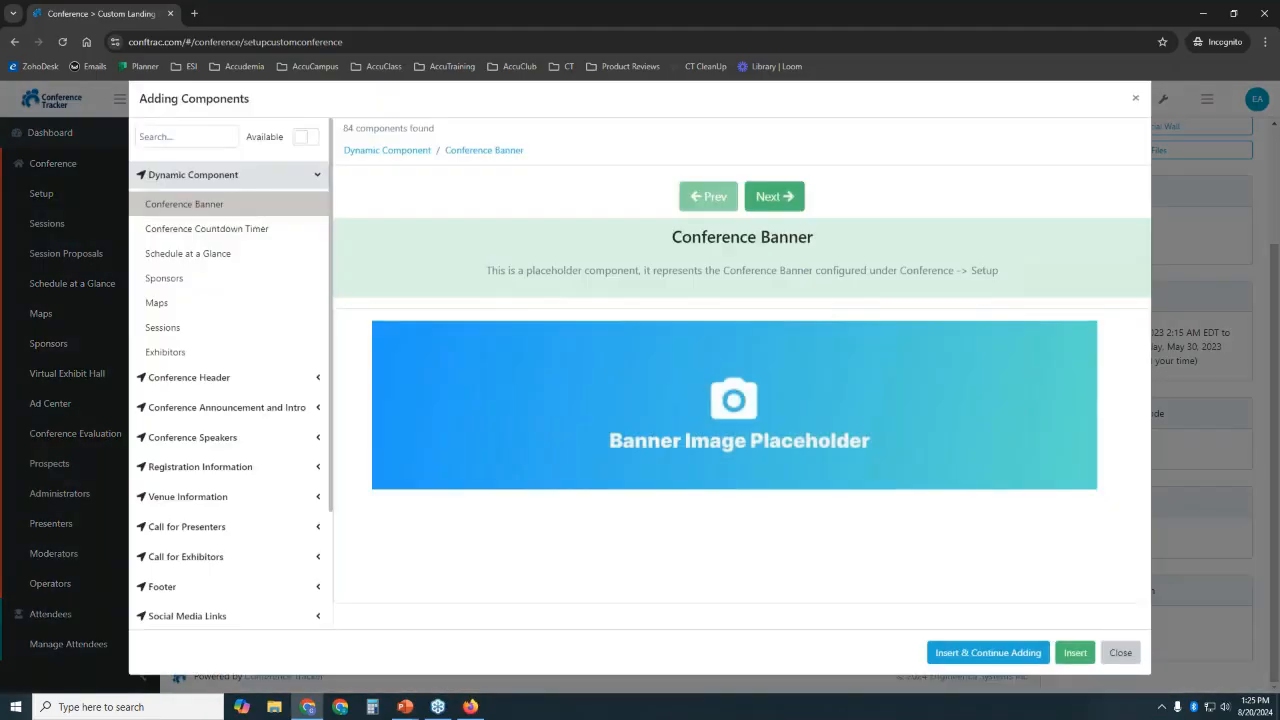
left_click(297, 182)
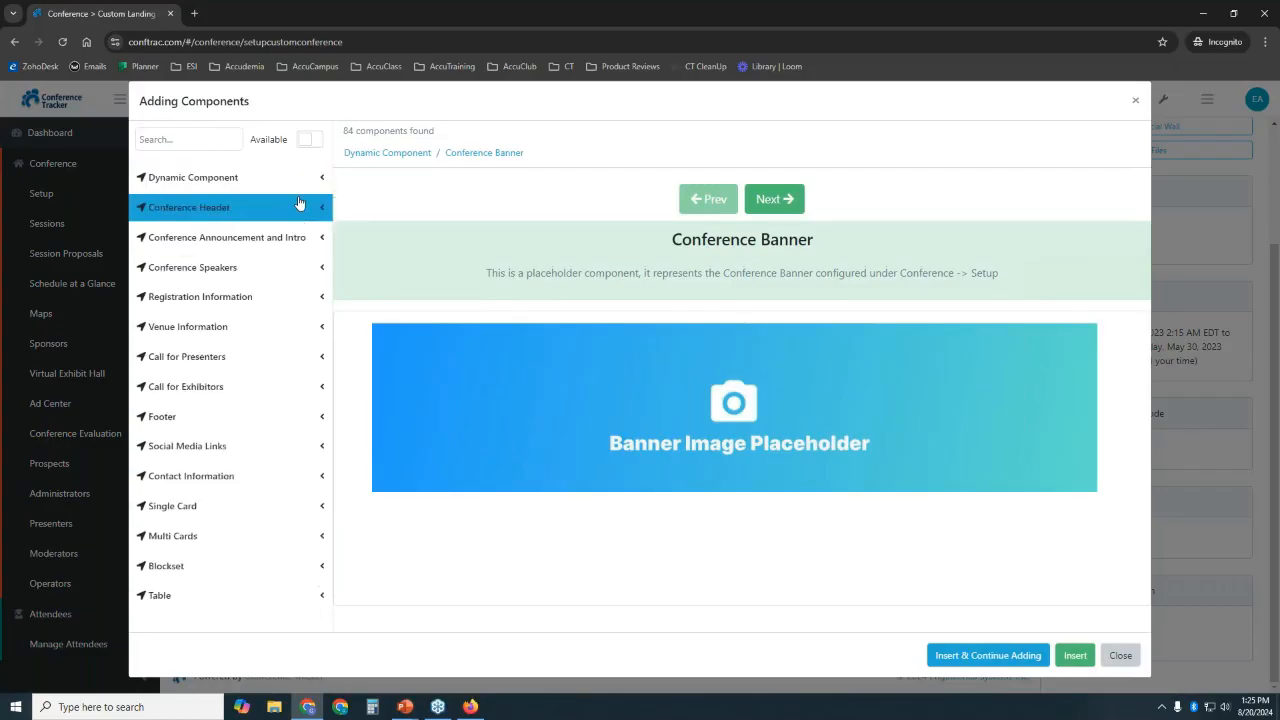
left_click(298, 205)
left_click(298, 410)
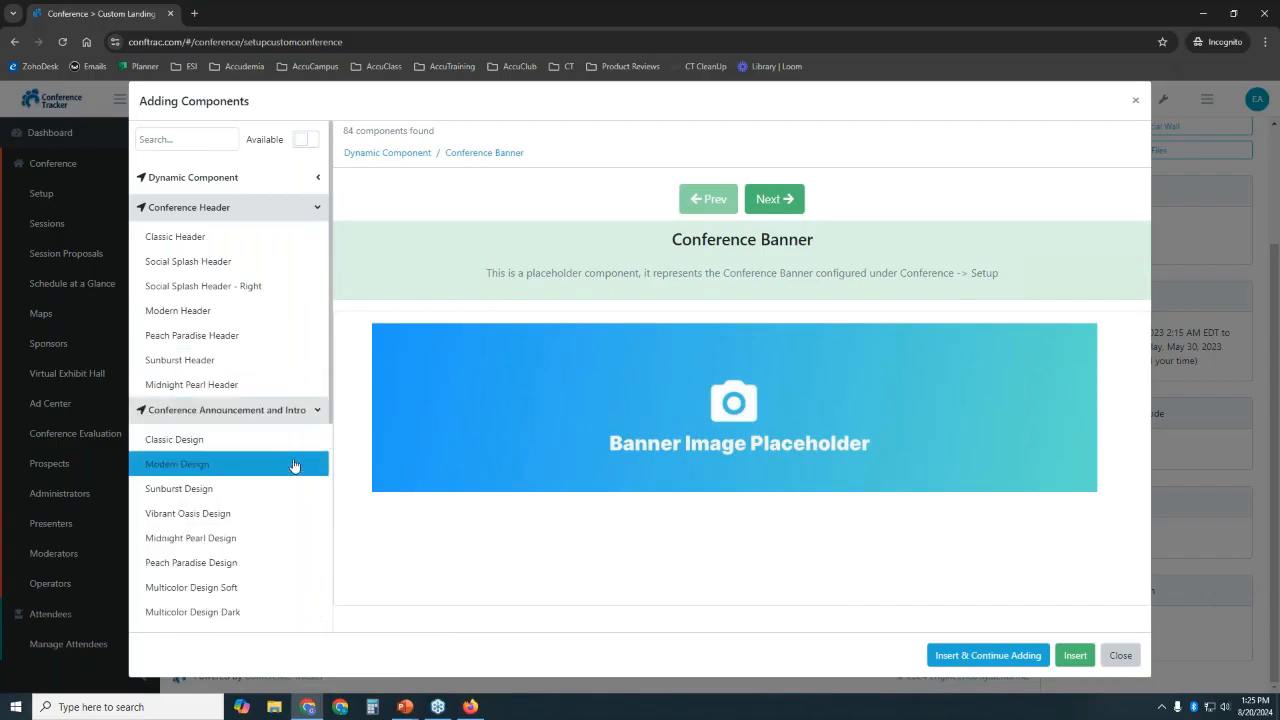
left_click(298, 207)
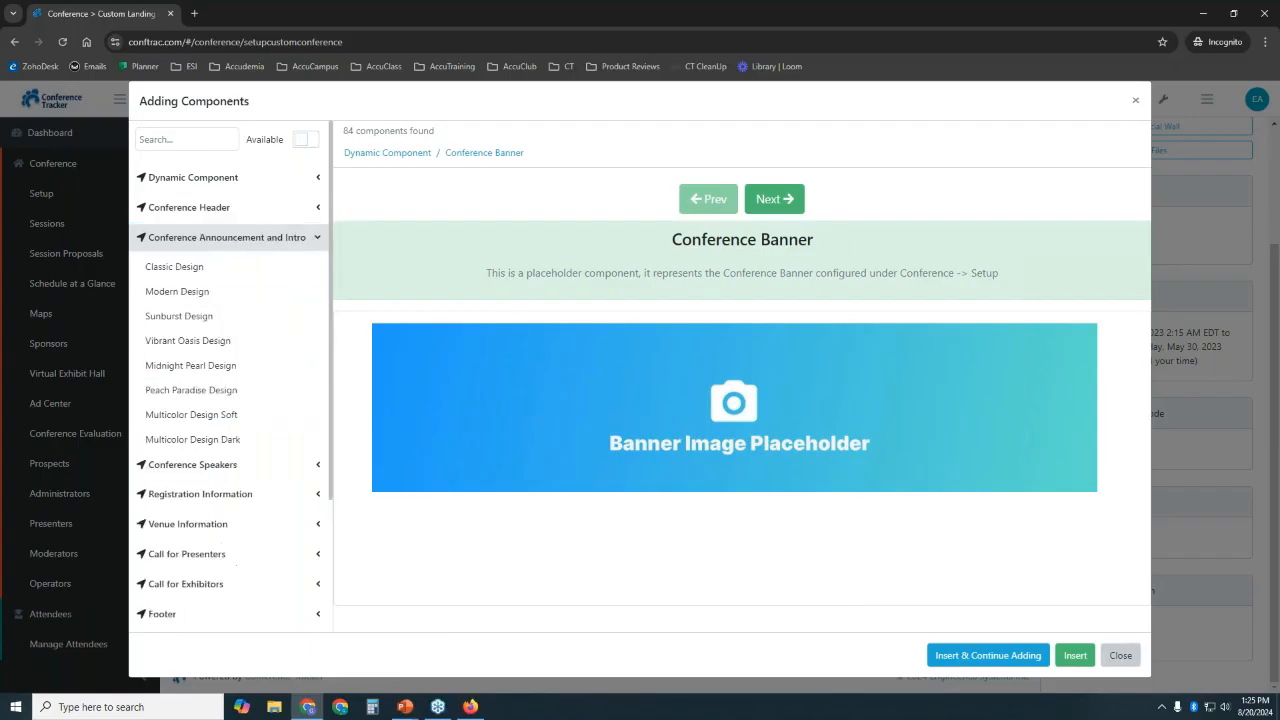
left_click(291, 240)
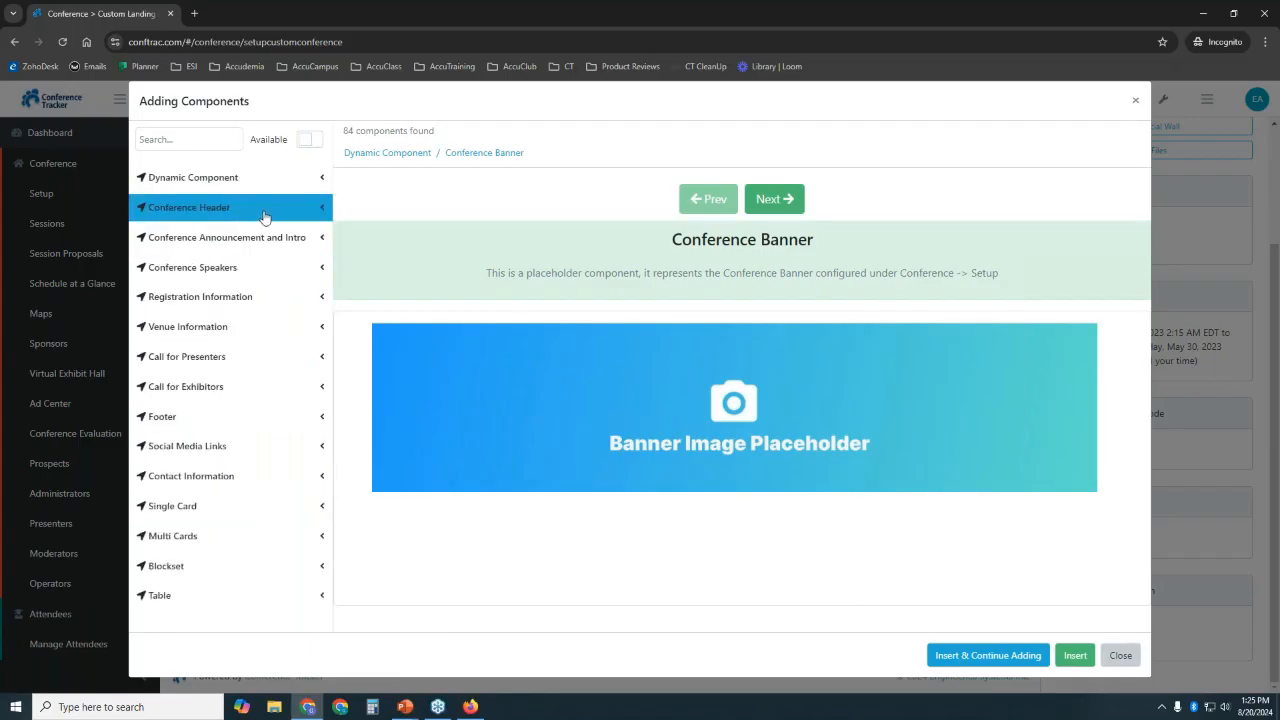
- Preview the Presenters- Plain Text Design and the Venue Info with Text Link components in the library
left_click(246, 361)
left_click(275, 388)
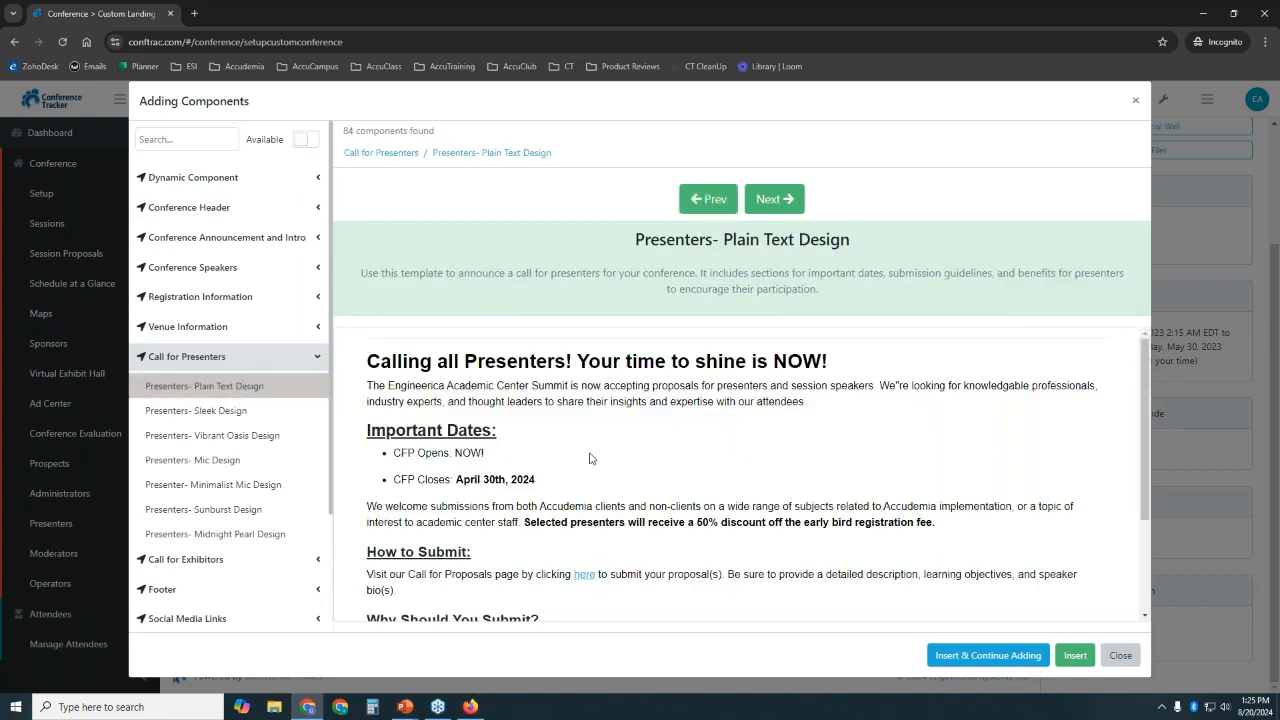
scroll(332, 344, "down", 1)
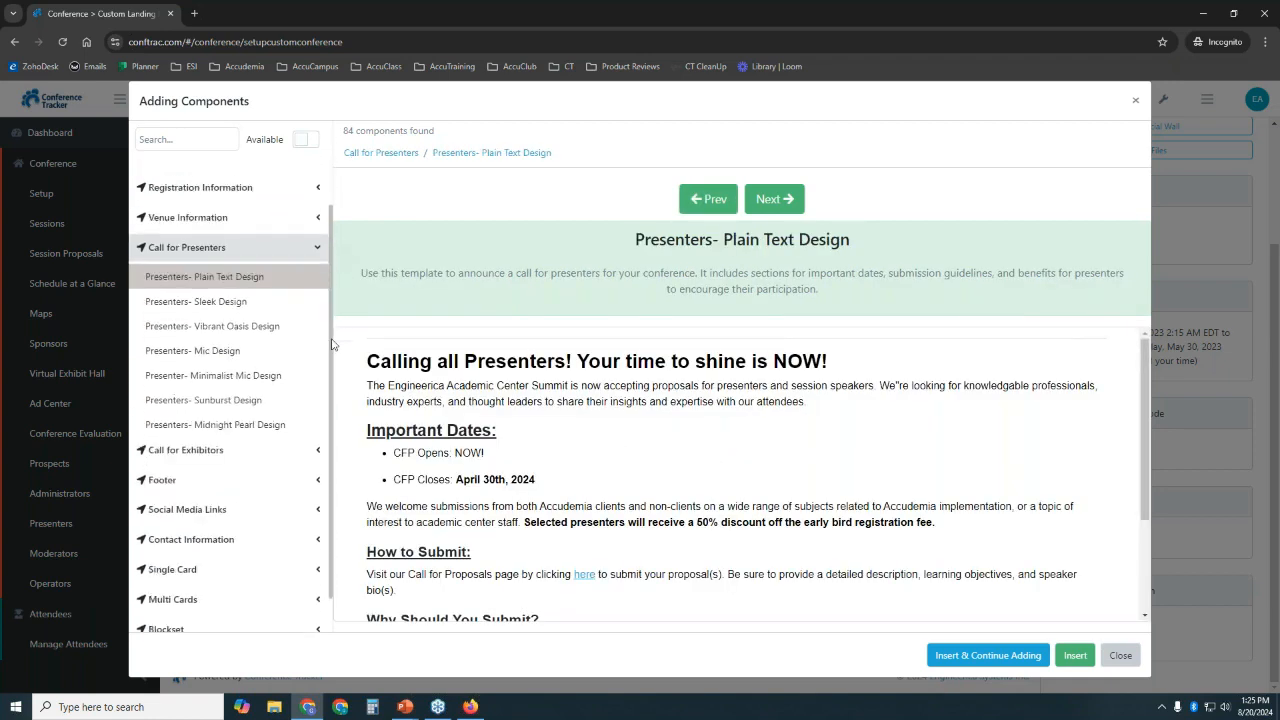
left_click(272, 196)
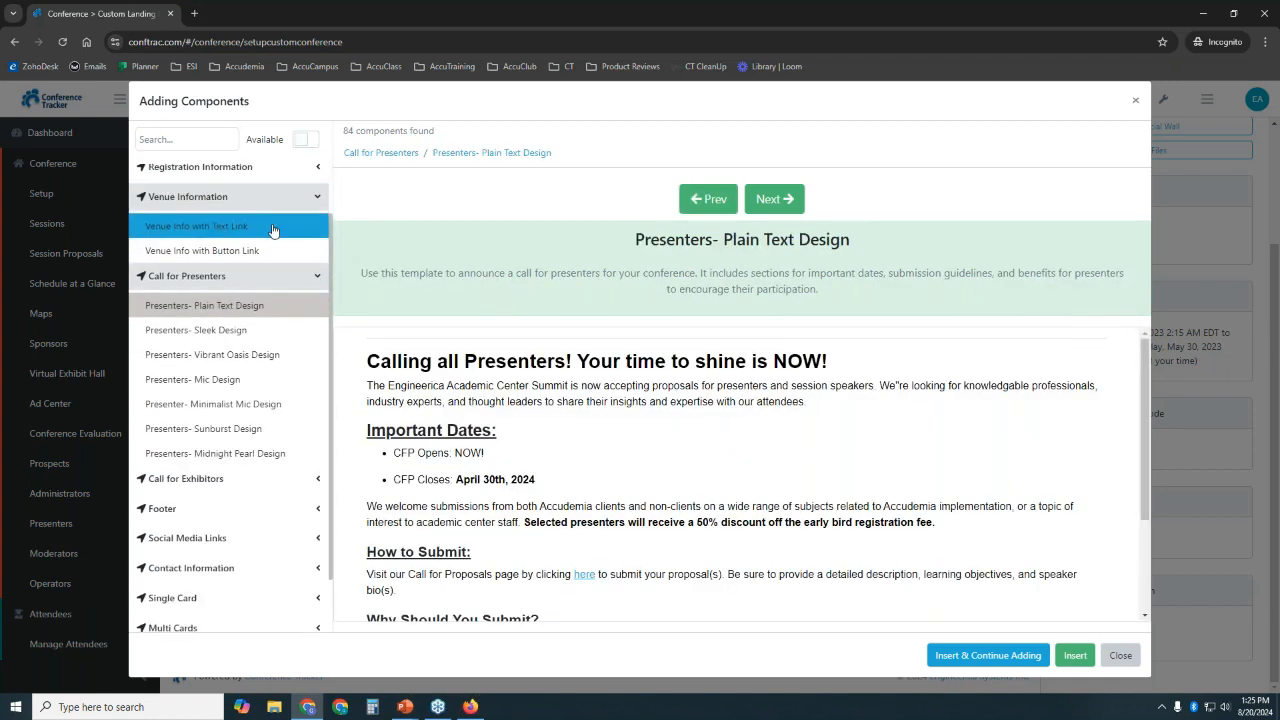
left_click(272, 229)
left_click_drag(331, 266, 332, 332)
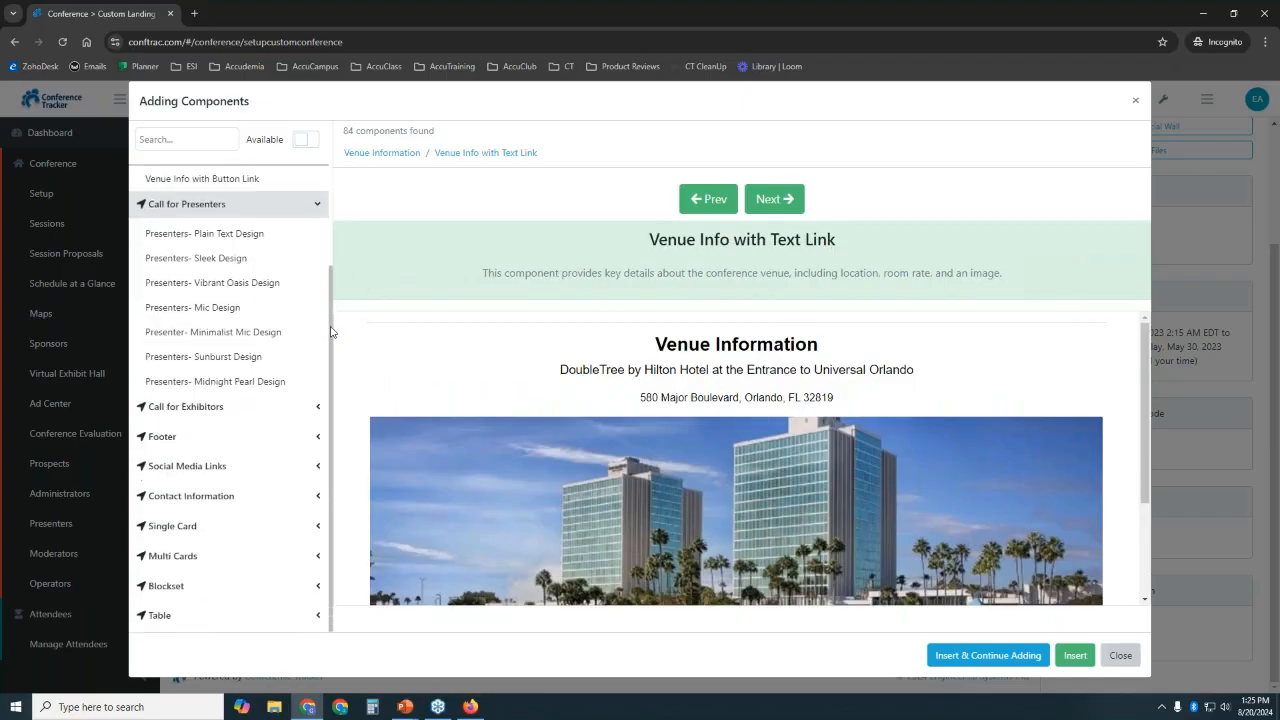
- Expand the Social Media Links, Contact Information, Table and Blockset categories and preview the Sleek Shadows Blockset component
left_click(242, 478)
left_click(243, 522)
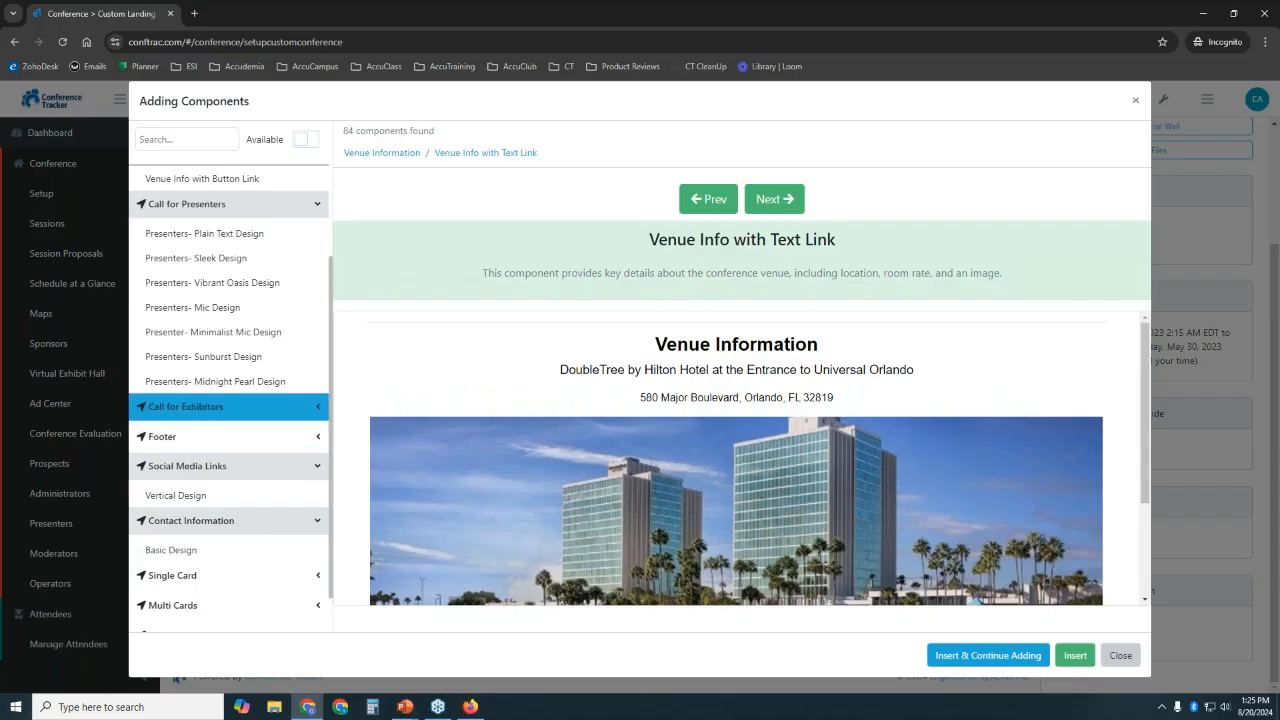
scroll(329, 480, "down", 1)
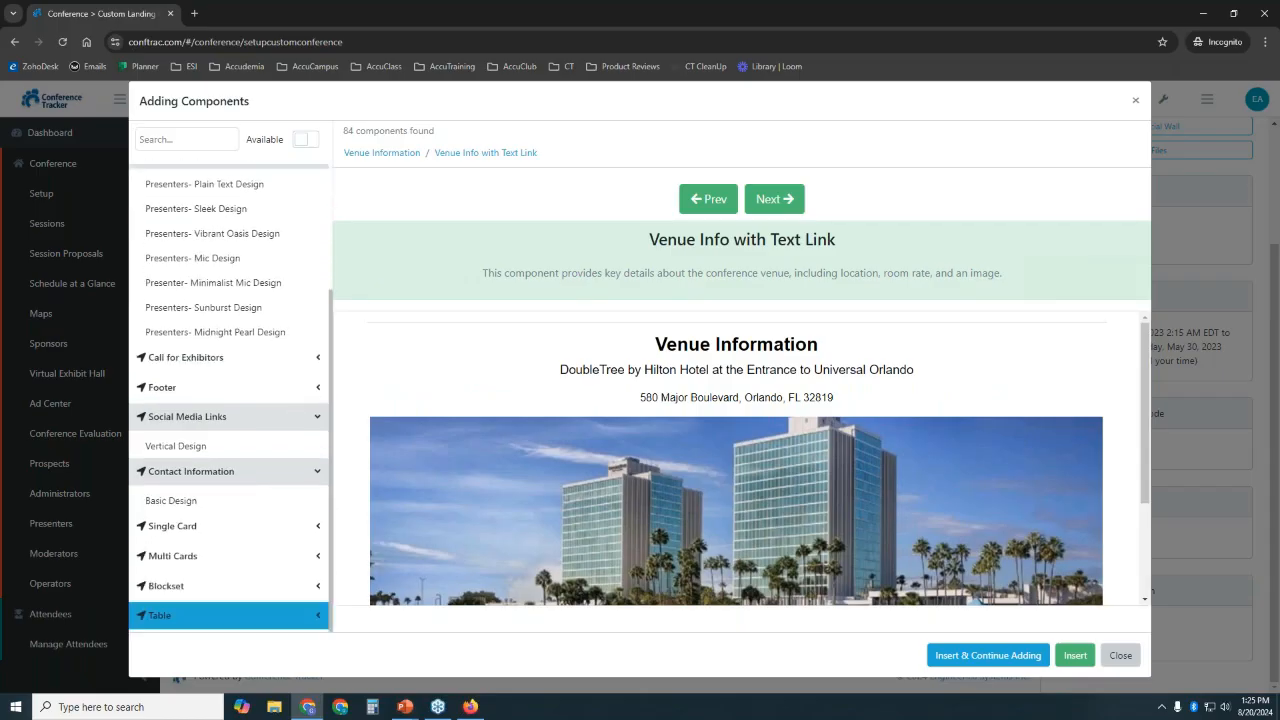
left_click(270, 614)
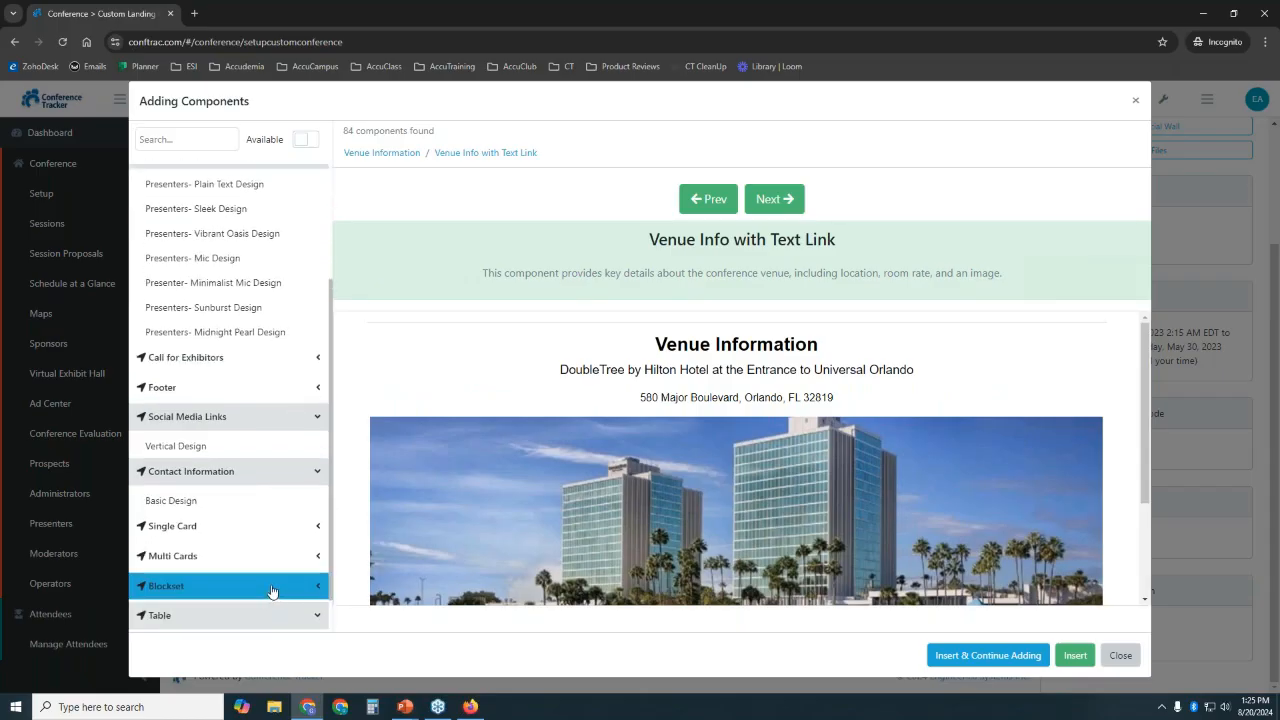
left_click(271, 591)
left_click(272, 612)
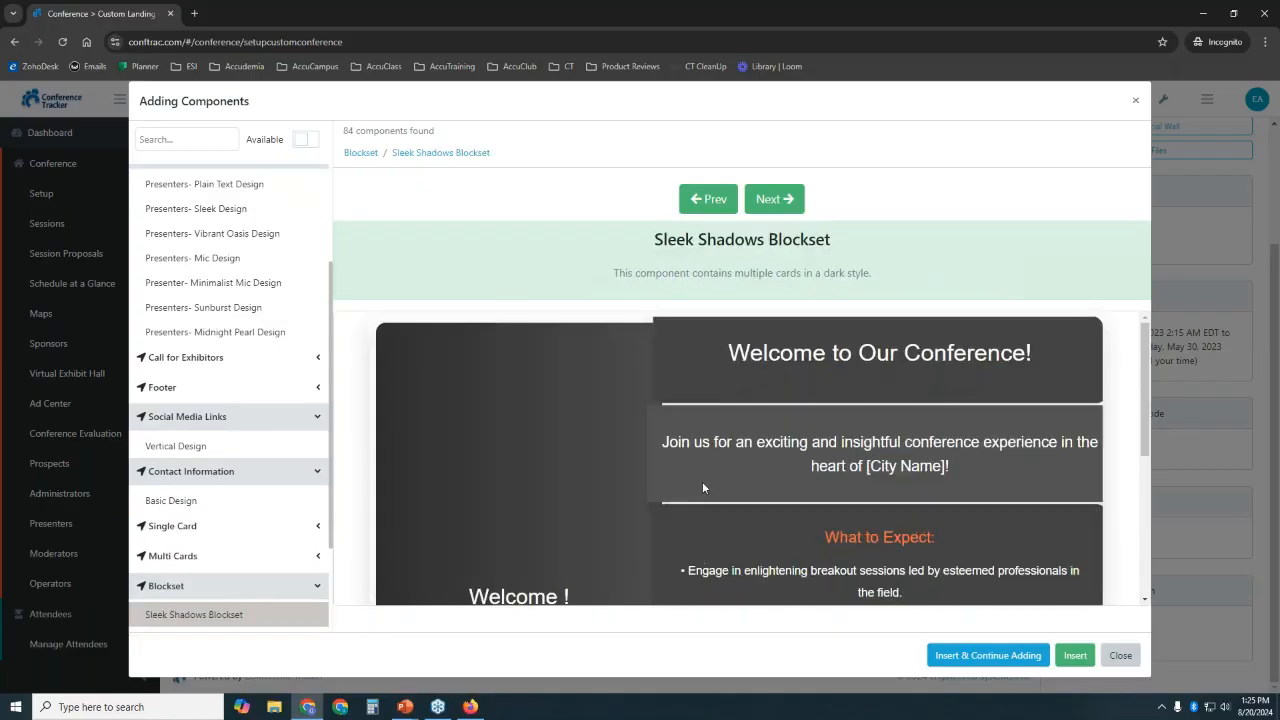
left_click_drag(1146, 355, 1148, 451)
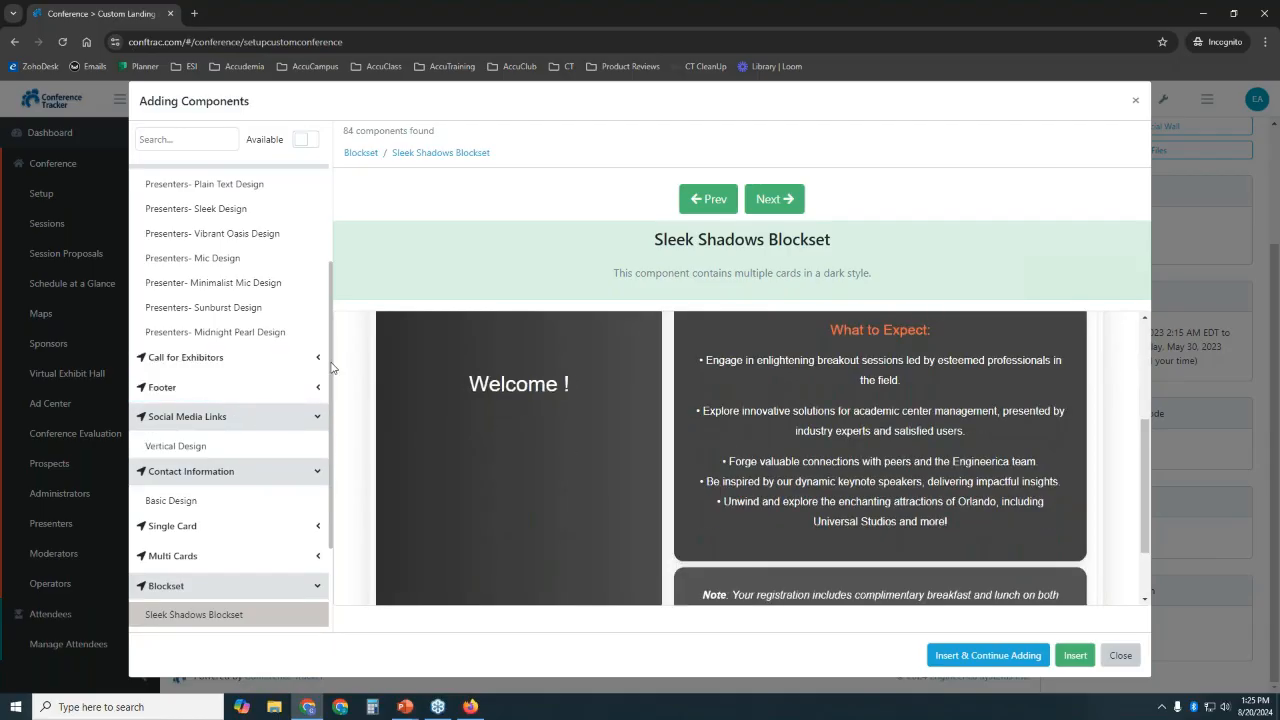
- Return to the Venue Info with Text Link component and examine its whole preview, including the room rate and hotel reservation link
left_click_drag(334, 369, 333, 287)
scroll(278, 257, "up", 2)
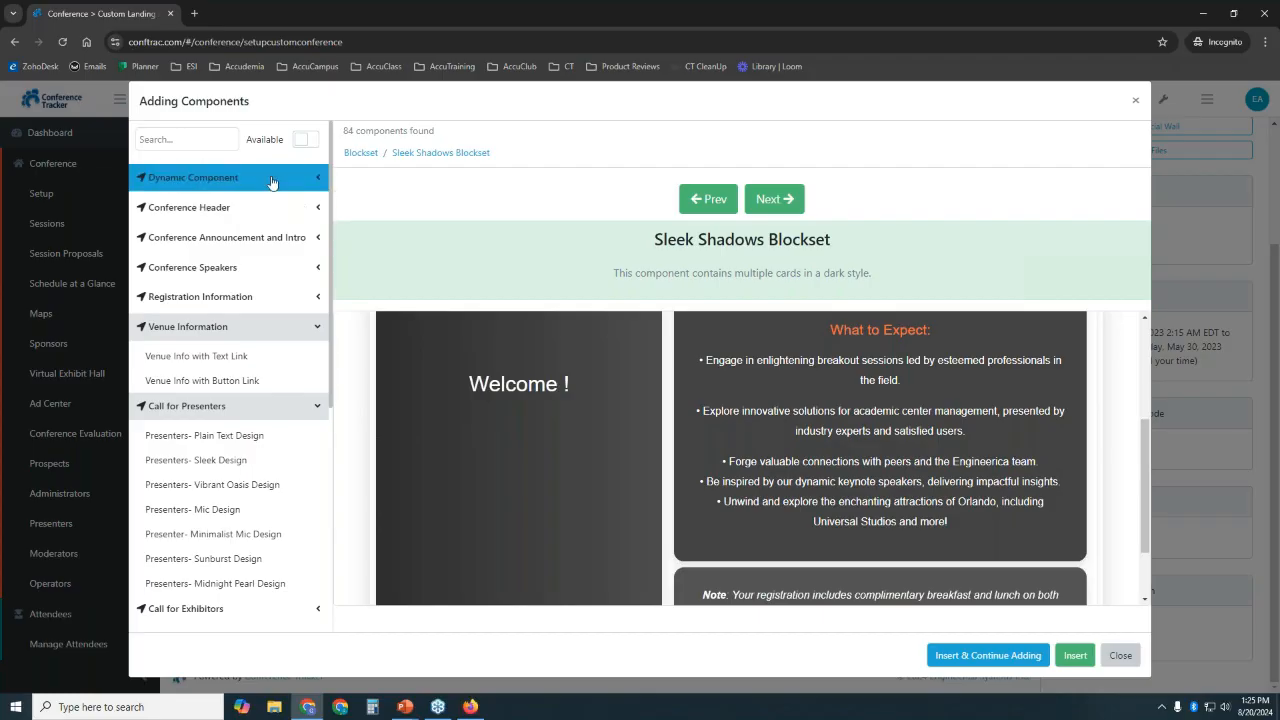
left_click(268, 364)
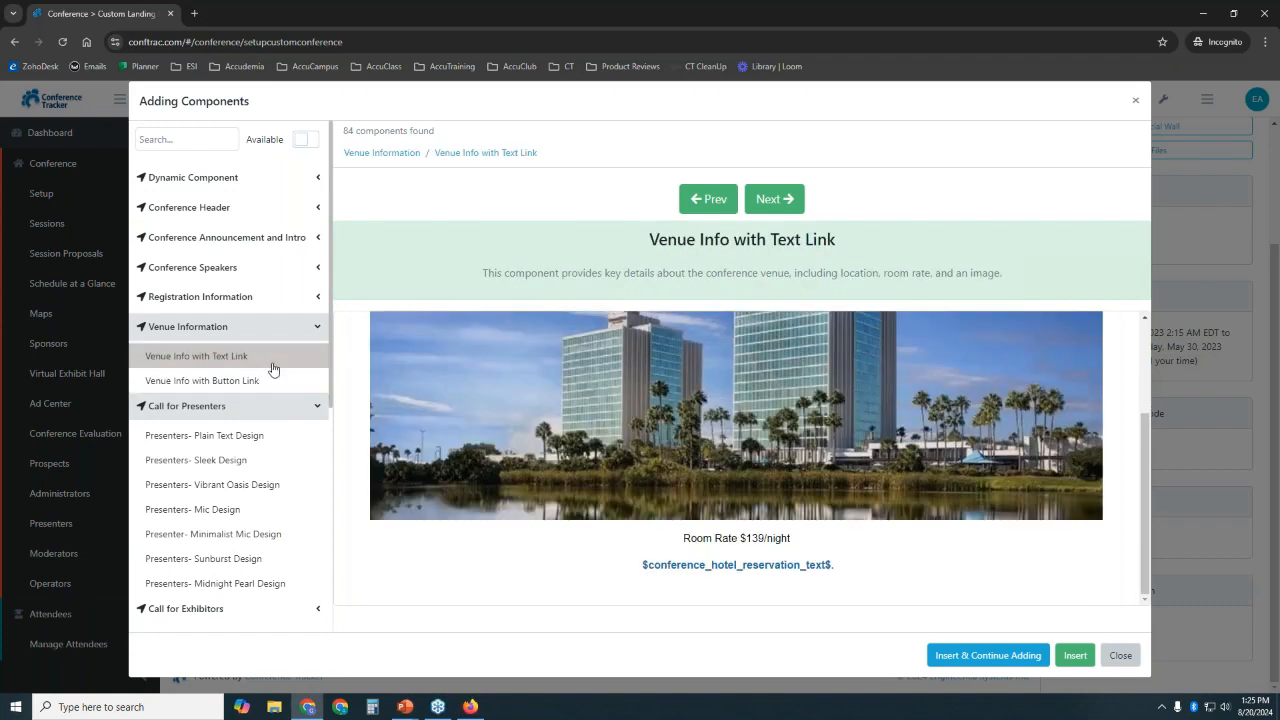
mouse_move(1146, 477)
left_mouse_down()
mouse_move(1147, 348)
mouse_move(1149, 492)
left_mouse_up()
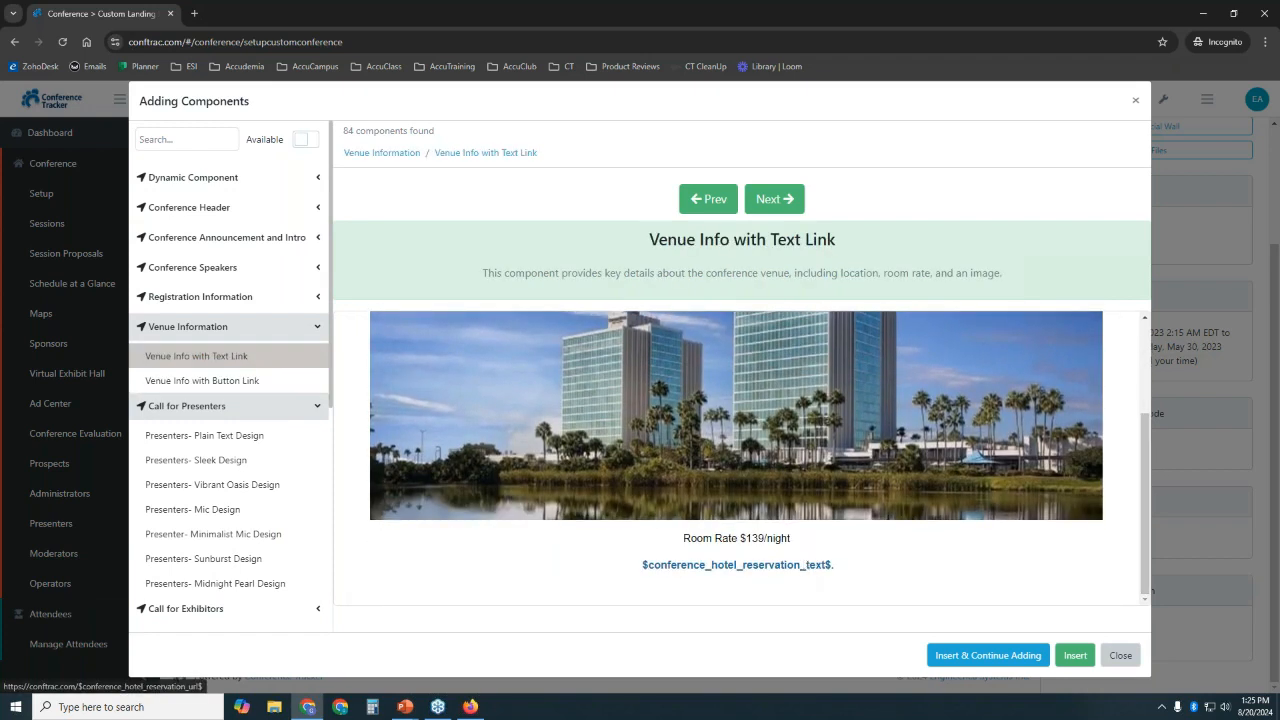
left_click_drag(1147, 445, 1147, 355)
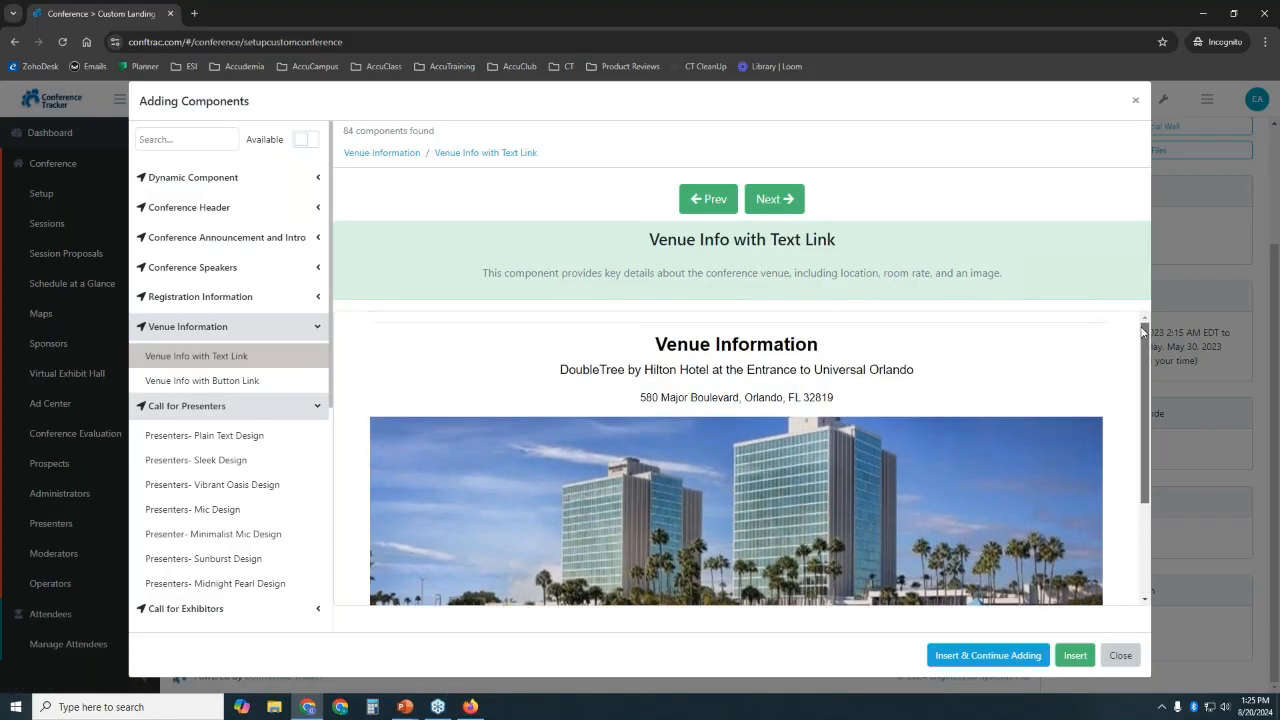
- Preview the Dynamic Component placeholders, including banner, countdown timer, schedule, maps and exhibitors, and close the library without inserting one
left_click(190, 183)
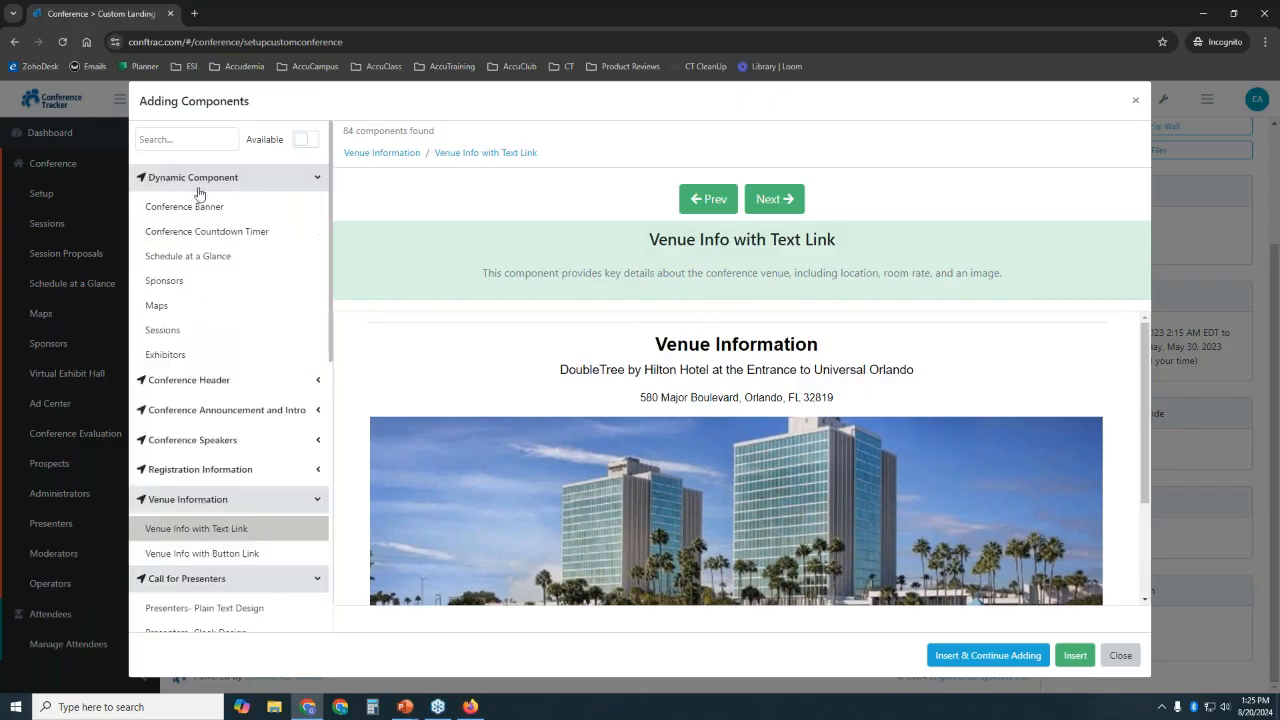
left_click(265, 213)
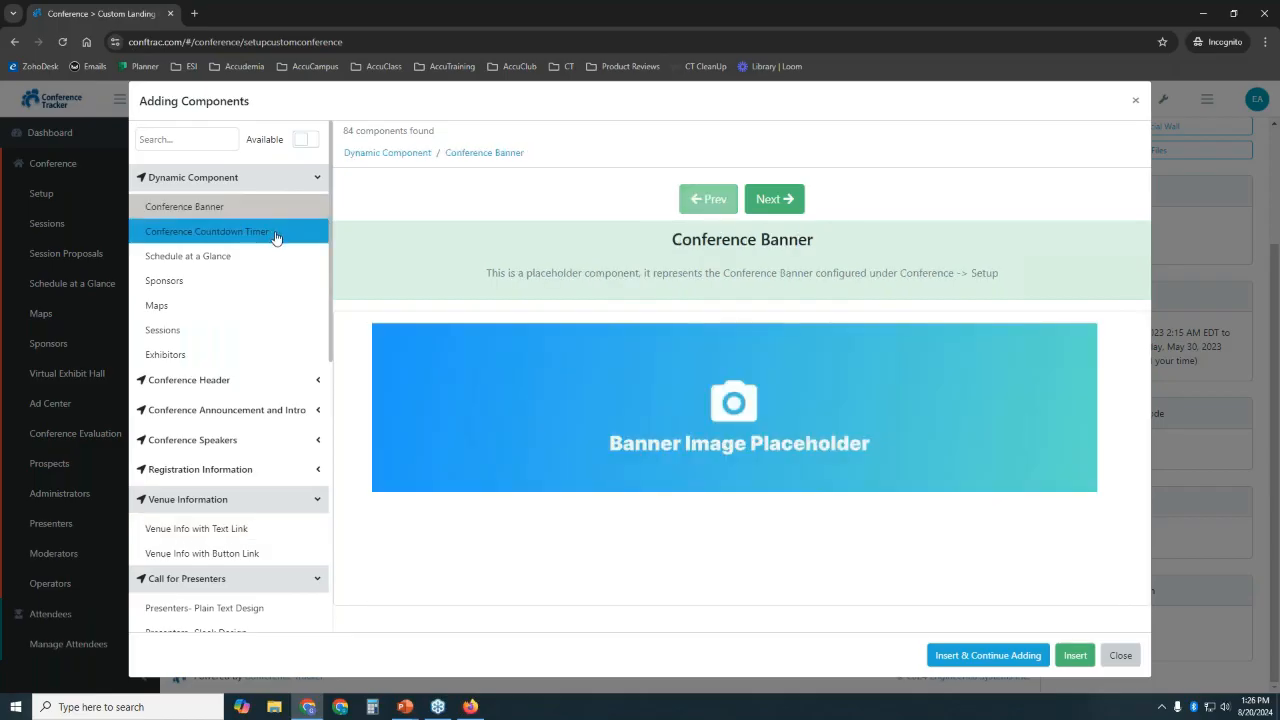
left_click(275, 236)
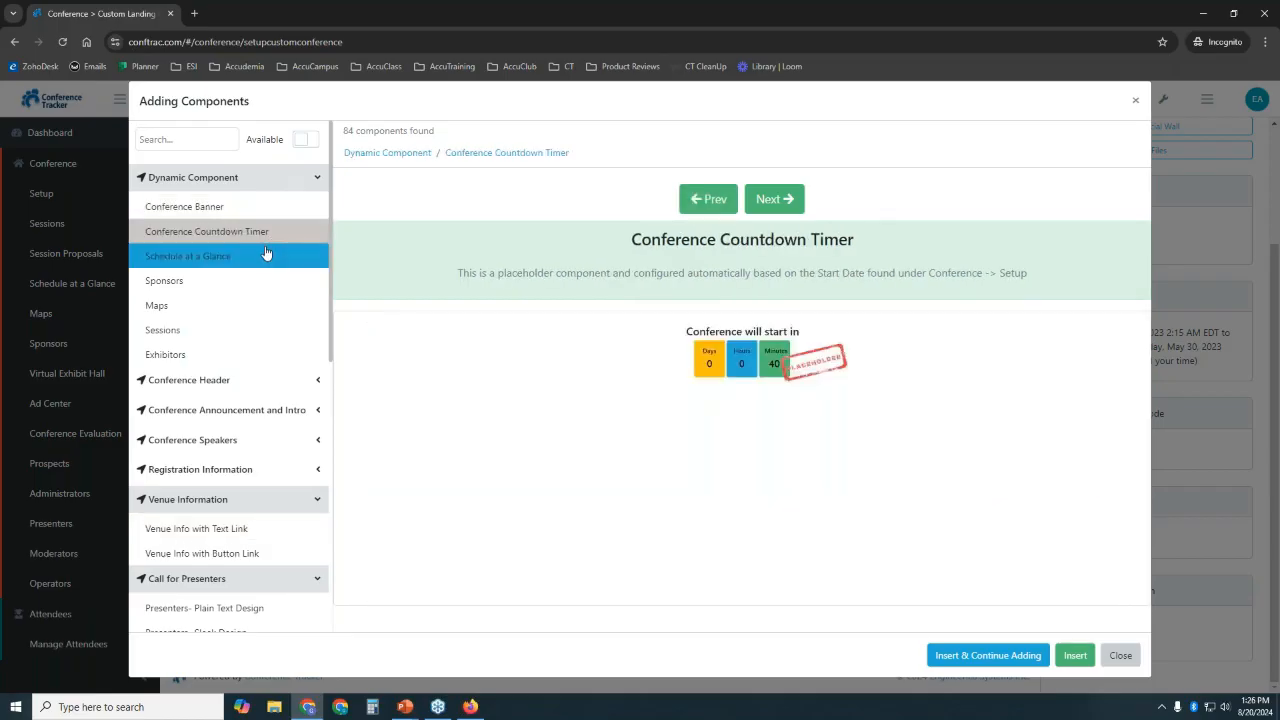
left_click(267, 256)
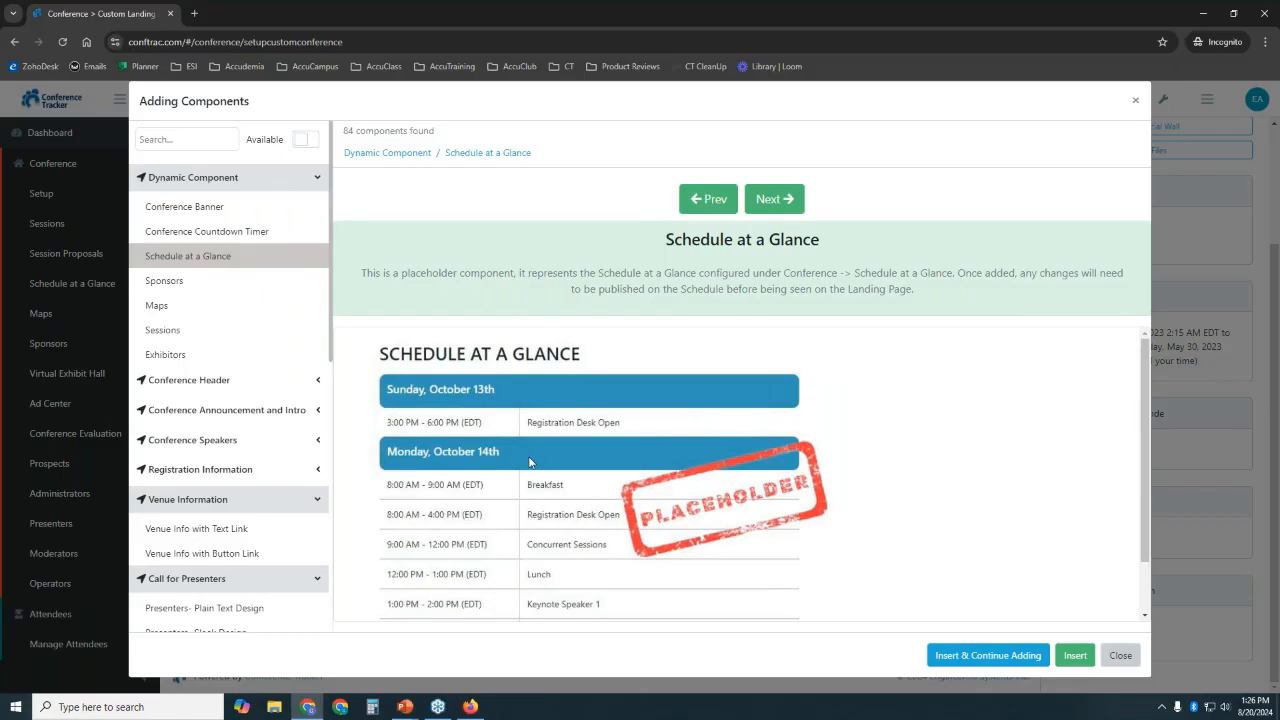
left_click(236, 333)
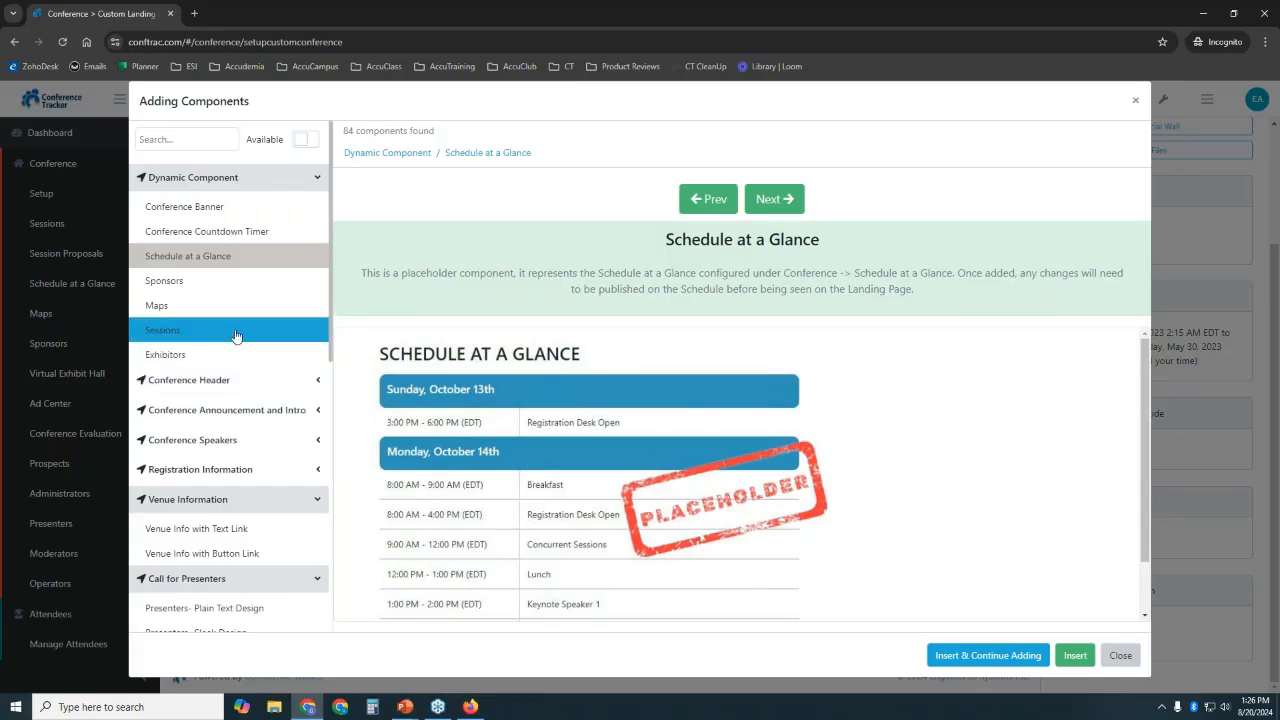
left_click(225, 306)
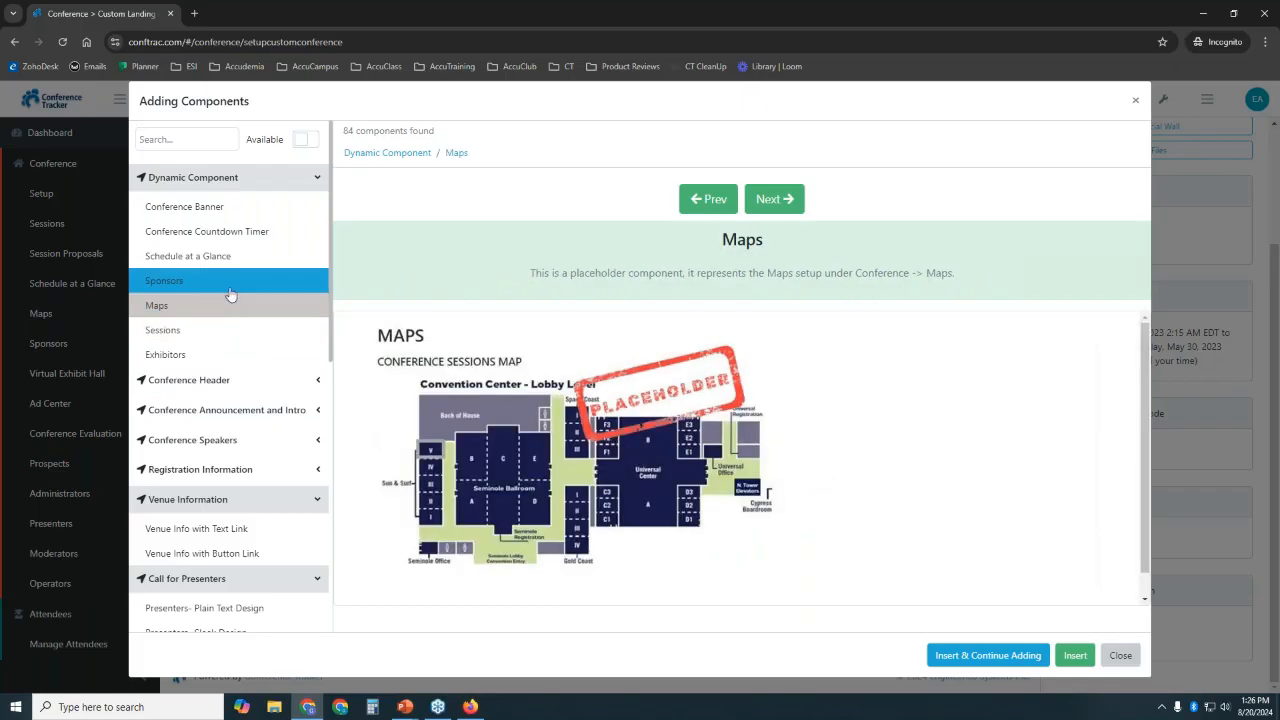
left_click(226, 281)
left_click(238, 354)
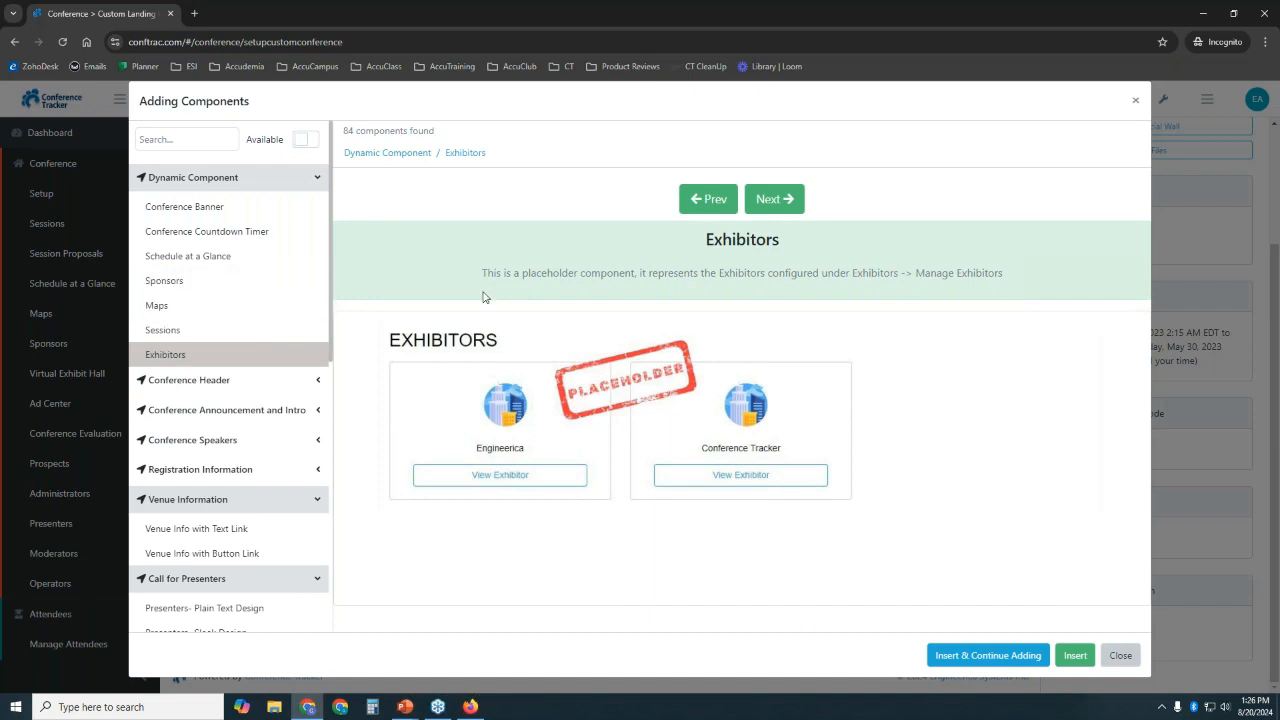
left_click(1135, 100)
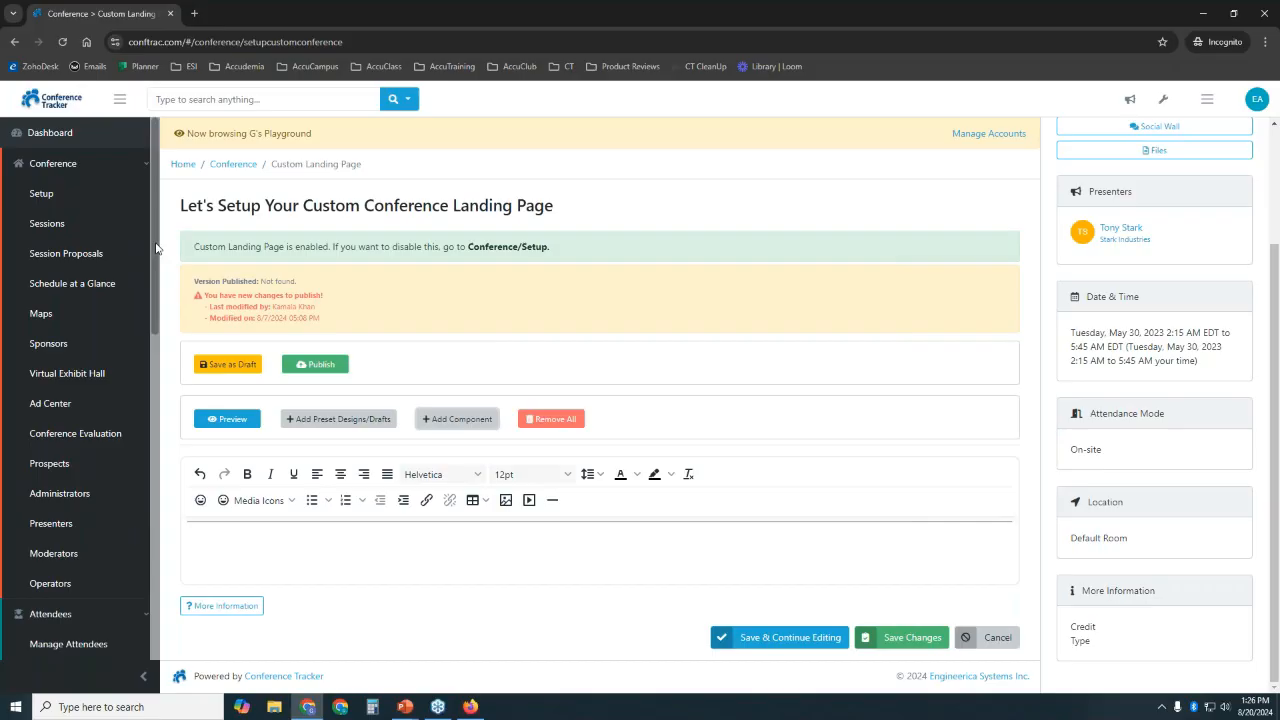
- Leave the custom landing page editor without saving and go to the Landing Page Type section of the conference setup
scroll(156, 259, "down", 1)
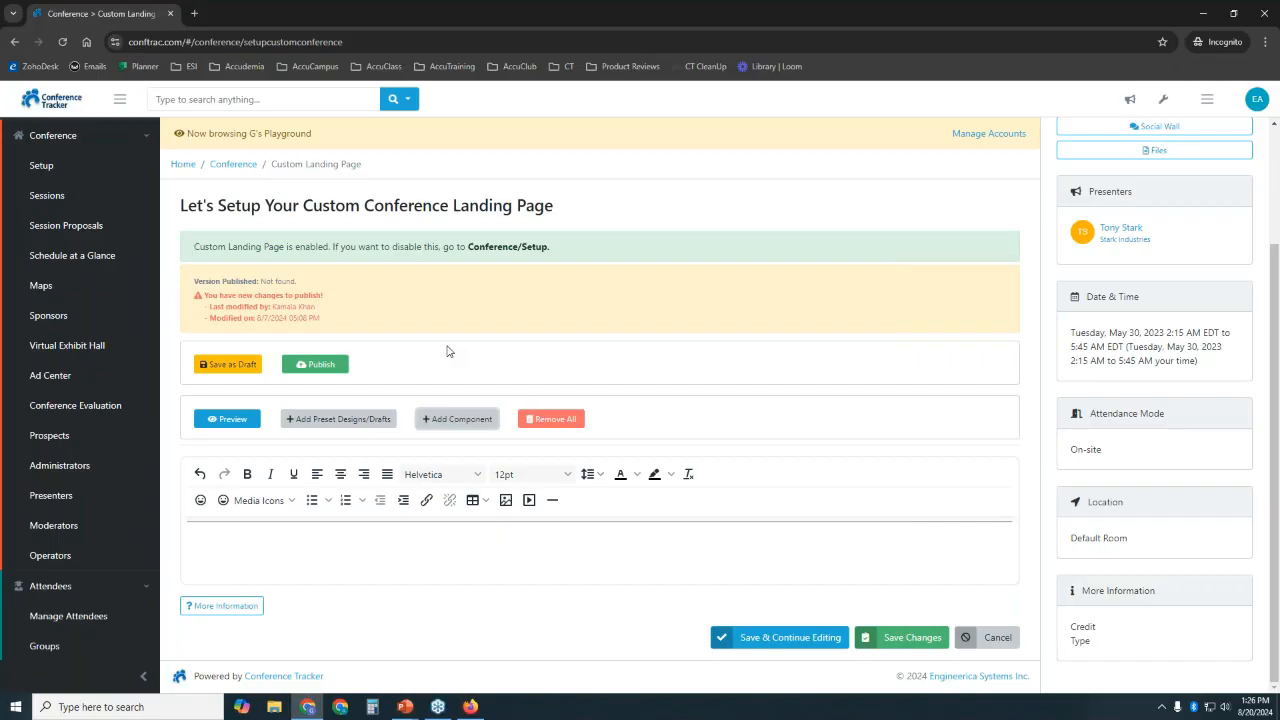
left_click(1000, 638)
left_click(676, 188)
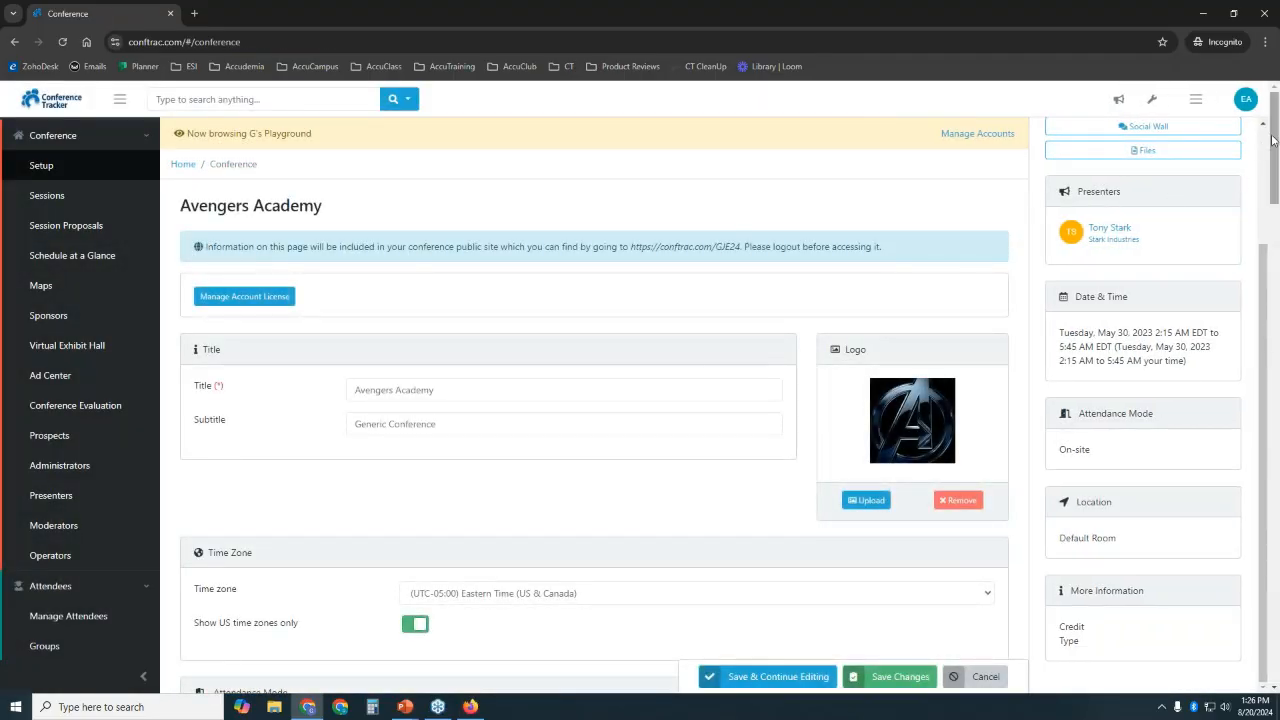
left_click_drag(1272, 140, 1272, 585)
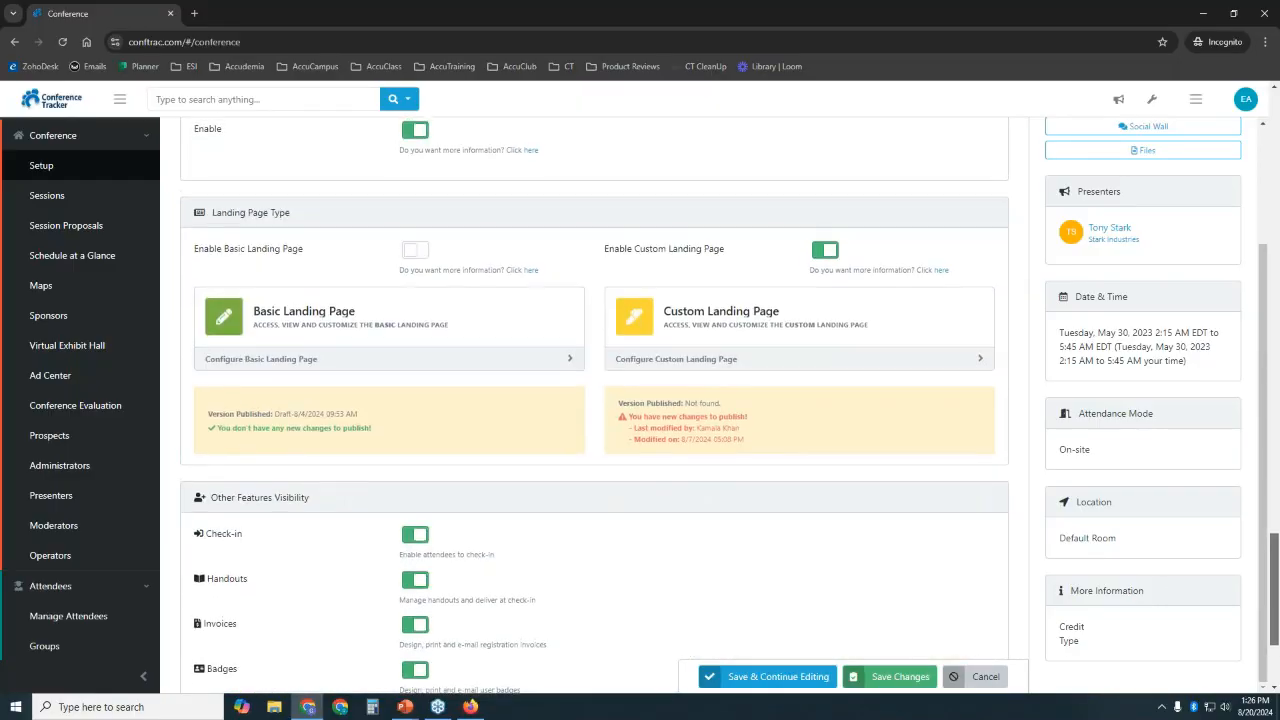